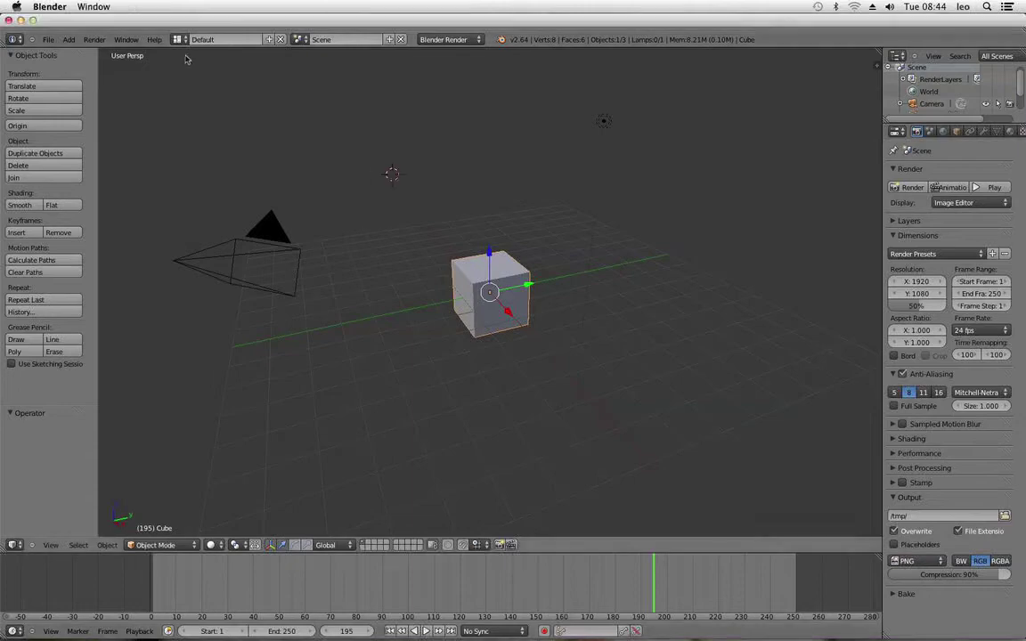
Switch the window to fullscreen
click(125, 39)
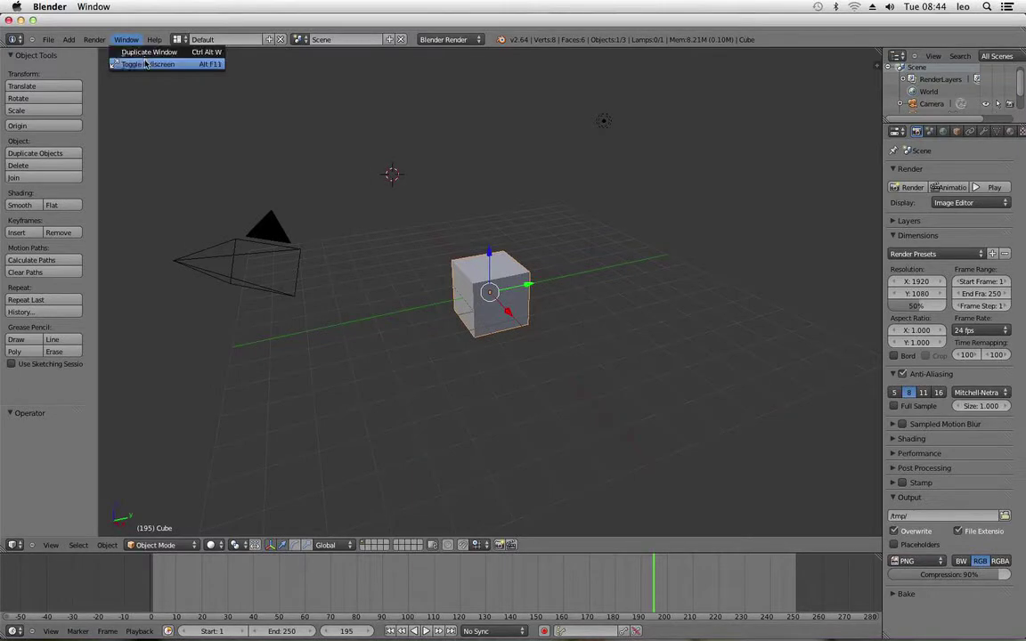
click(145, 64)
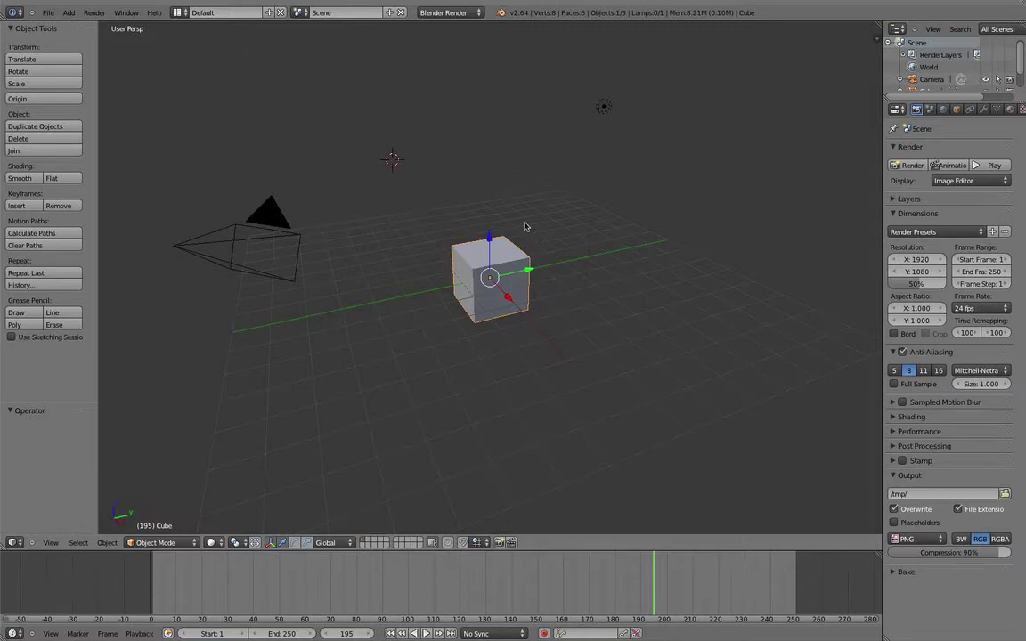
scroll(476, 205, up, 3)
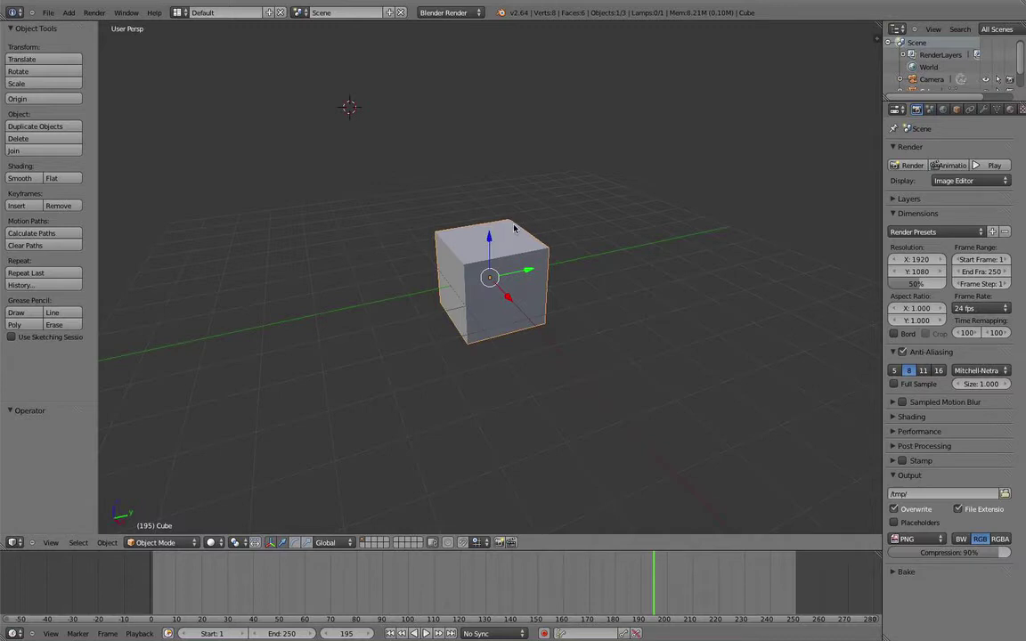
scroll(513, 228, up, 1)
scroll(514, 228, down, 1)
middle_drag(505, 313, 561, 305)
scroll(474, 330, up, 3)
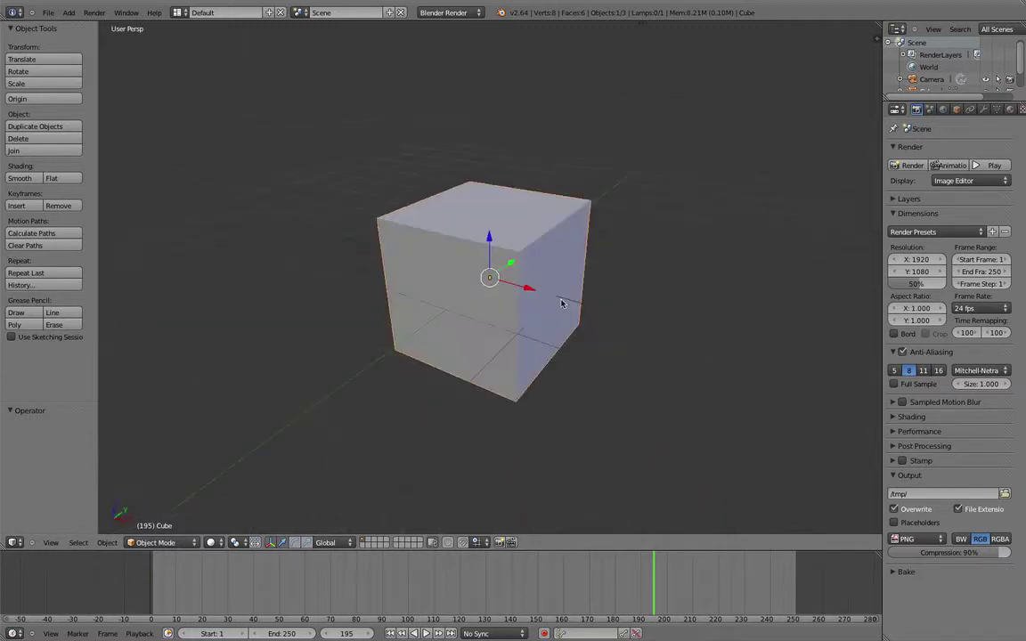
click(48, 12)
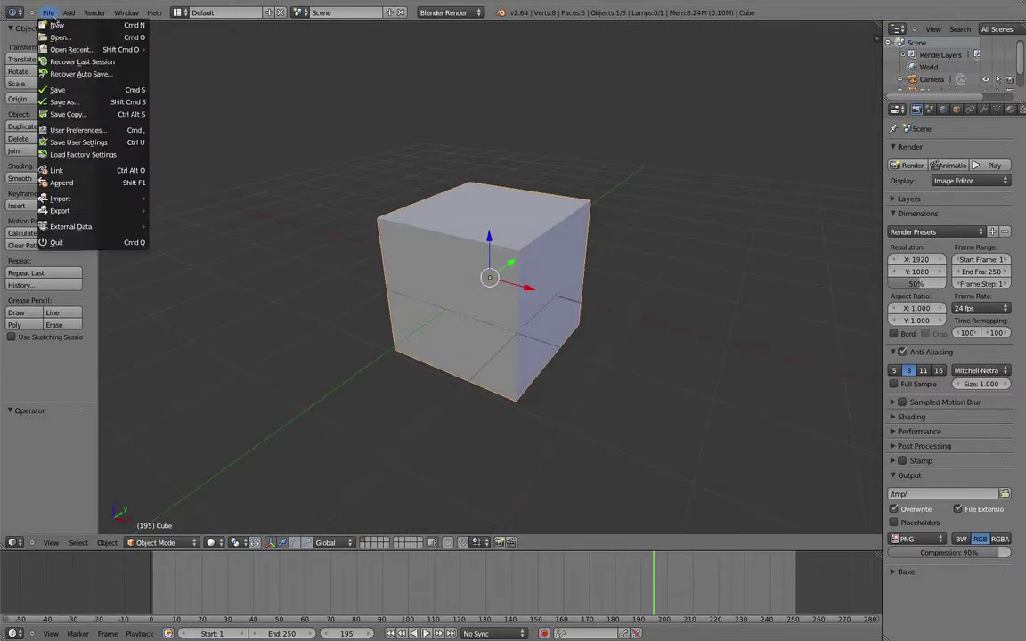
middle_drag(554, 290, 524, 296)
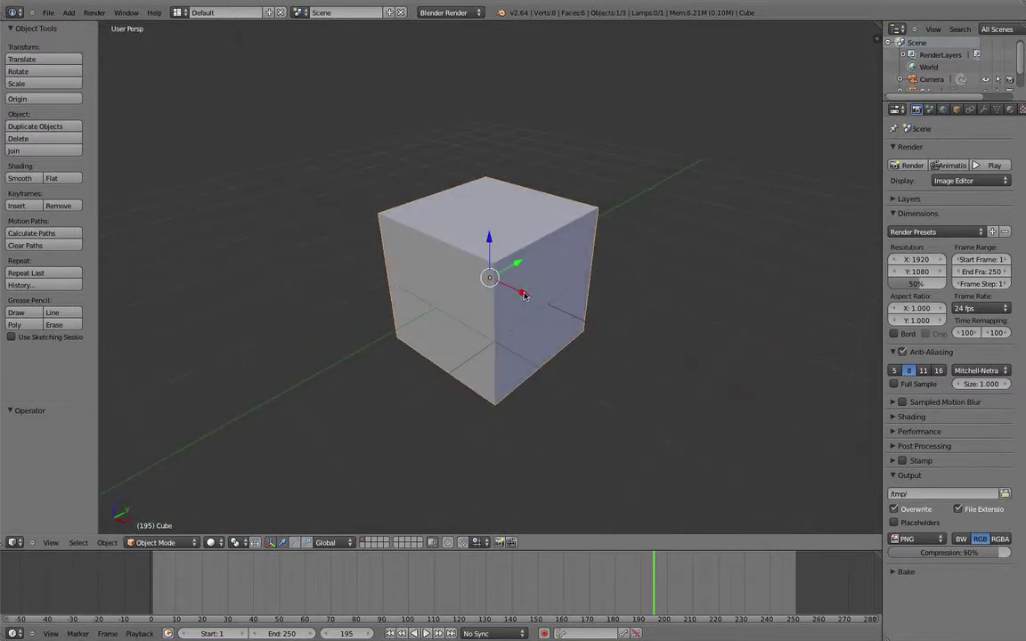
middle_drag(597, 400, 534, 357)
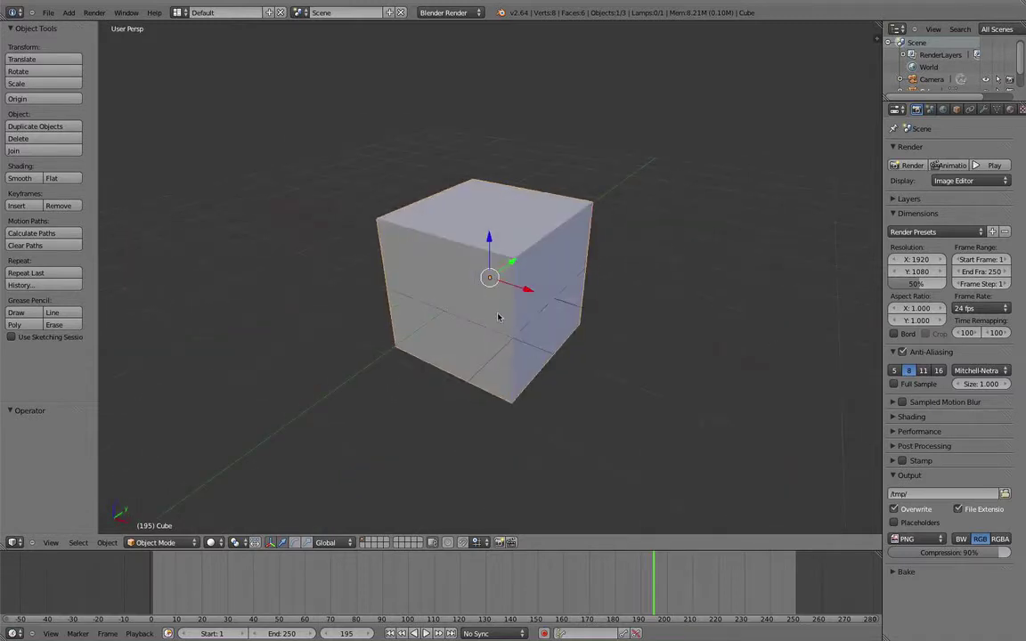
middle_drag(412, 255, 420, 284)
scroll(466, 245, up, 2)
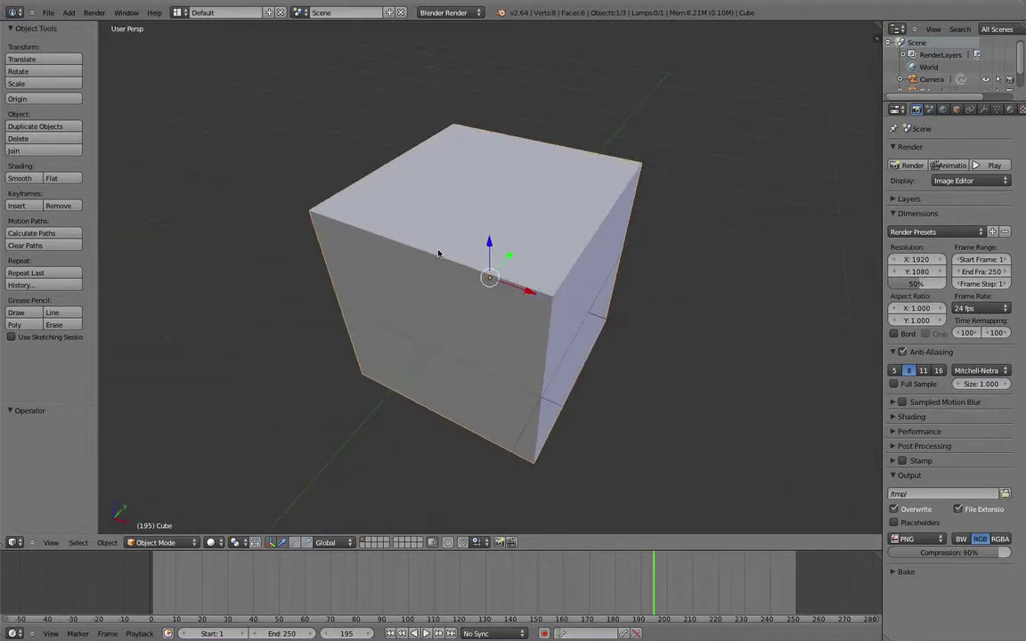
scroll(502, 265, down, 4)
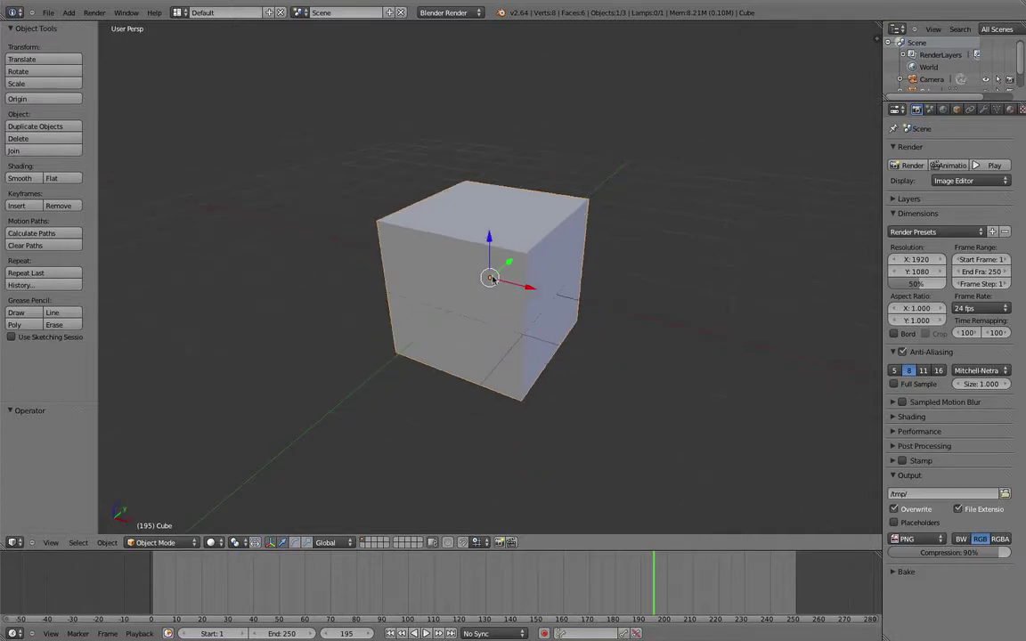
middle_drag(503, 290, 489, 310)
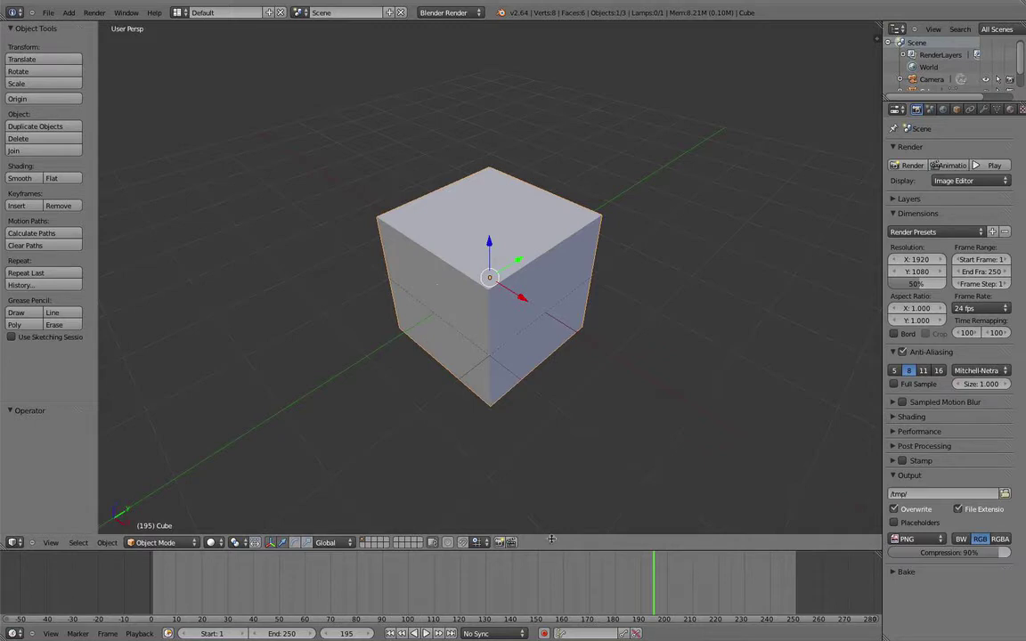
middle_drag(537, 408, 533, 280)
Enter Edit Mode on the cube and switch to the front orthographic view
key(Tab)
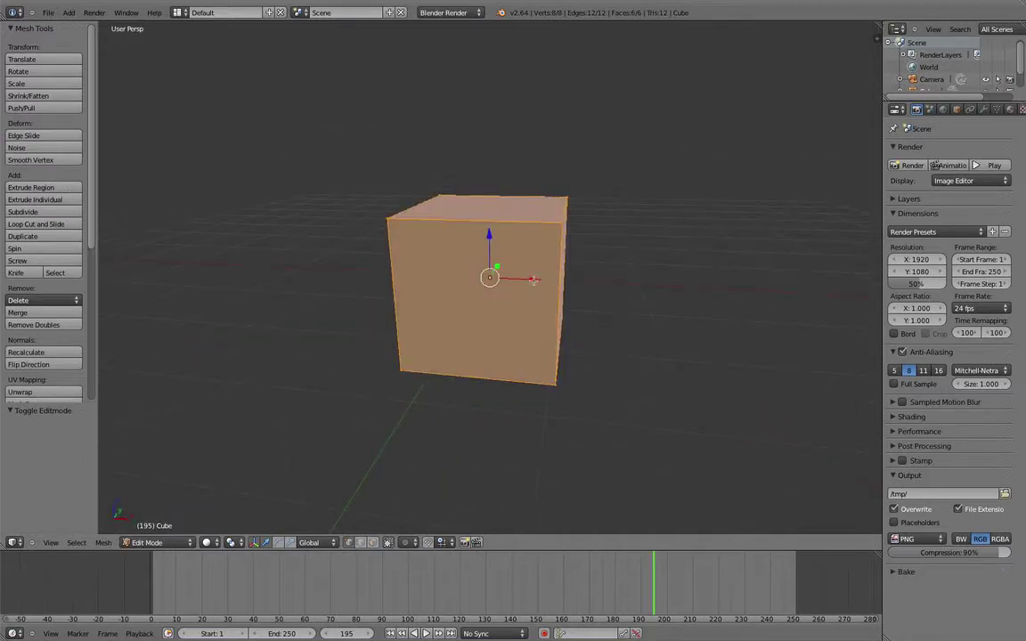
key(KP_1)
key(KP_3)
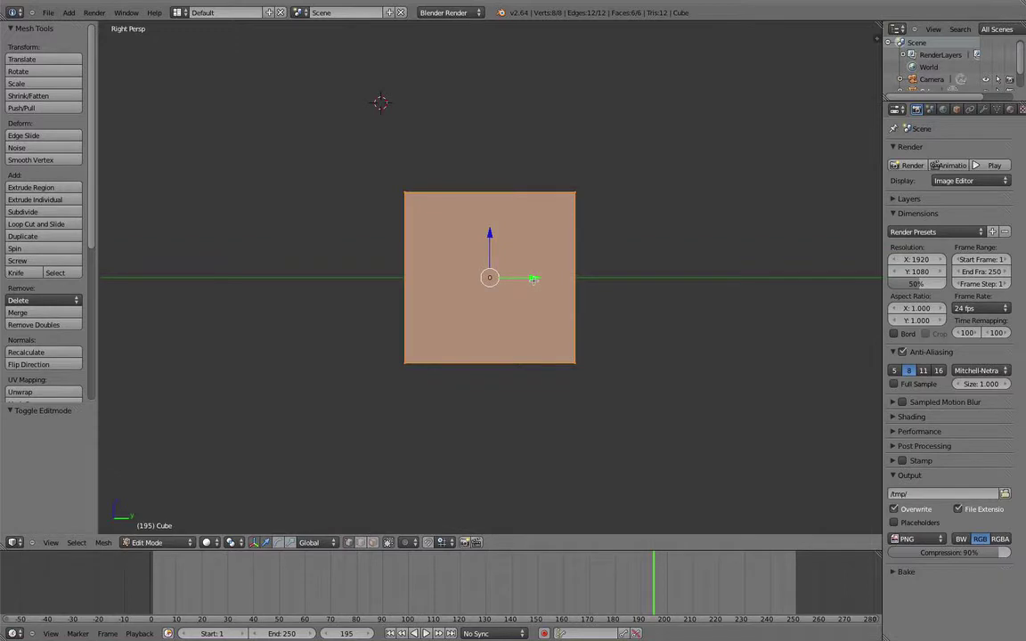
key(KP_7)
key(KP_1)
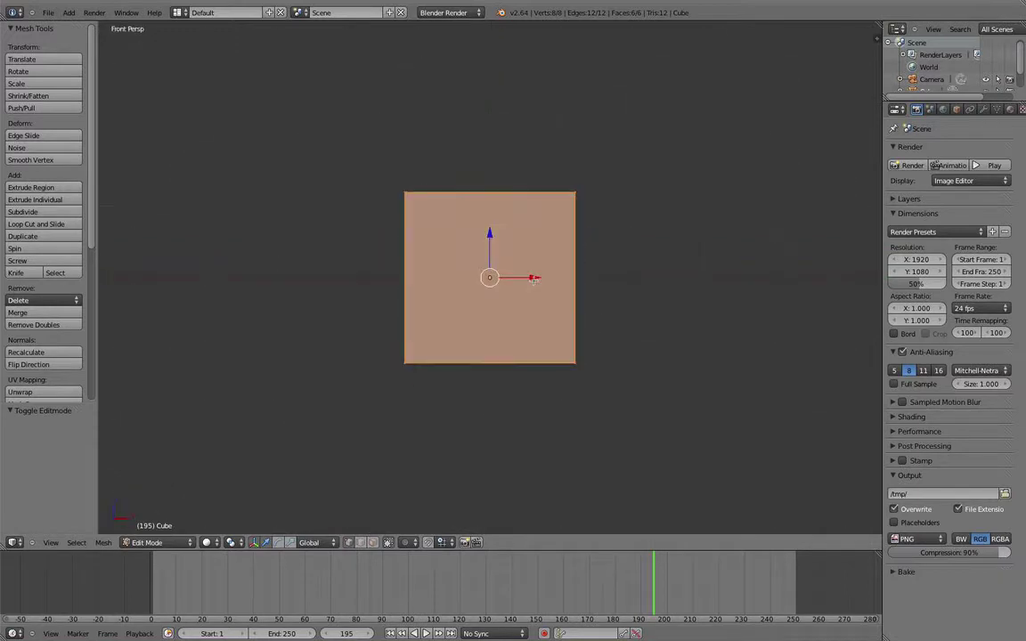
key(KP_5)
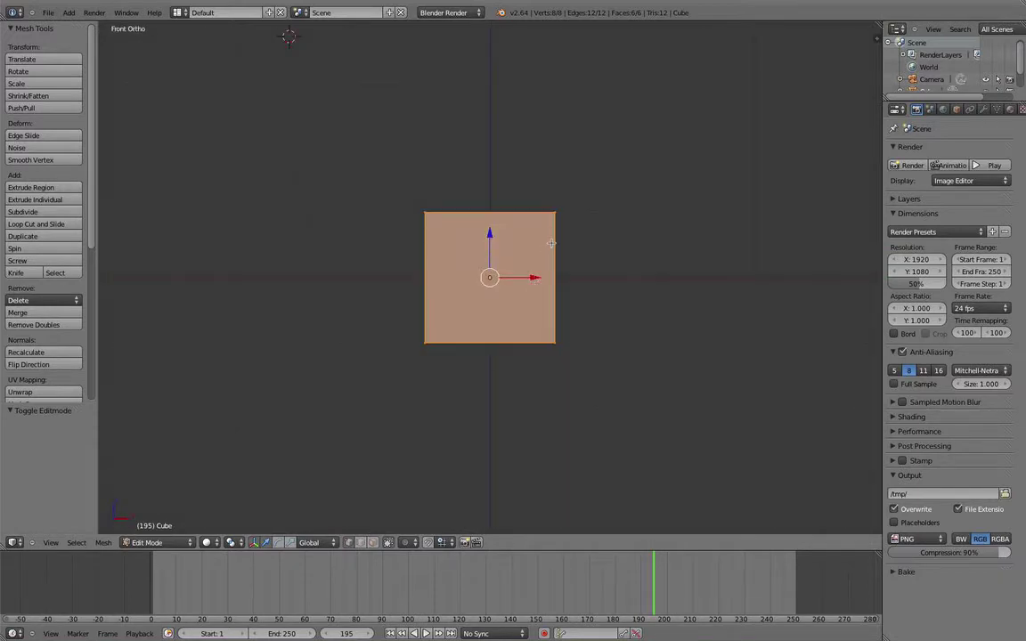
Flatten the cube by scaling it along the Z axis to about a quarter of its height, and deselect everything
key(s)
key(z)
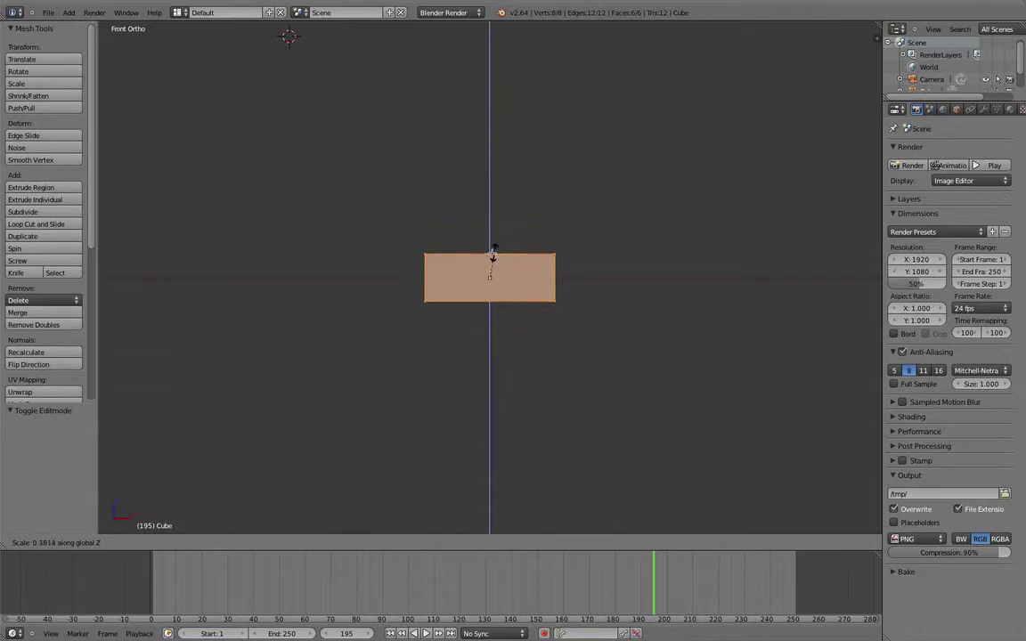
click(491, 258)
key(a)
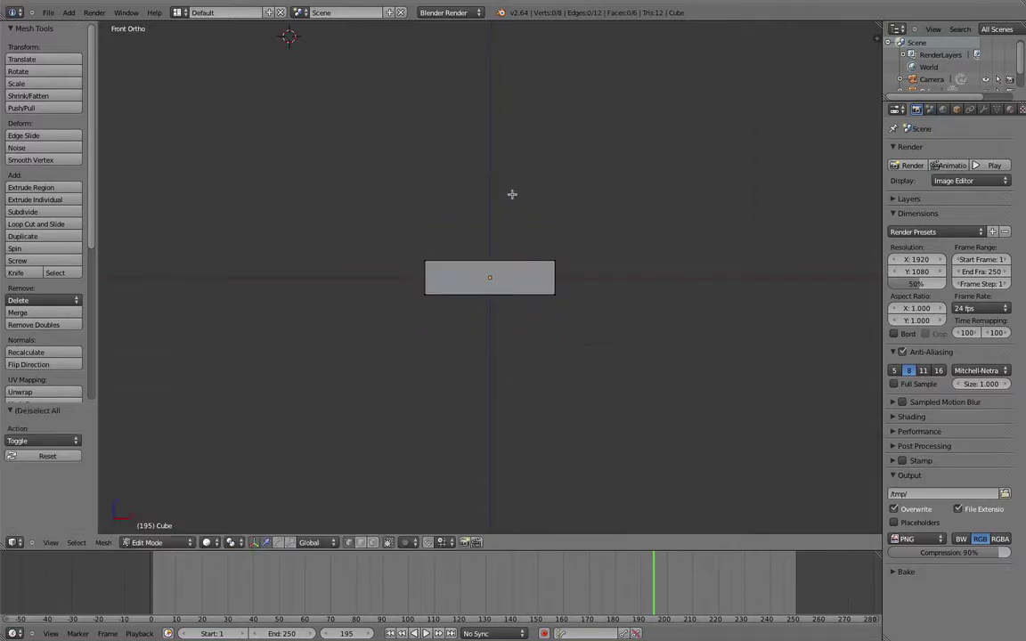
Add two perpendicular loop cuts through the middle of the slab, splitting its upper and lower sides into four faces each, and clear the selection
middle_drag(512, 194, 480, 246)
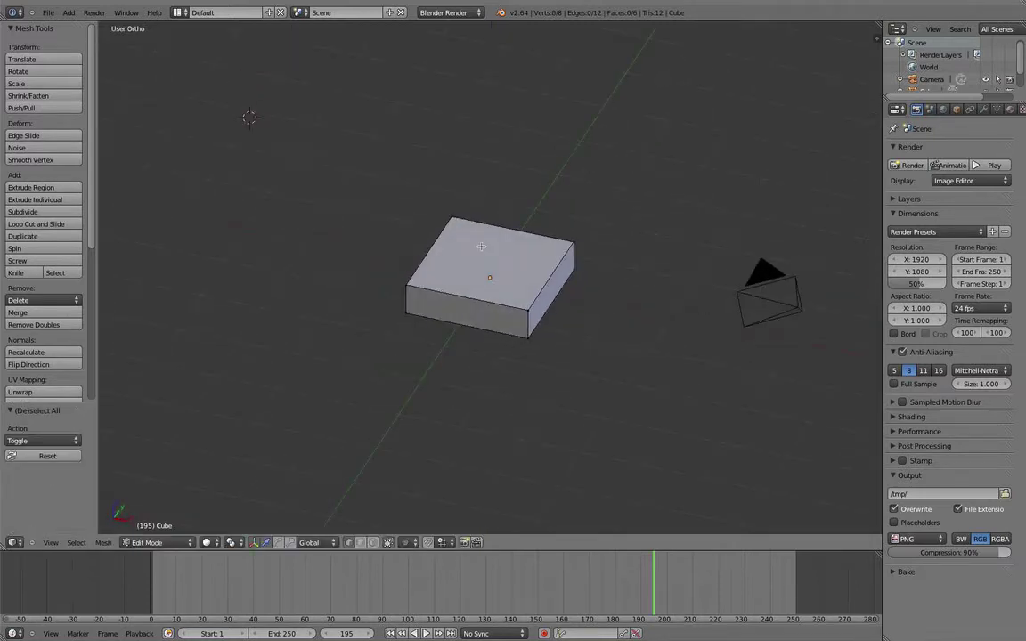
key(ctrl+r)
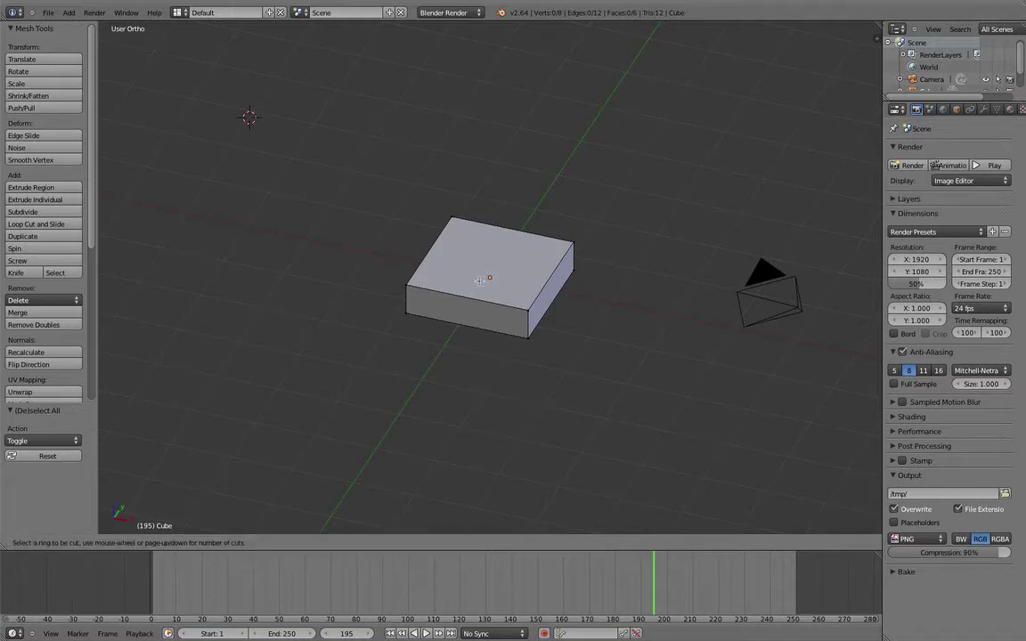
click(504, 251)
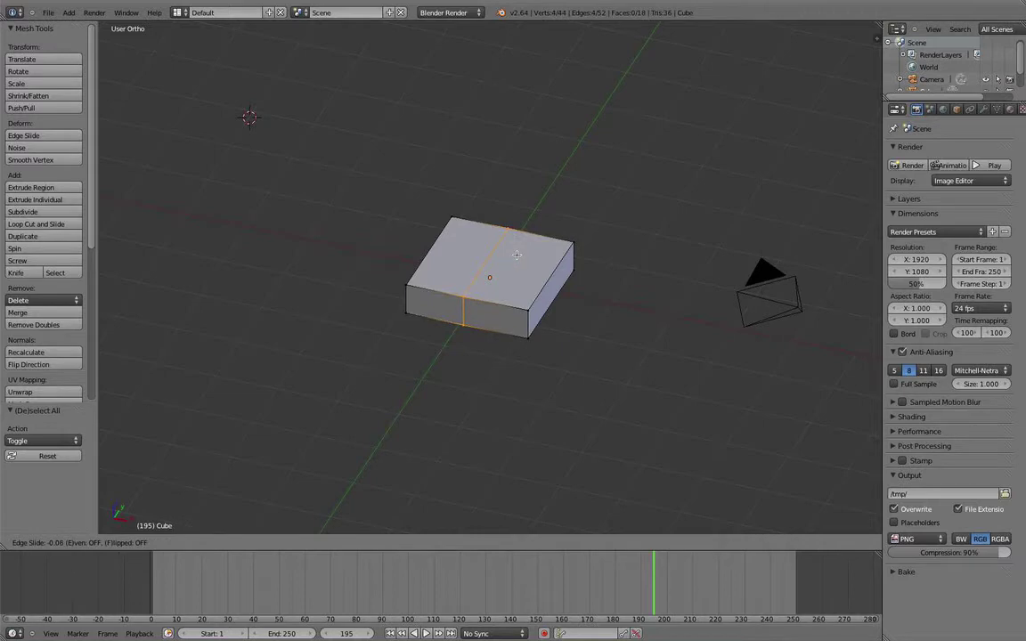
click(516, 255)
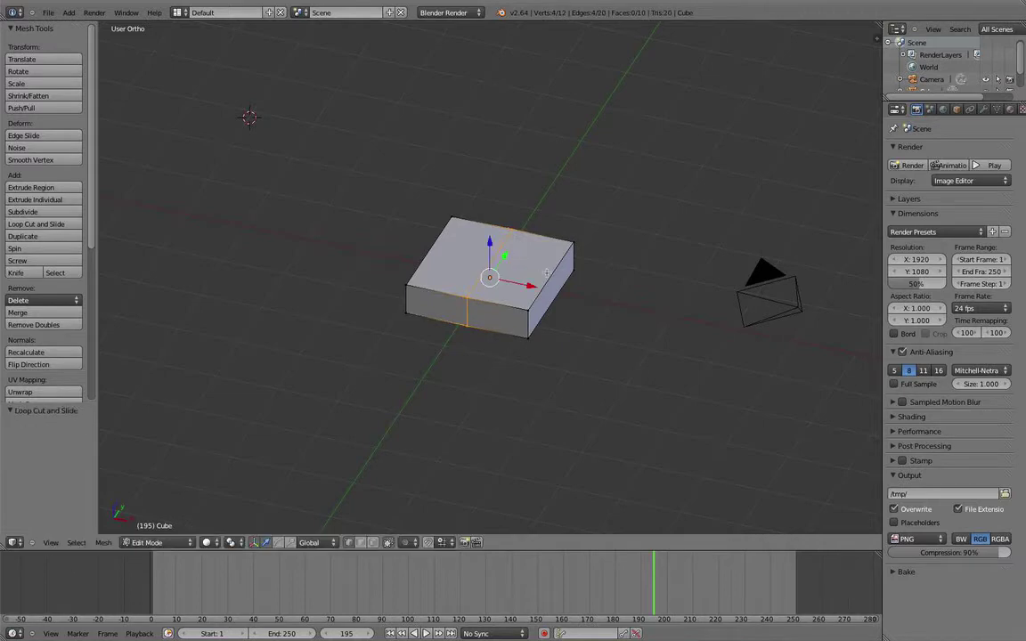
key(ctrl+r)
click(549, 271)
right_click(550, 271)
middle_drag(522, 341, 503, 322)
scroll(494, 357, up, 2)
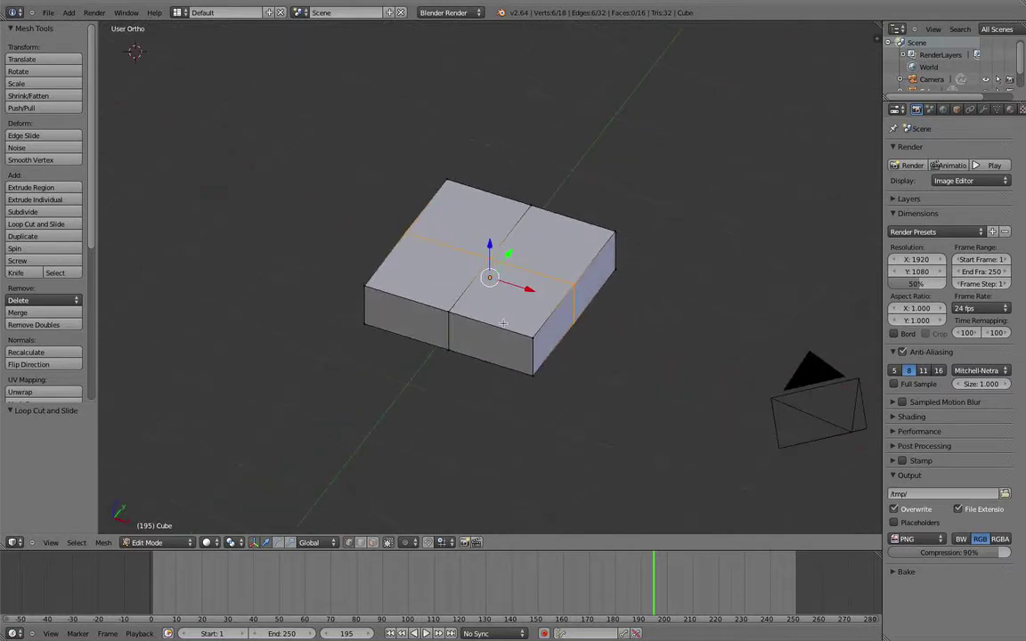
key(a)
In face select mode, select all four faces on the slab's upper side and all four on its underside
middle_drag(495, 398, 451, 455)
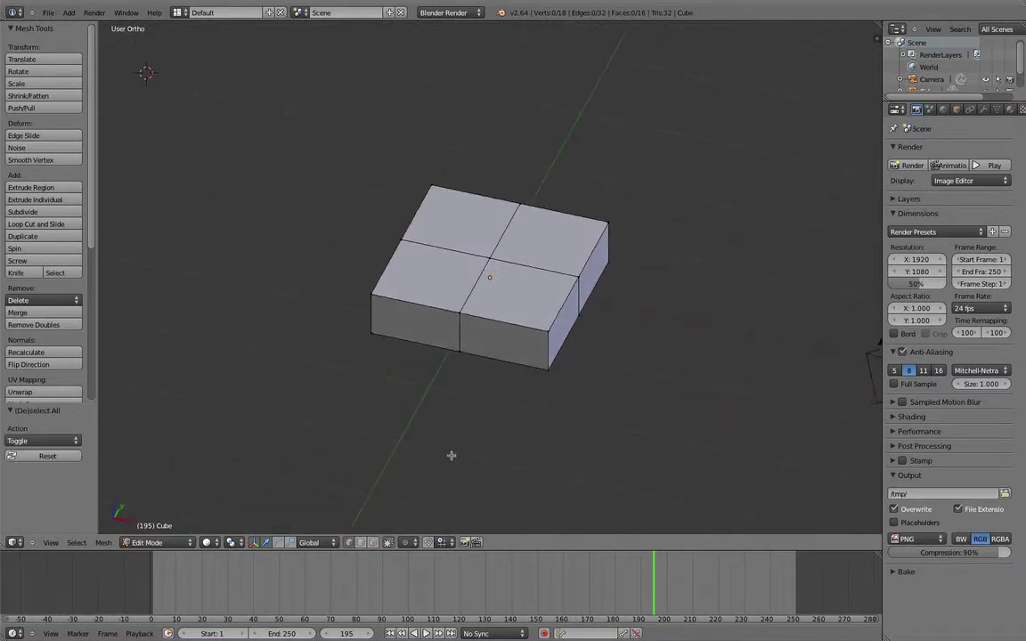
click(372, 542)
right_click(485, 273)
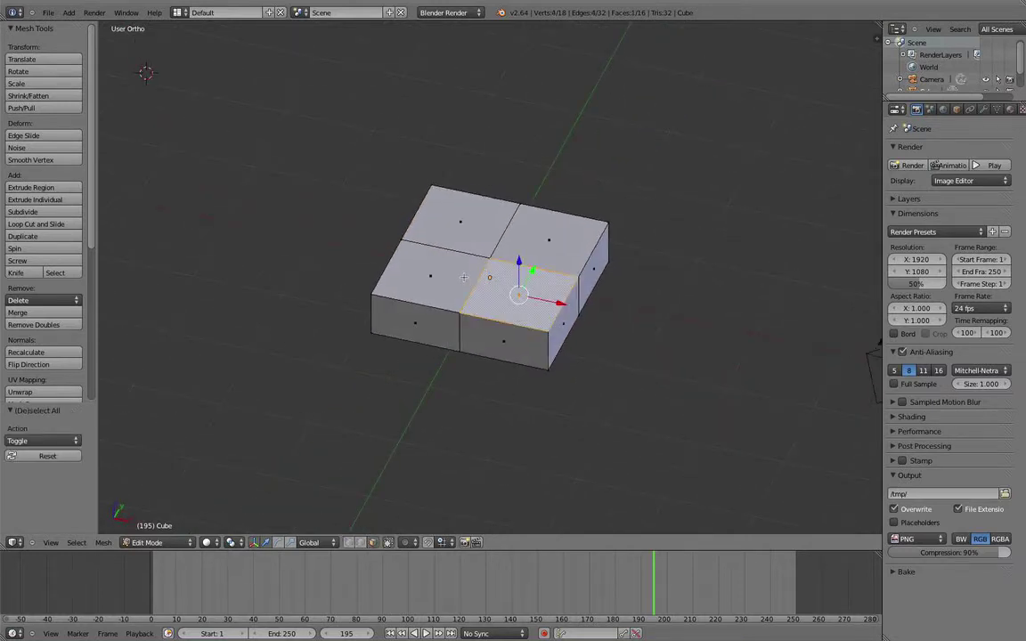
shift+right_click(464, 279)
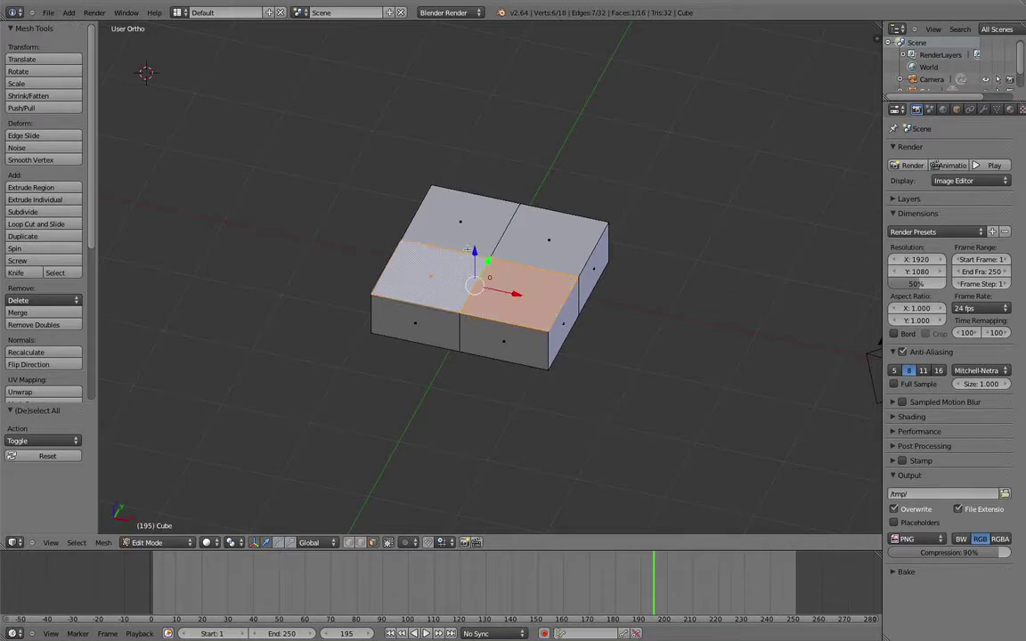
shift+right_click(464, 233)
shift+right_click(514, 245)
middle_drag(420, 335, 461, 195)
shift+right_click(444, 297)
shift+right_click(443, 315)
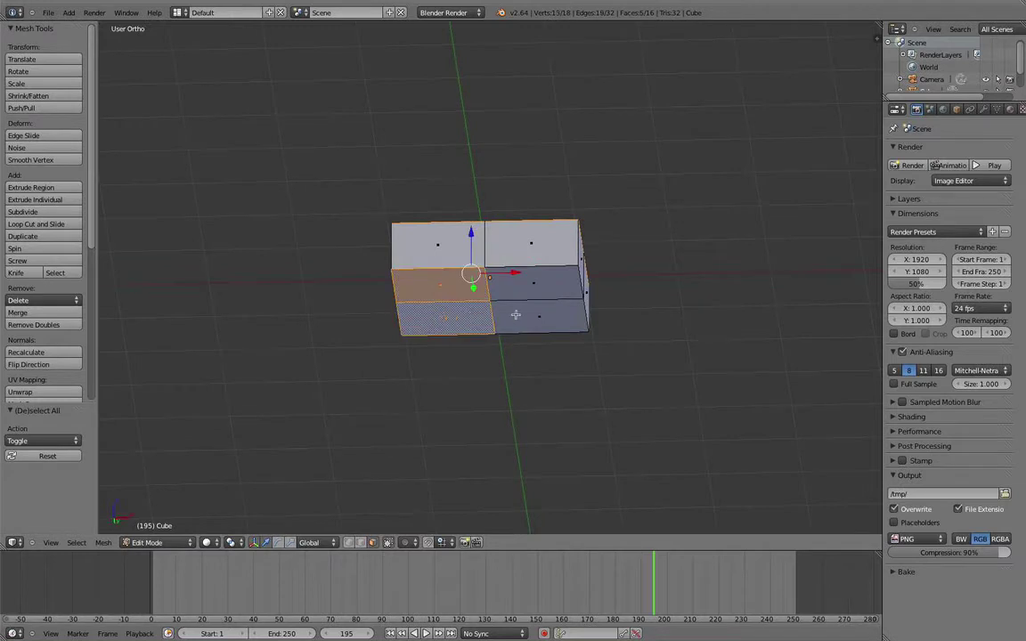
shift+right_click(536, 317)
shift+right_click(525, 287)
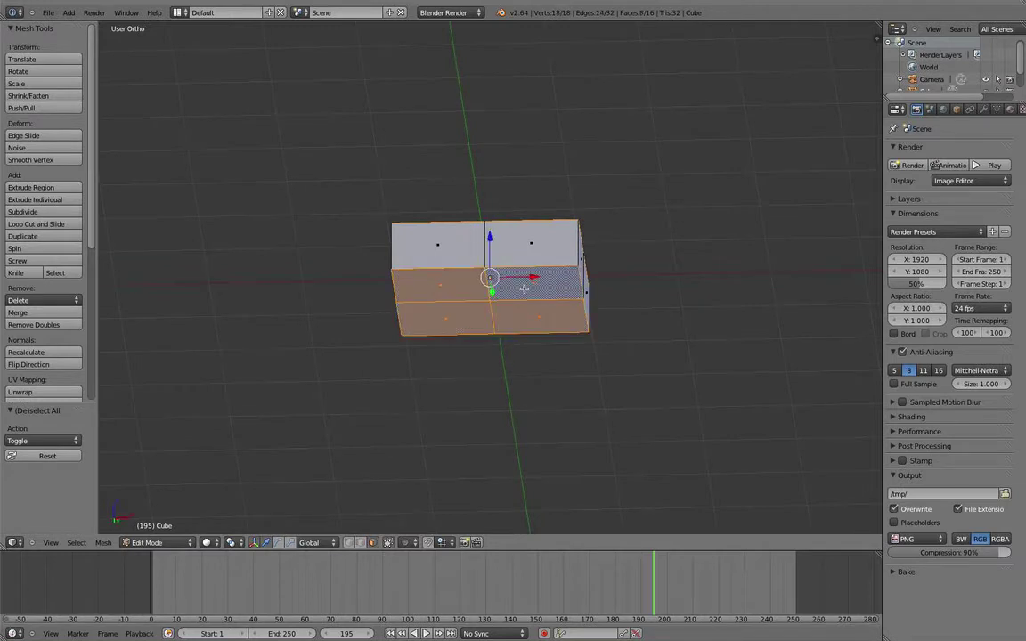
Extrude the selected faces in place and scale them to about 0.5 in X and Y, locking Z
key(e)
key(Escape)
key(s)
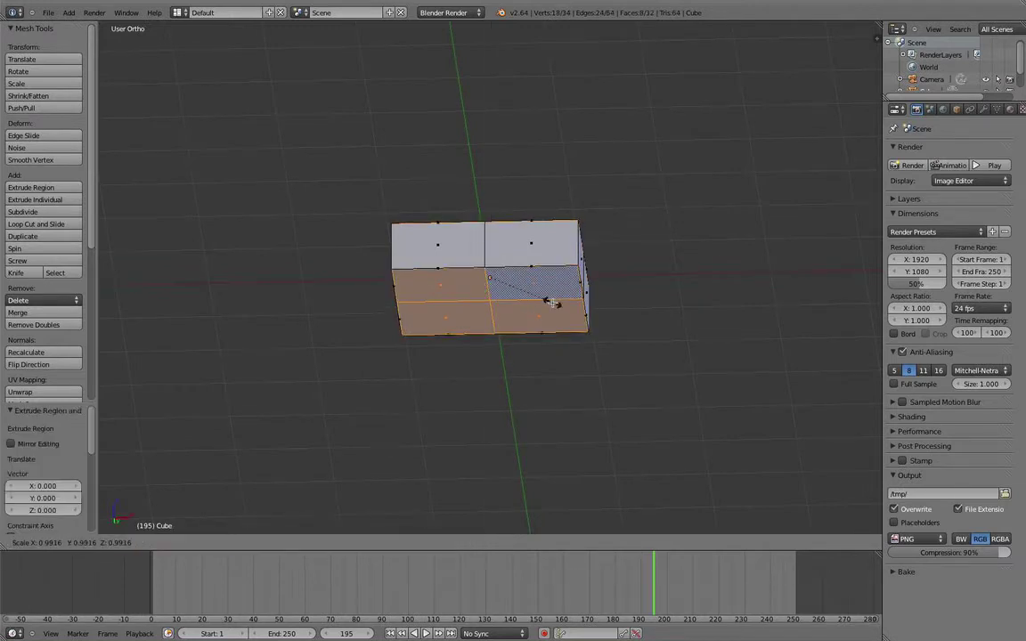
key(shift+z)
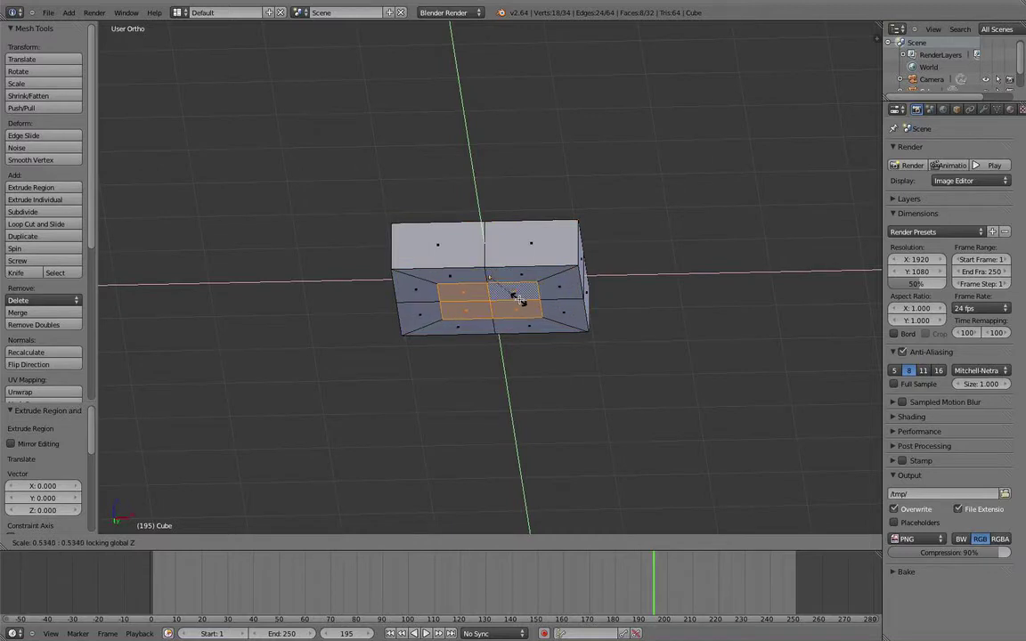
click(520, 301)
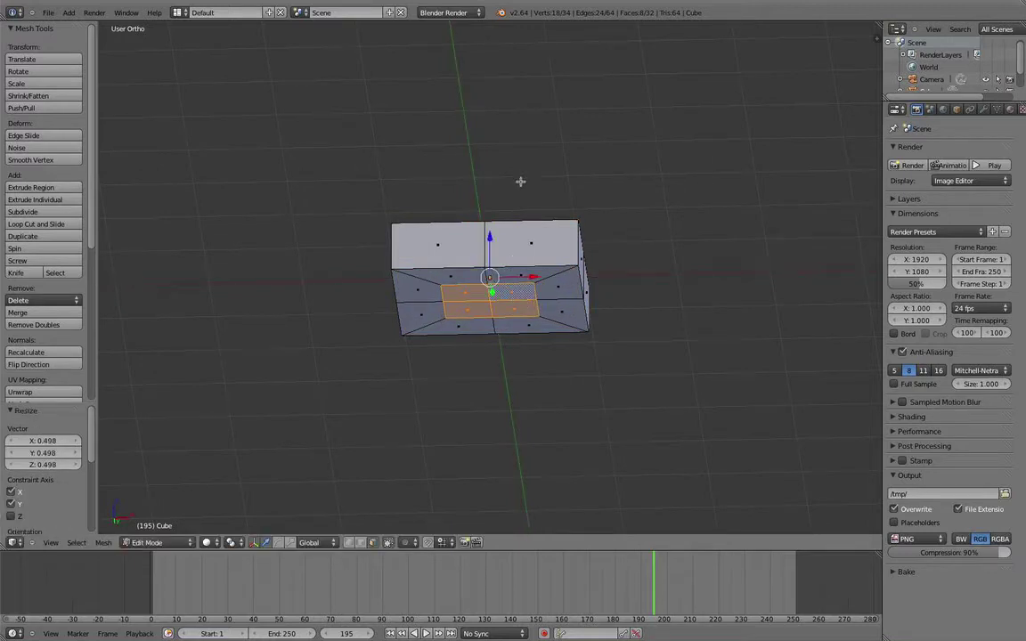
Select only the four small inner faces at the centre of the slab's upper side
middle_drag(522, 178, 538, 255)
scroll(538, 255, up, 2)
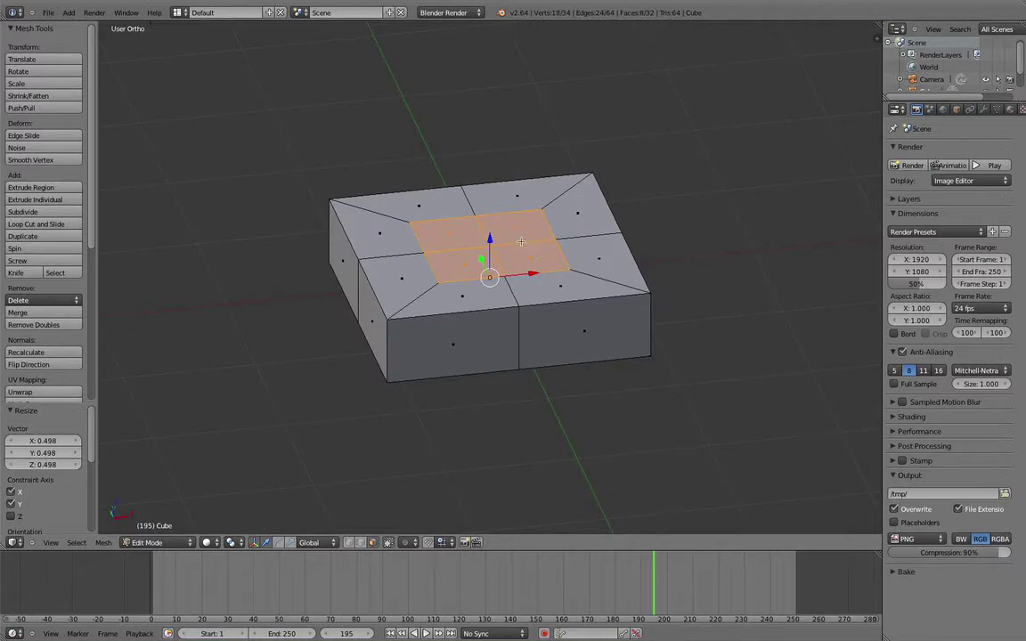
right_click(470, 263)
shift+right_click(460, 241)
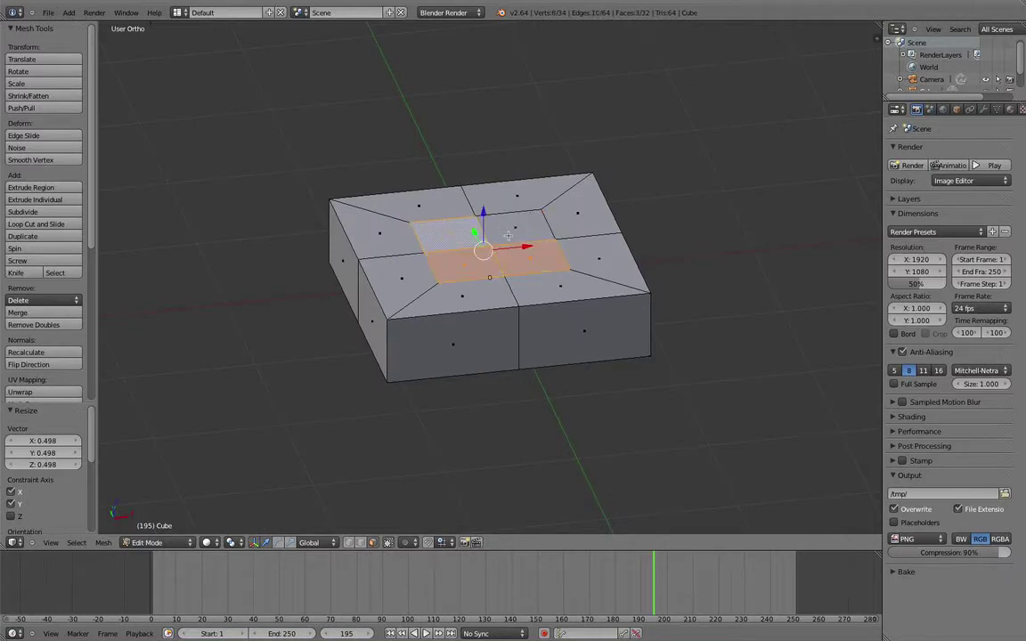
shift+right_click(507, 236)
key(w)
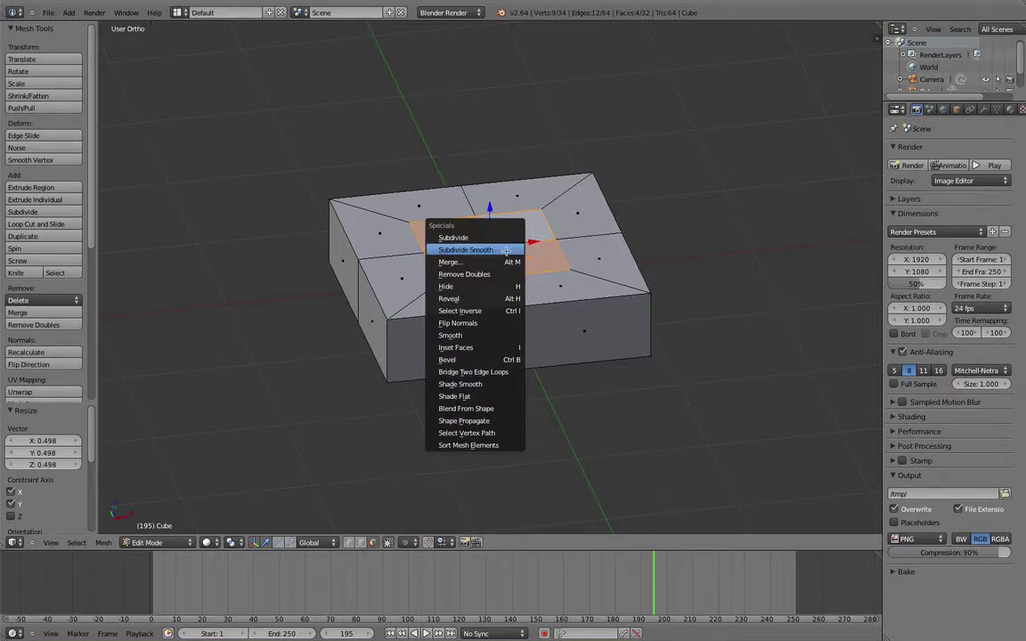
key(Escape)
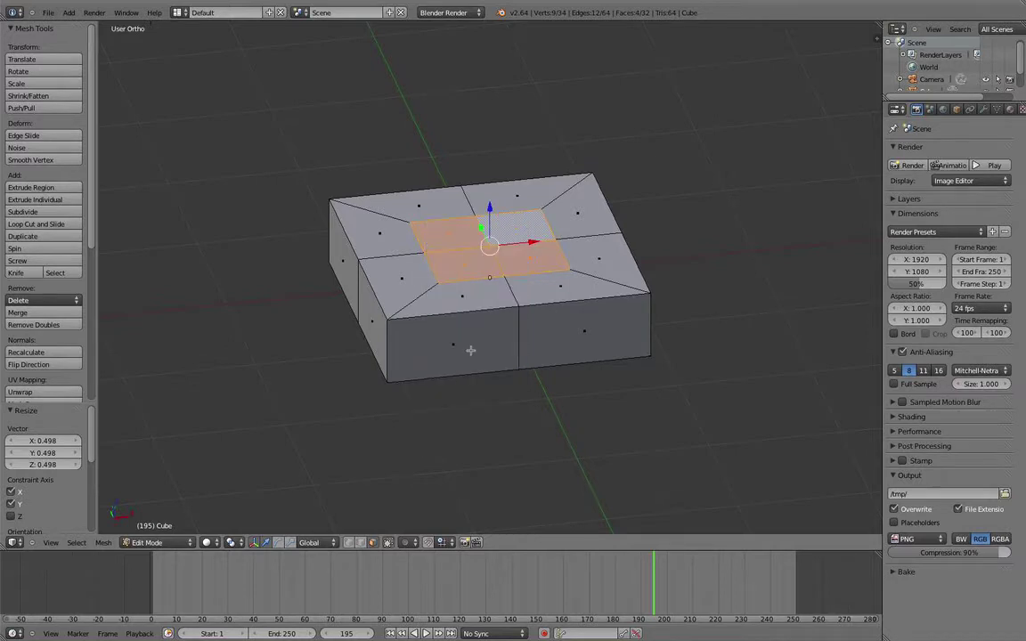
key(space)
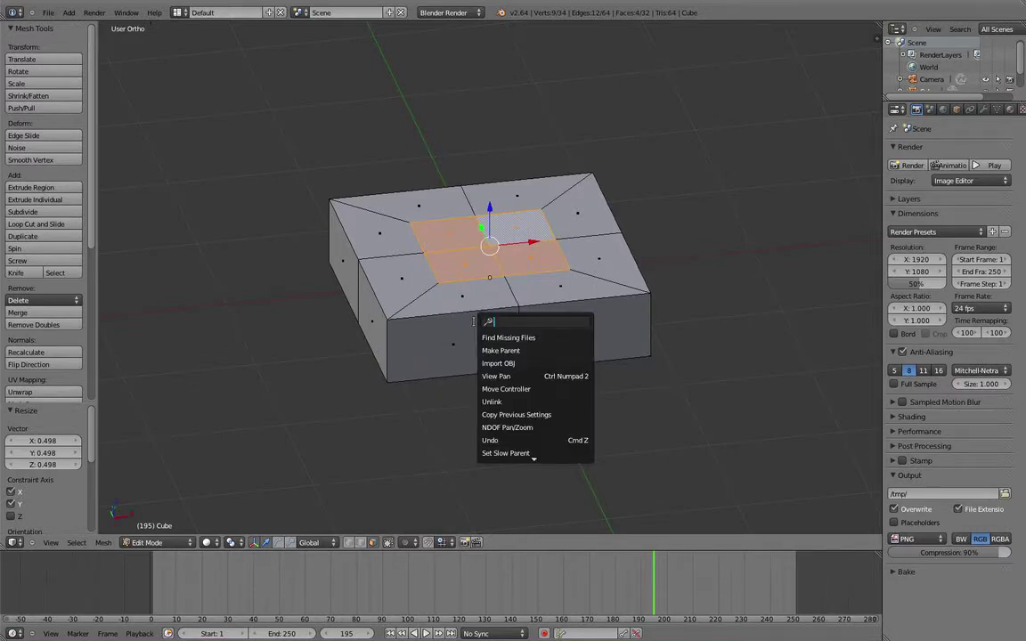
text(to s)
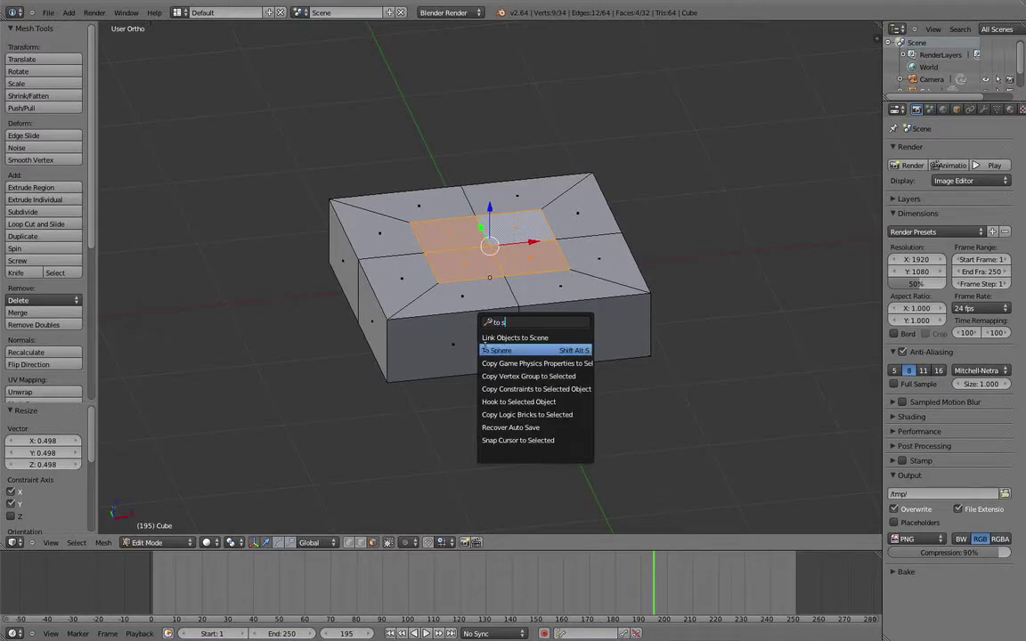
click(500, 350)
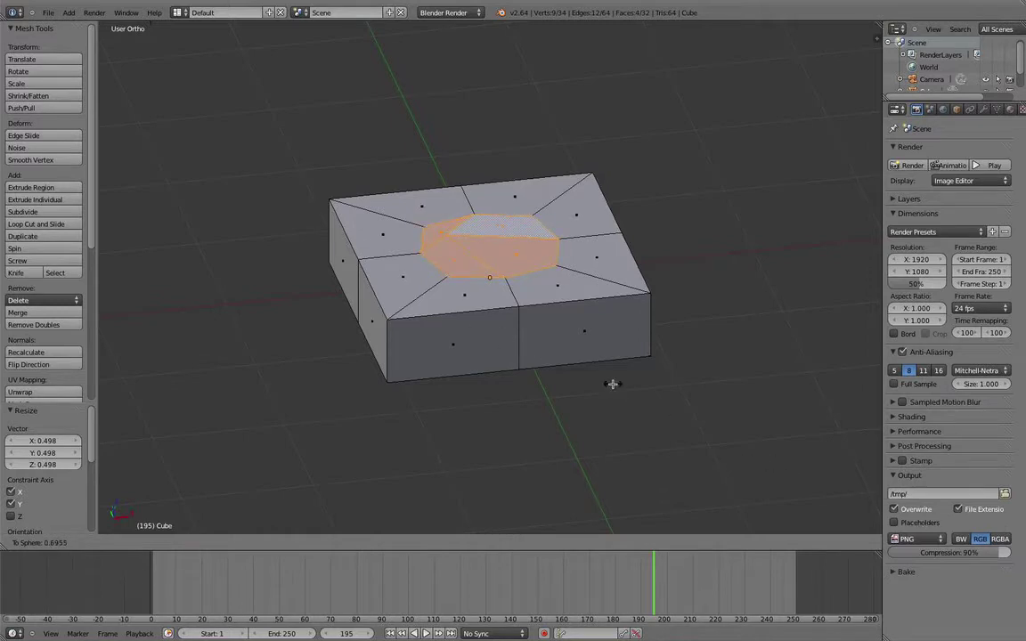
mouse_move(867, 449)
mouse_move(736, 452)
key(Escape)
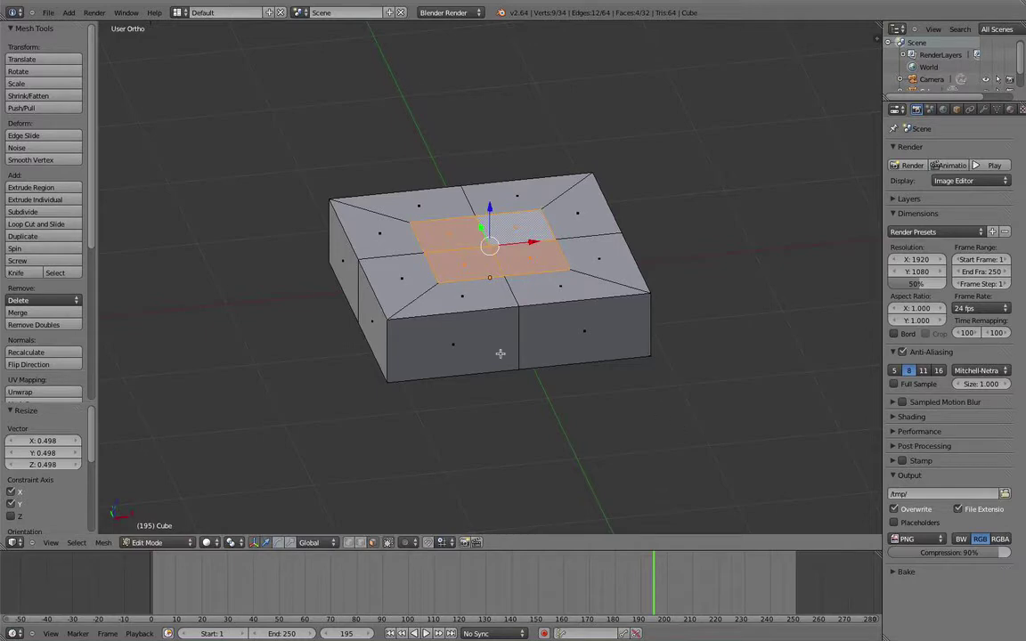
In vertex select mode, deselect the central vertex on the slab's upper side and apply To Sphere with factor 1.000 to the surrounding ring
click(349, 543)
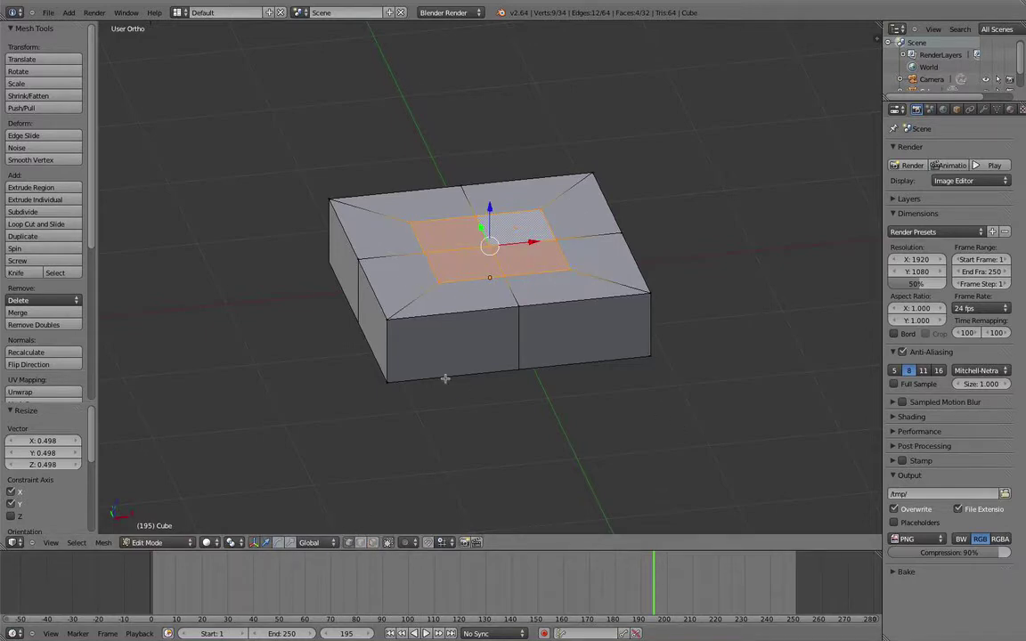
shift+right_click(494, 250)
key(space)
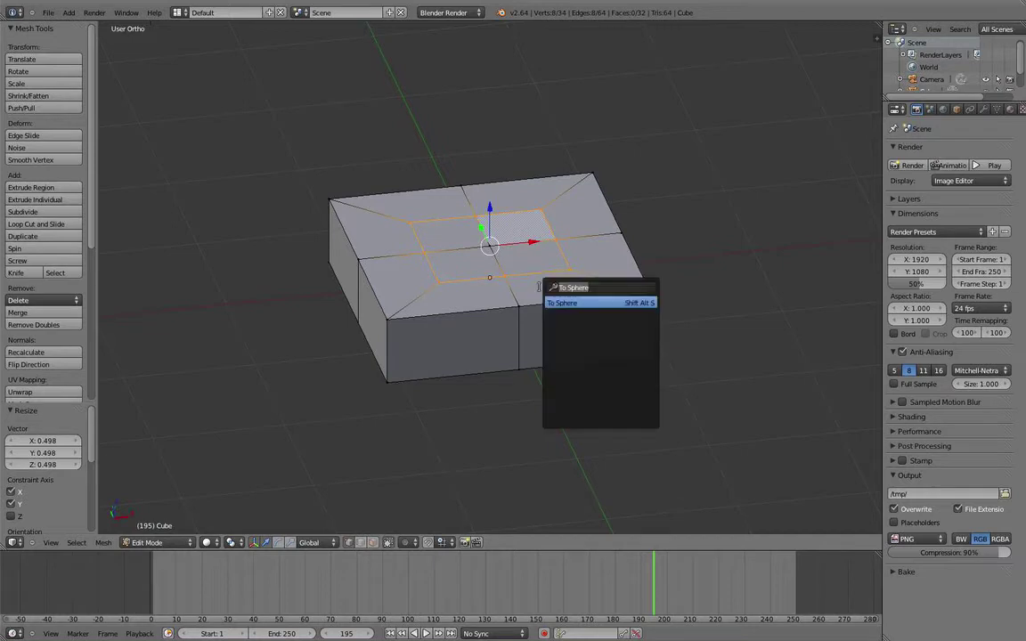
key(space)
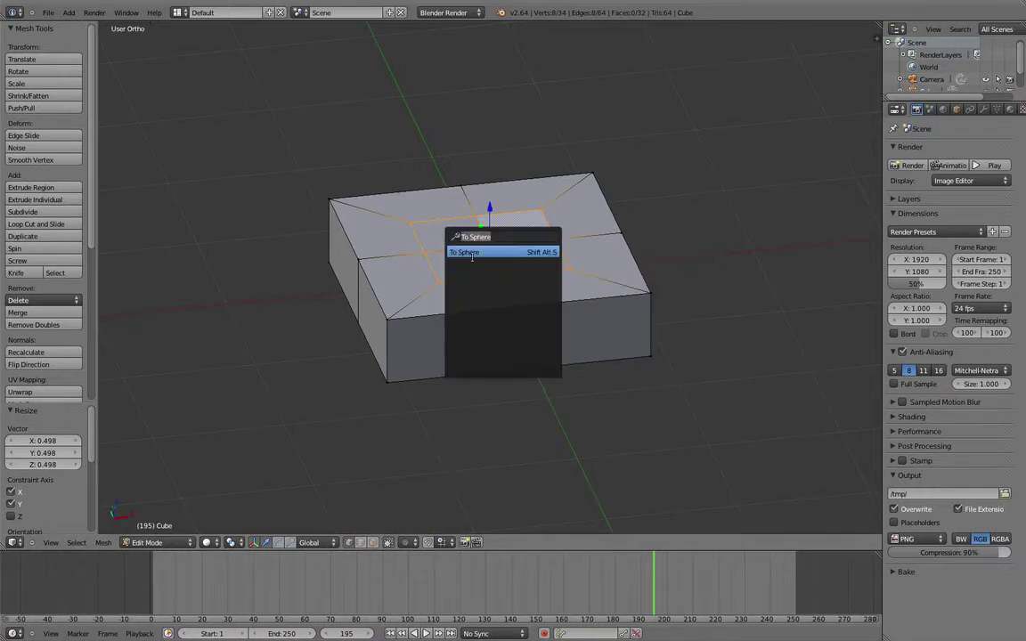
click(474, 254)
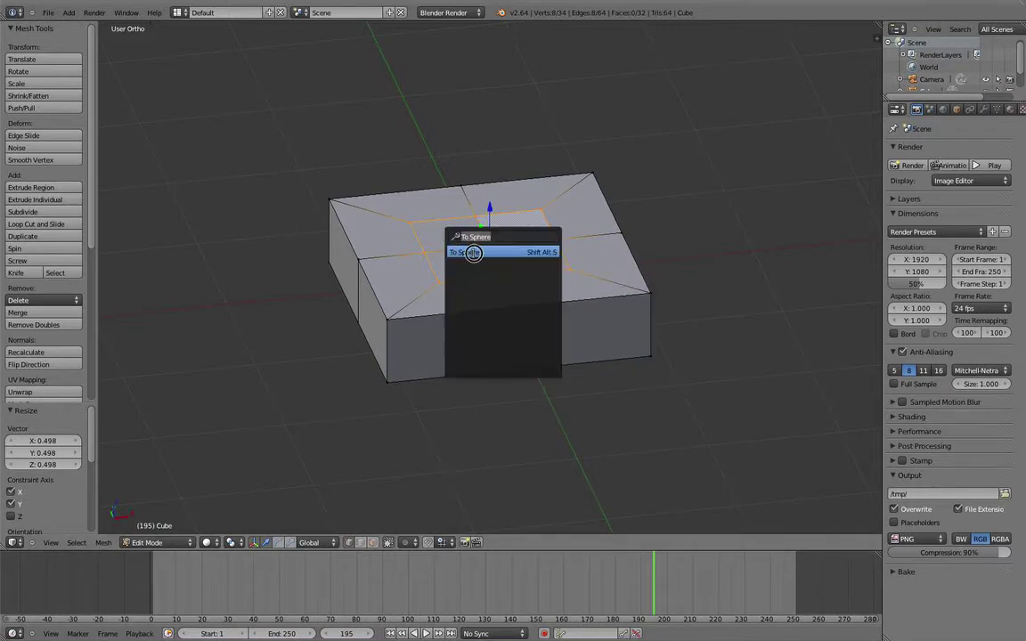
click(990, 558)
In face select mode, select only the four small inner faces at the centre of the slab's underside
middle_drag(597, 359, 545, 291)
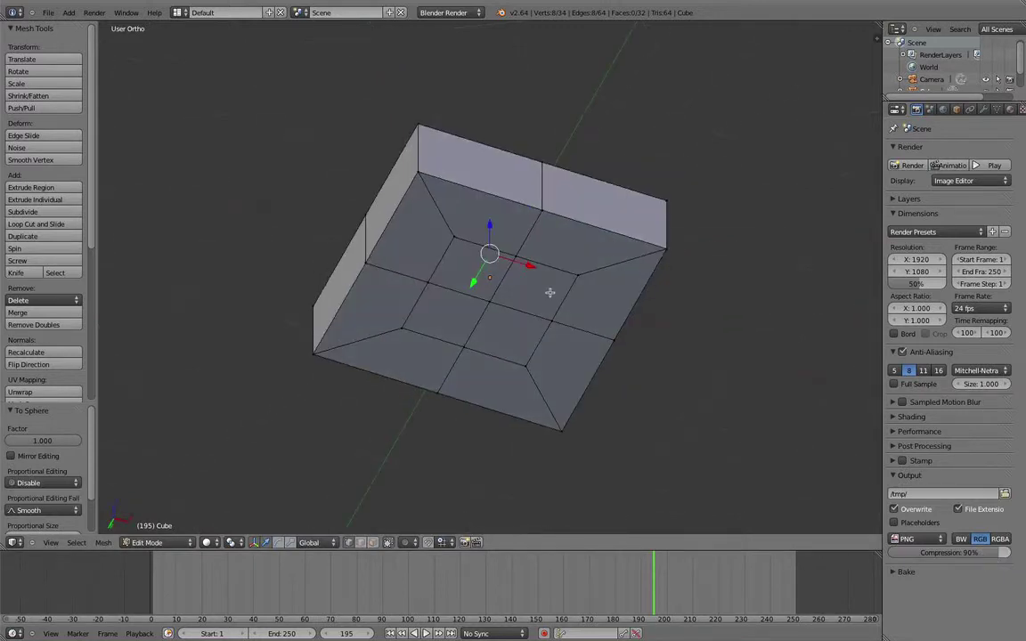
click(373, 541)
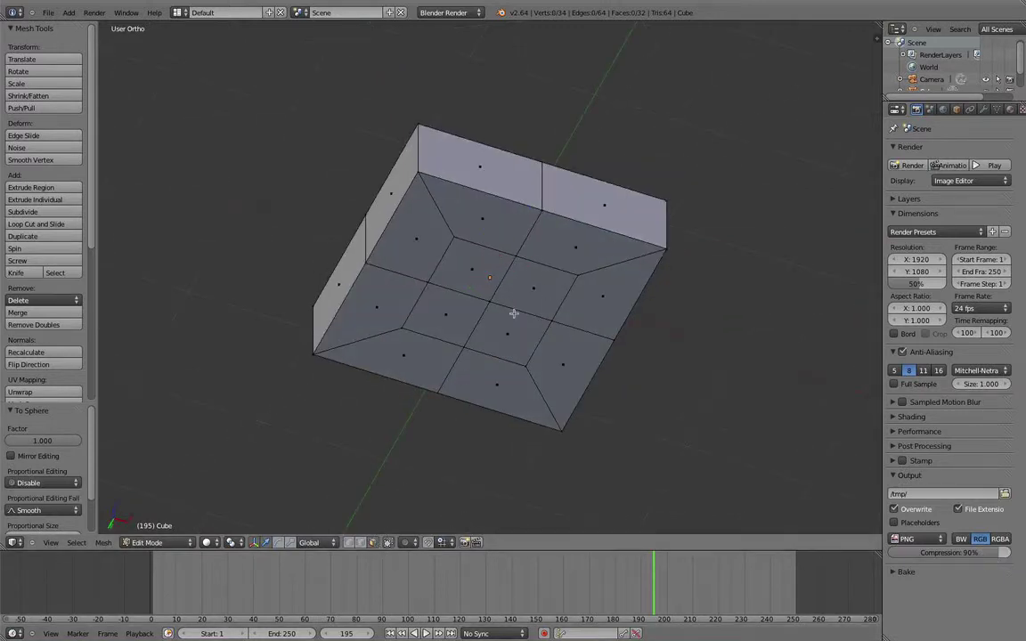
right_click(531, 290)
shift+right_click(472, 270)
shift+right_click(447, 313)
shift+right_click(495, 320)
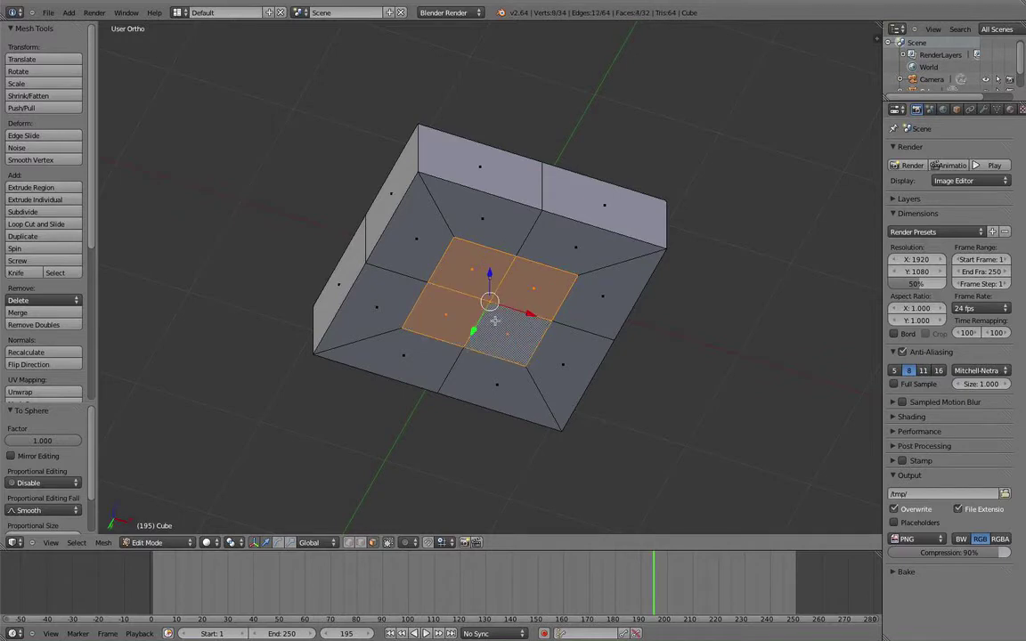
middle_drag(495, 320, 450, 301)
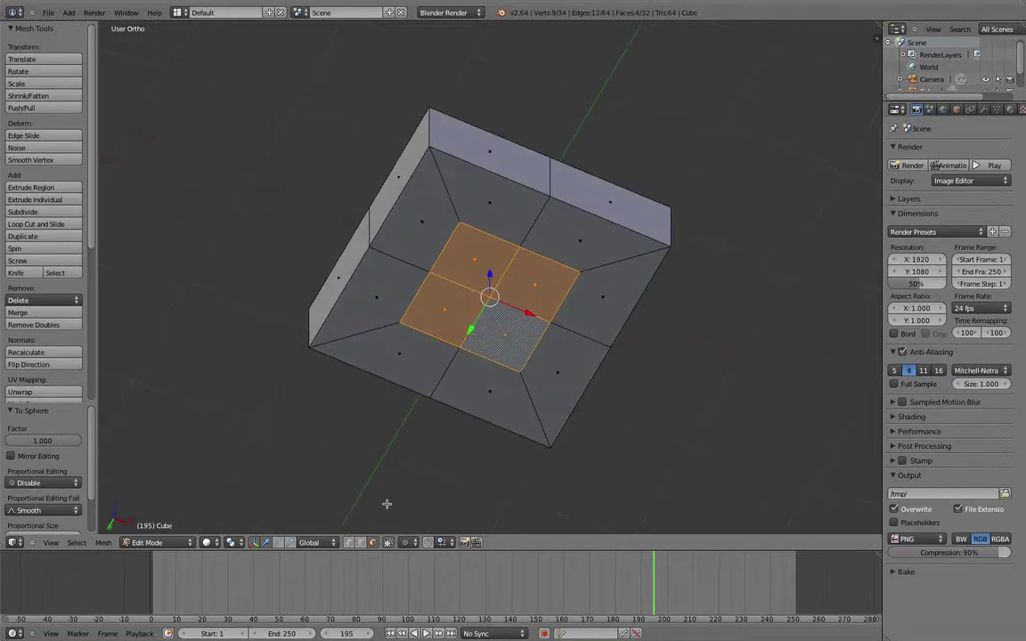
In vertex select mode, deselect the underside's central vertex, round the surrounding ring with To Sphere, and clear the selection
click(348, 542)
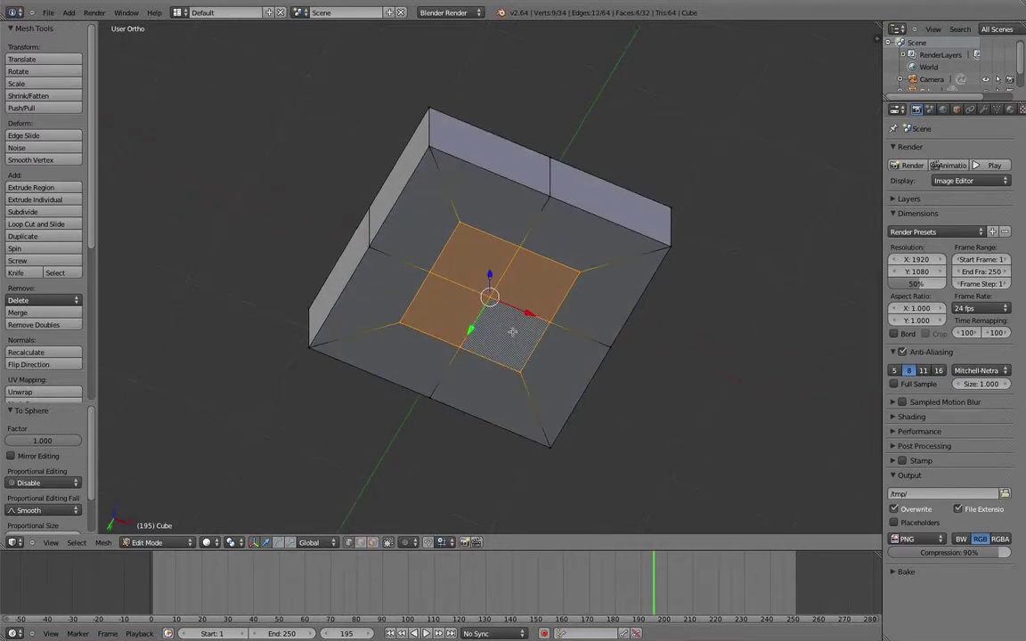
shift+right_click(491, 297)
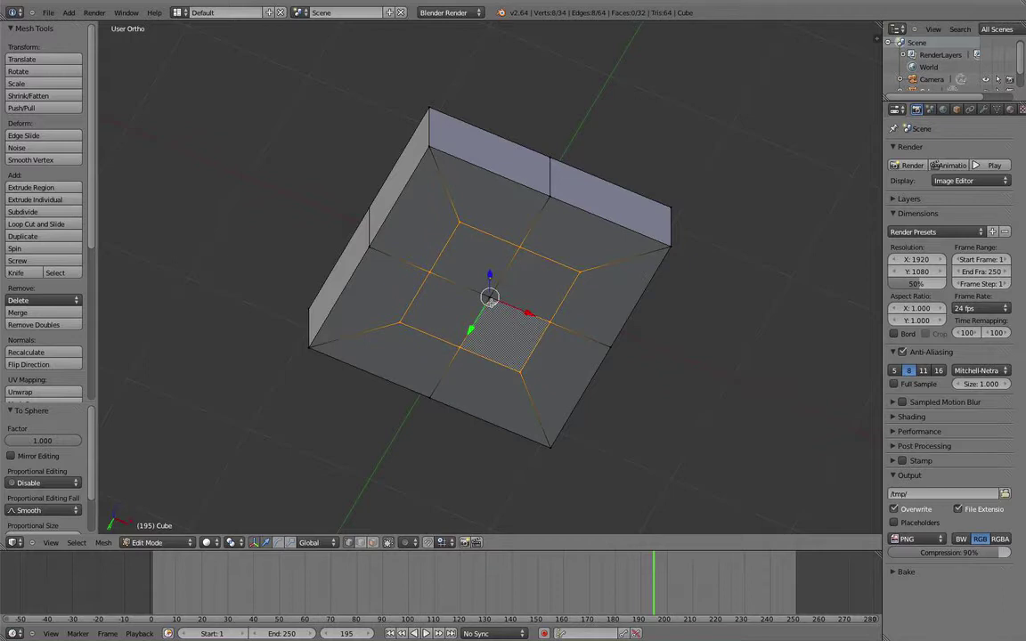
key(w)
key(space)
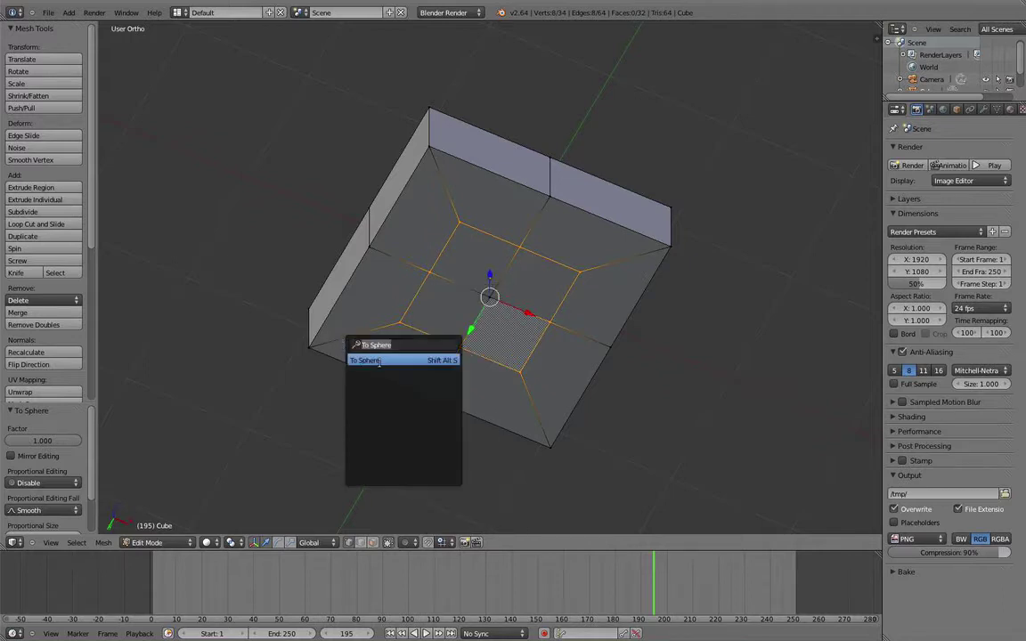
click(378, 362)
click(819, 490)
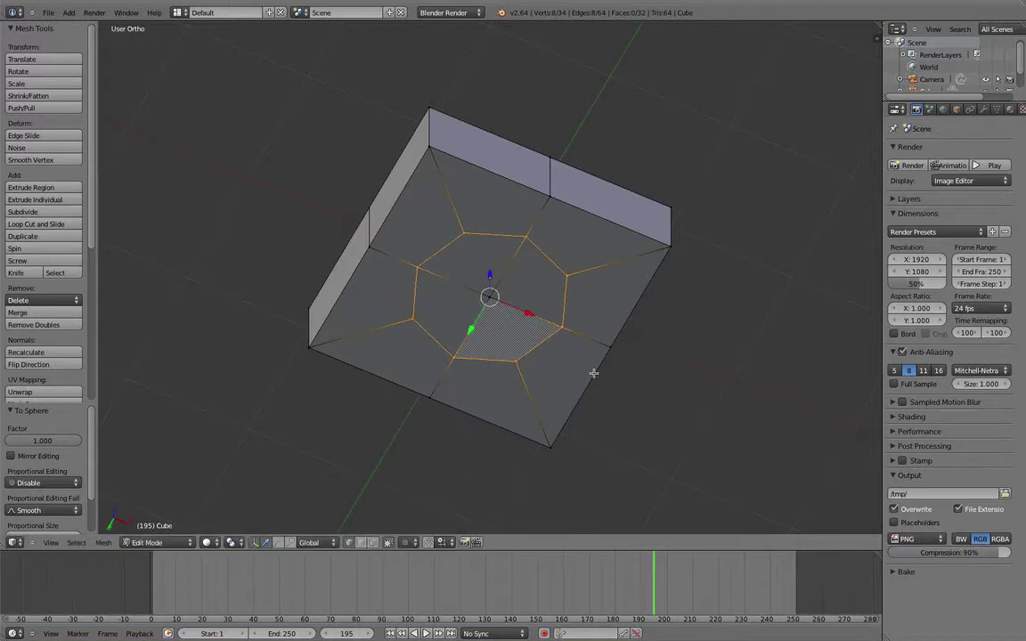
key(a)
From the front view in wireframe shading, box-select the entire slab
middle_drag(520, 316, 538, 357)
key(KP_1)
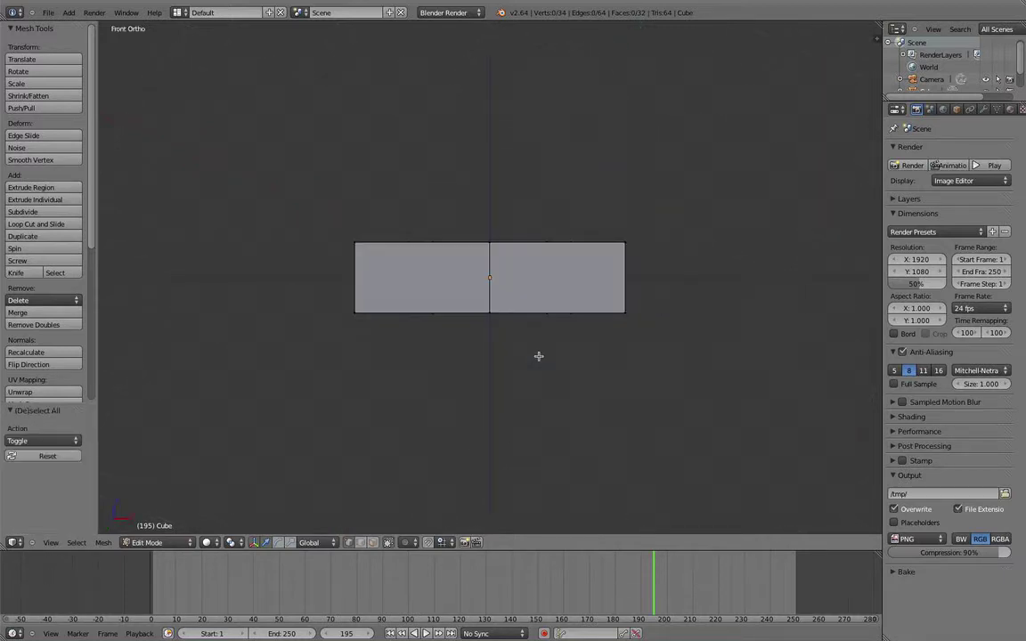
middle_drag(547, 348, 545, 333)
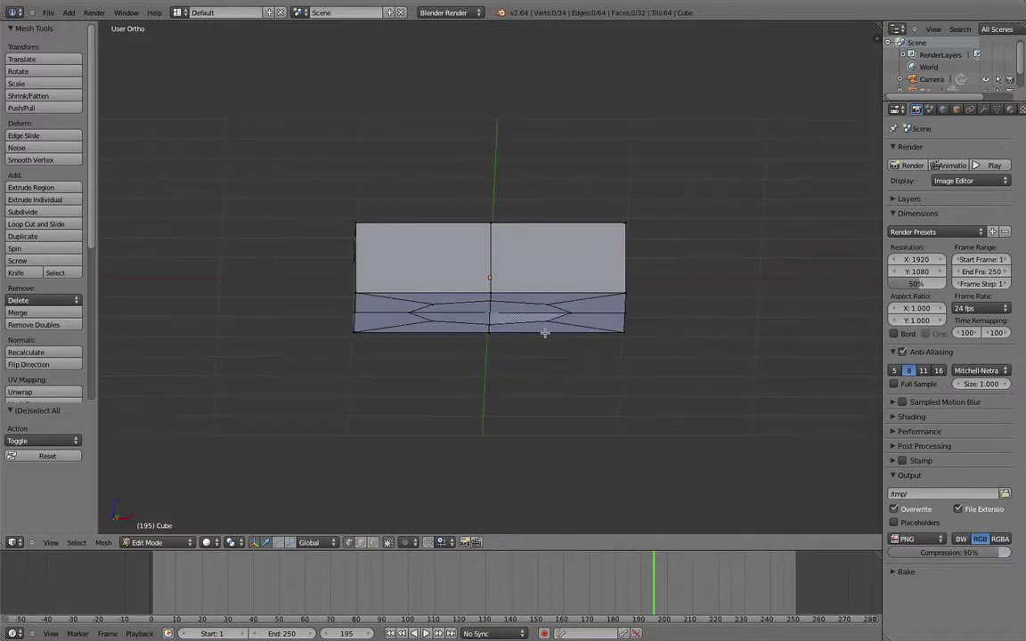
key(KP_1)
scroll(545, 334, down, 3)
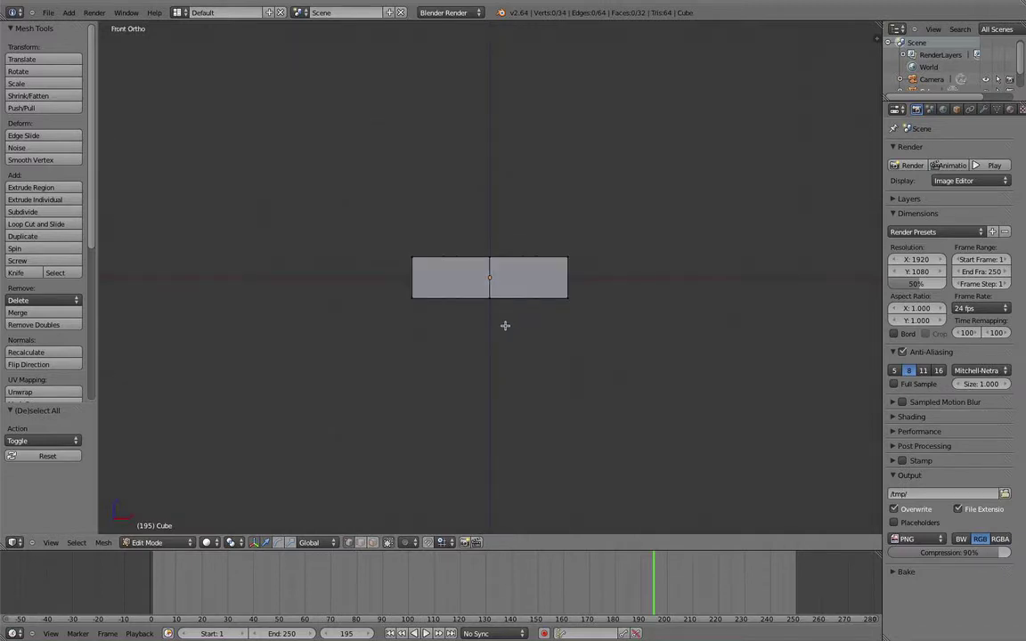
key(z)
key(b)
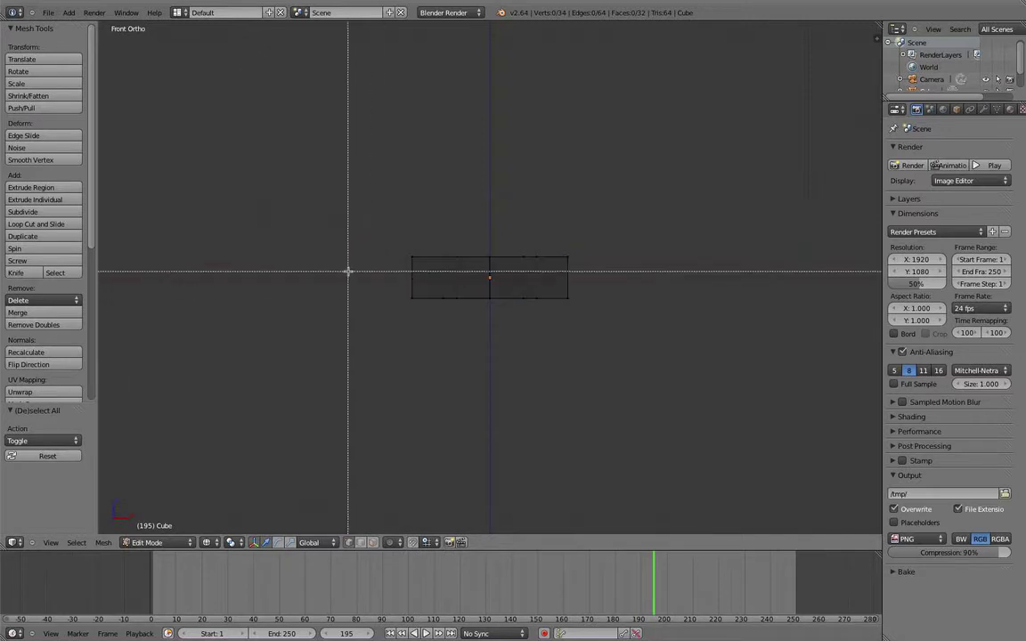
key(Escape)
key(c)
key(Escape)
scroll(342, 243, down, 3)
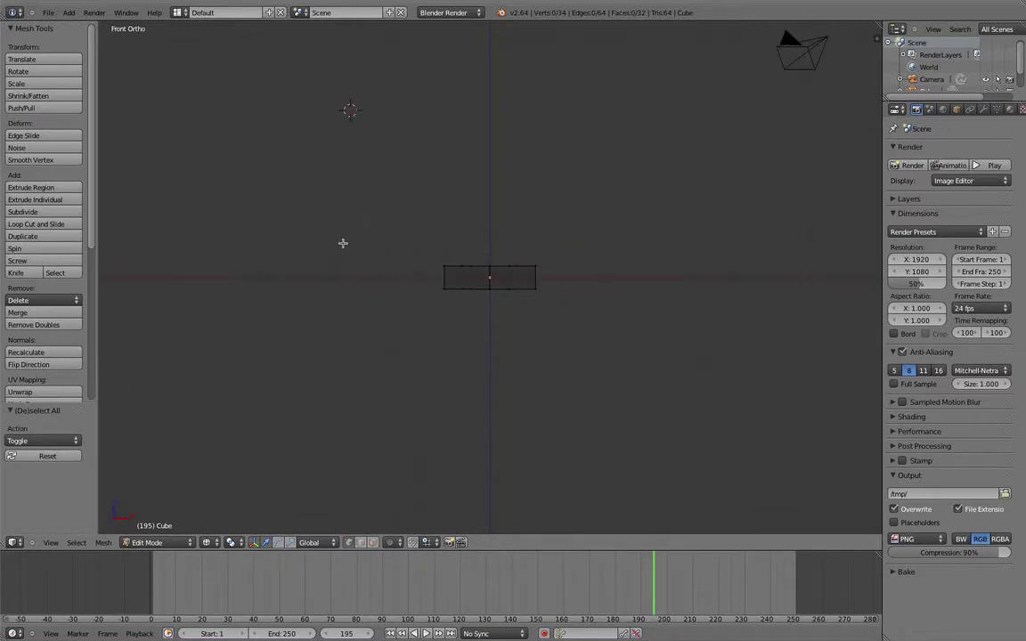
key(b)
drag(360, 240, 580, 344)
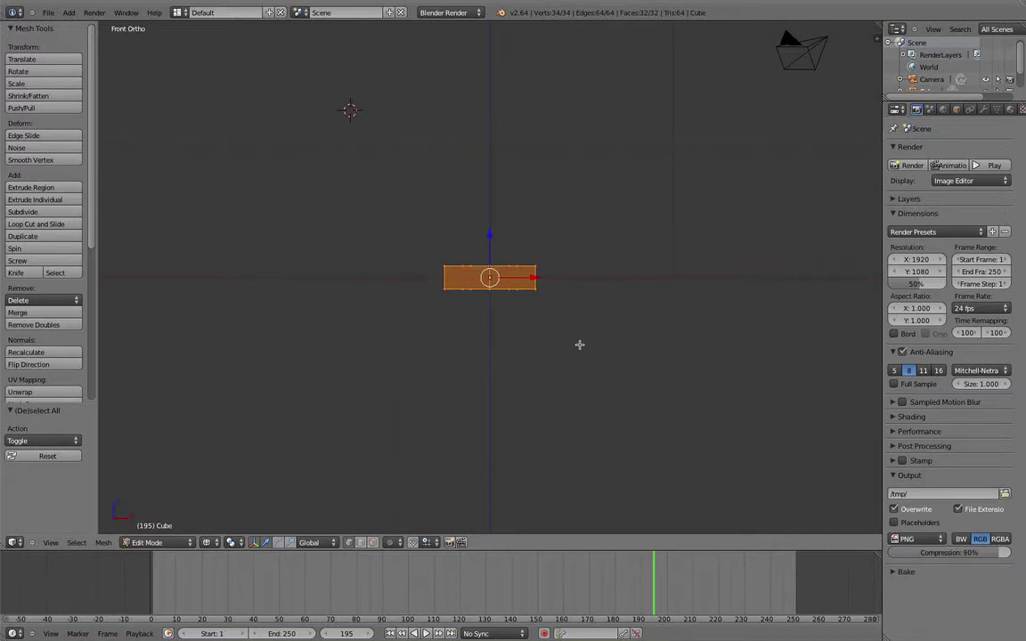
Duplicate the slab, move the copy straight down along Z well below the original, and clear the selection
key(shift+d)
right_click(578, 346)
scroll(575, 350, down, 1)
shift+middle_drag(567, 376, 559, 286)
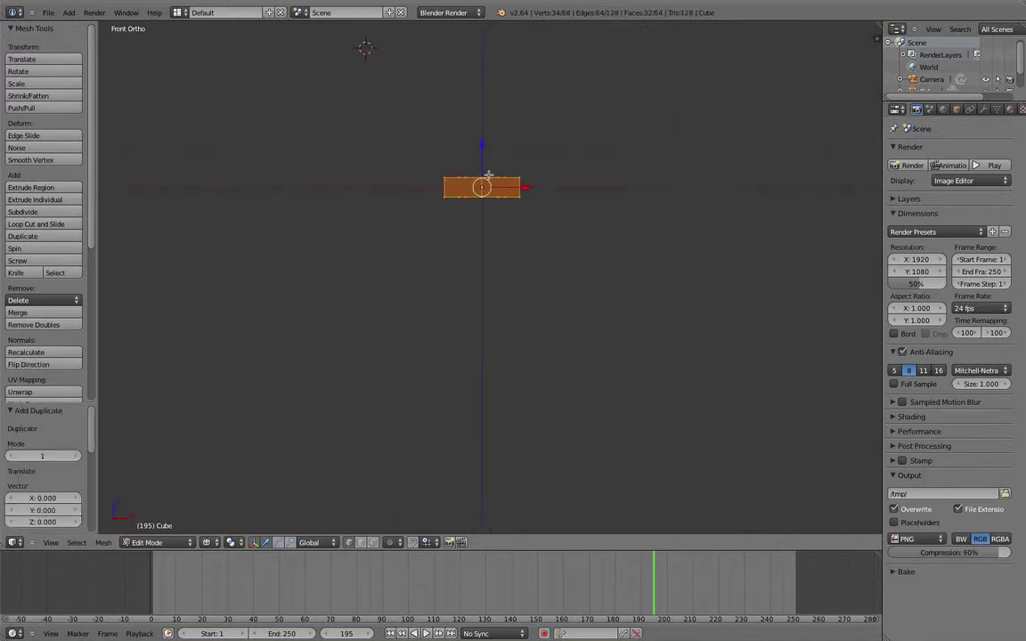
key(g)
key(z)
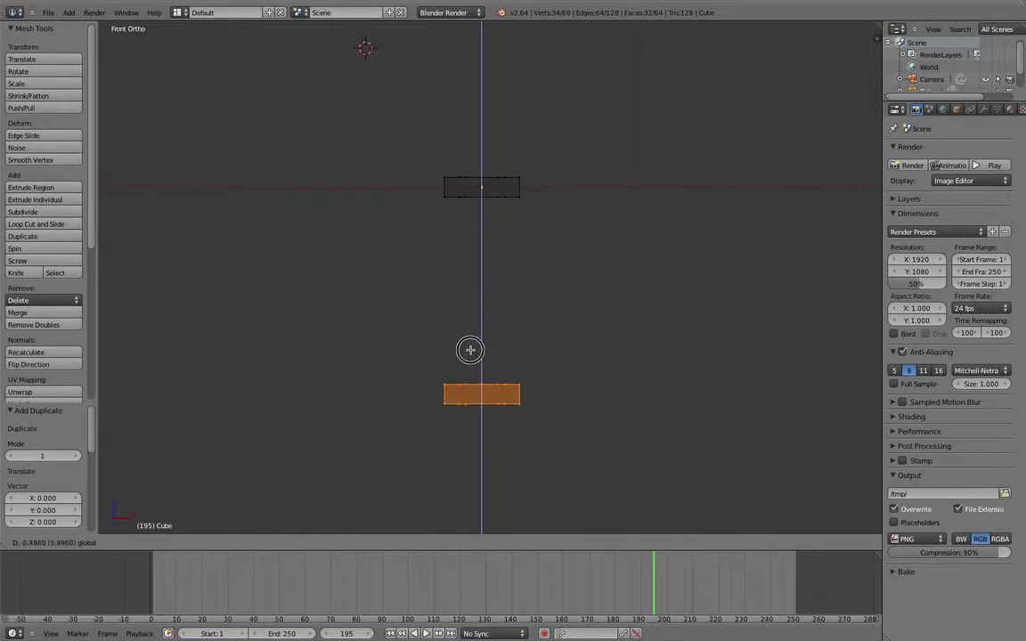
click(465, 440)
shift+middle_drag(469, 424, 520, 329)
key(a)
In solid shading and face select mode, delete the four rounded central faces on the lower slab's upper side
scroll(509, 325, up, 4)
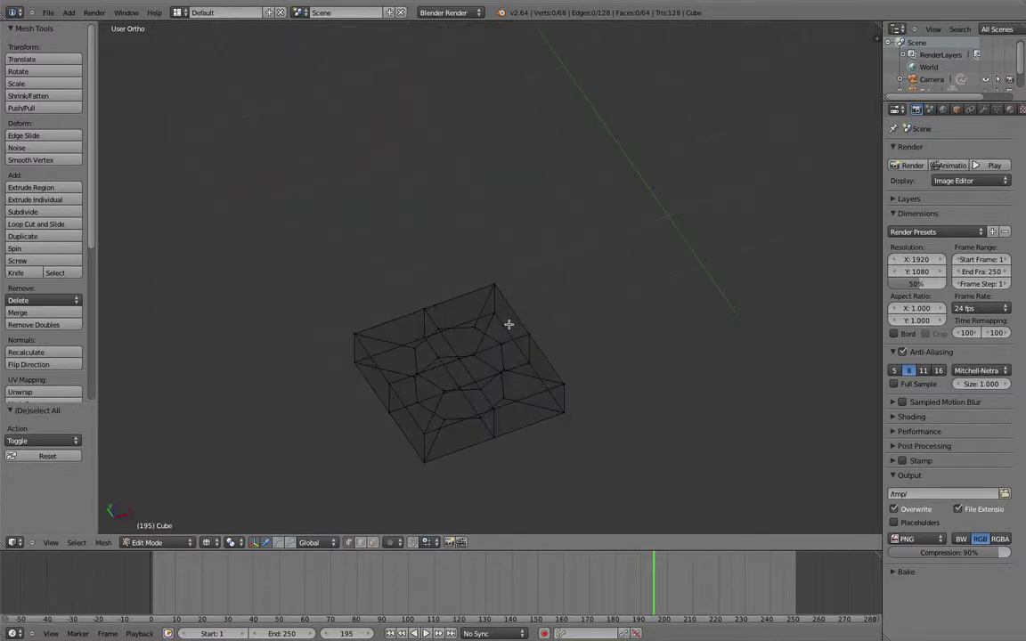
scroll(472, 367, down, 1)
mouse_move(472, 367)
middle_down()
mouse_move(506, 376)
mouse_move(483, 382)
middle_up()
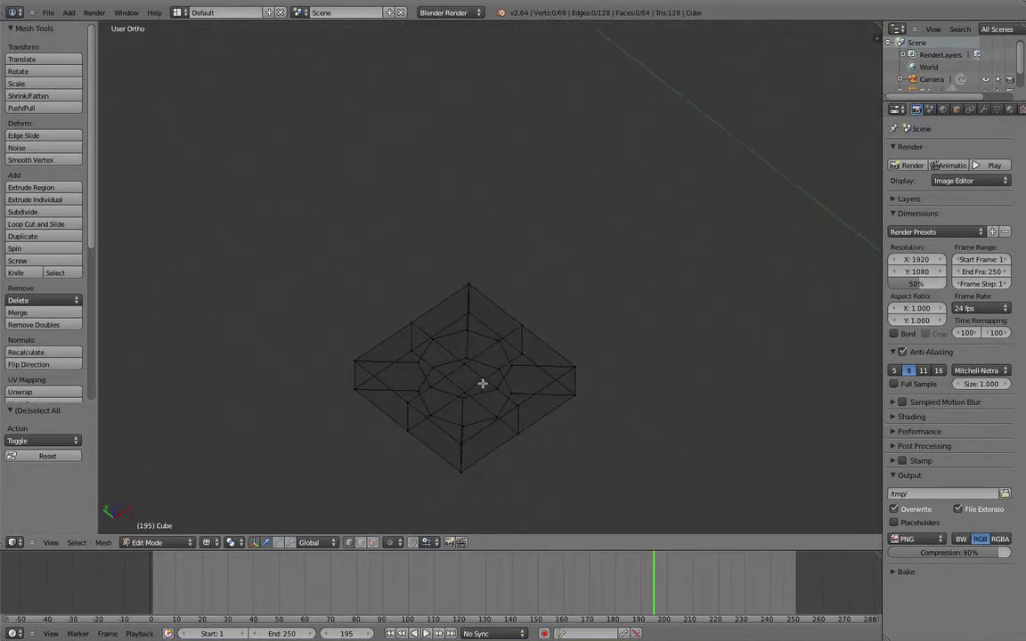
key(z)
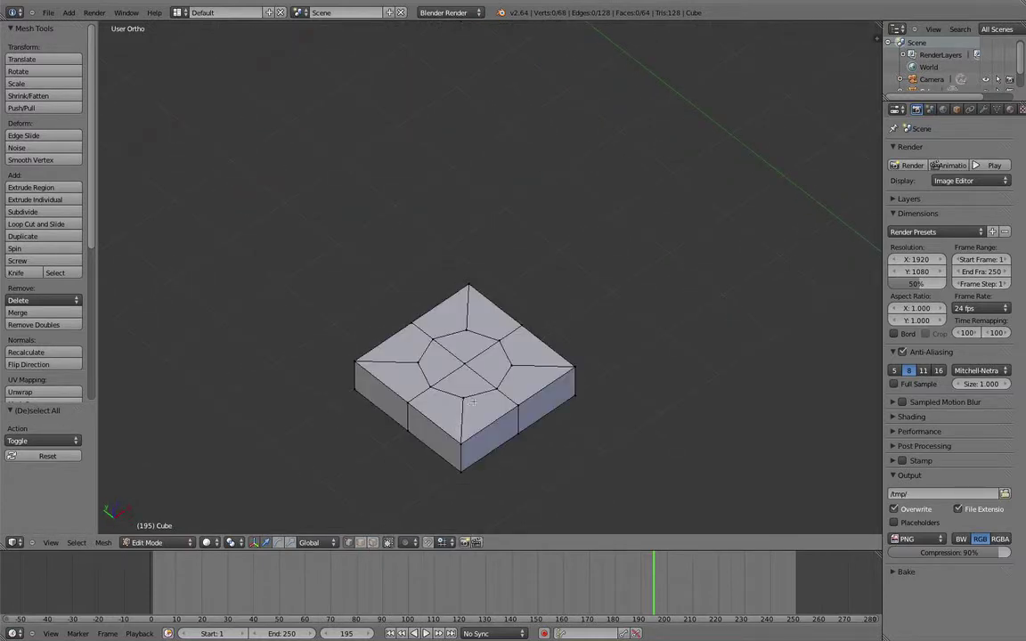
click(374, 543)
right_click(476, 347)
shift+right_click(456, 362)
shift+right_click(467, 380)
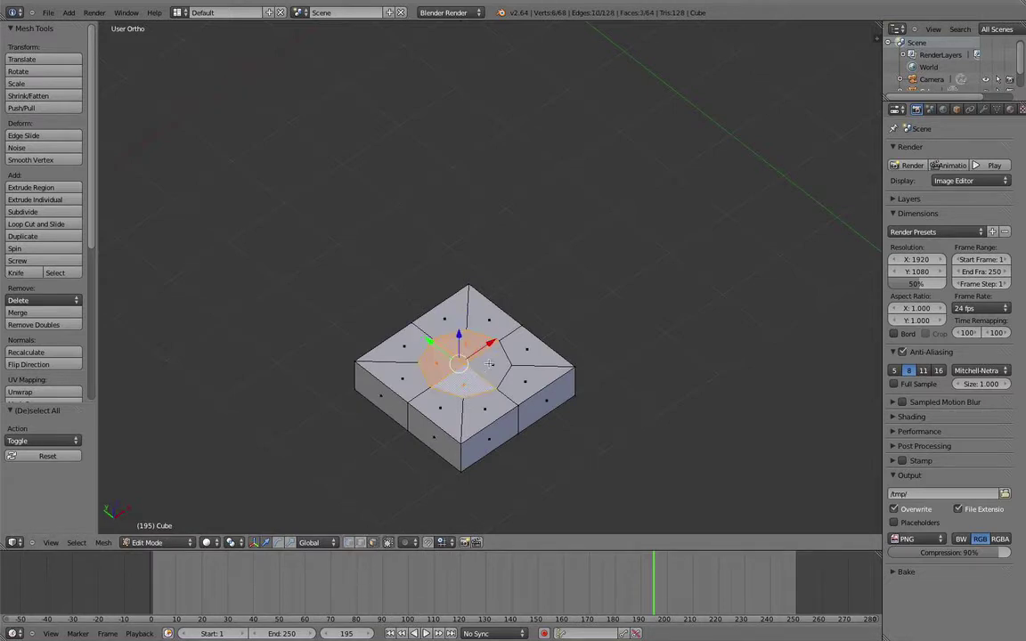
shift+right_click(487, 364)
key(x)
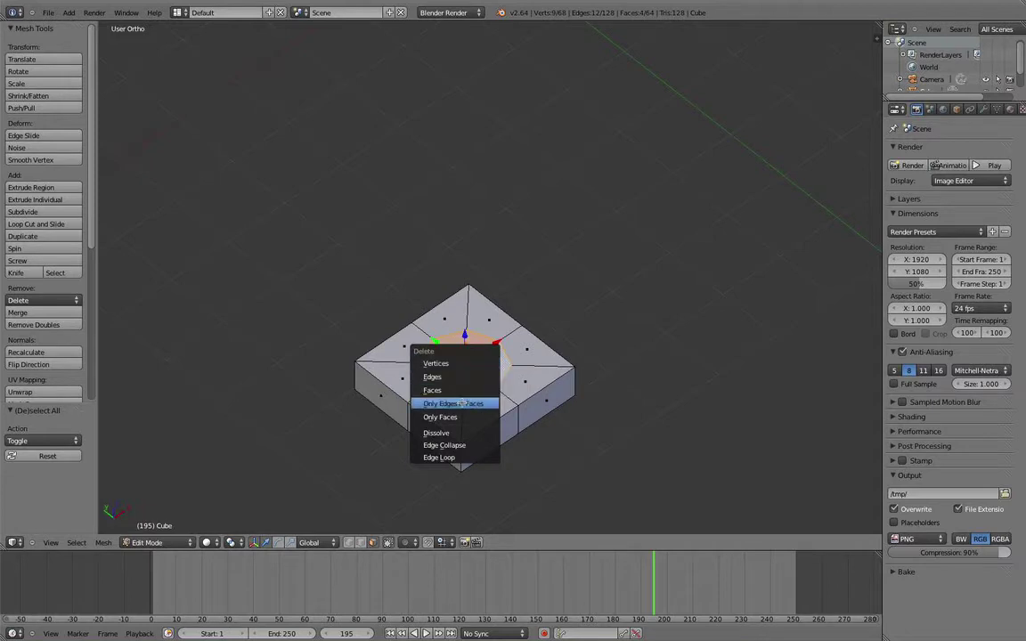
click(465, 390)
Delete the four rounded central faces on the underside of the upper slab
middle_drag(452, 471, 474, 373)
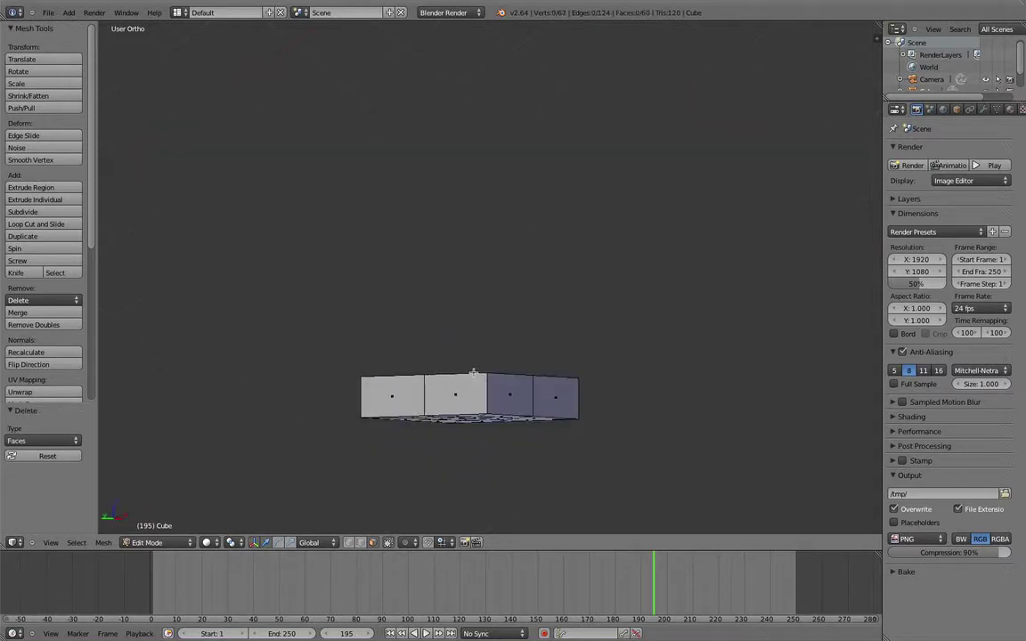
shift+middle_drag(483, 178, 487, 340)
right_click(449, 303)
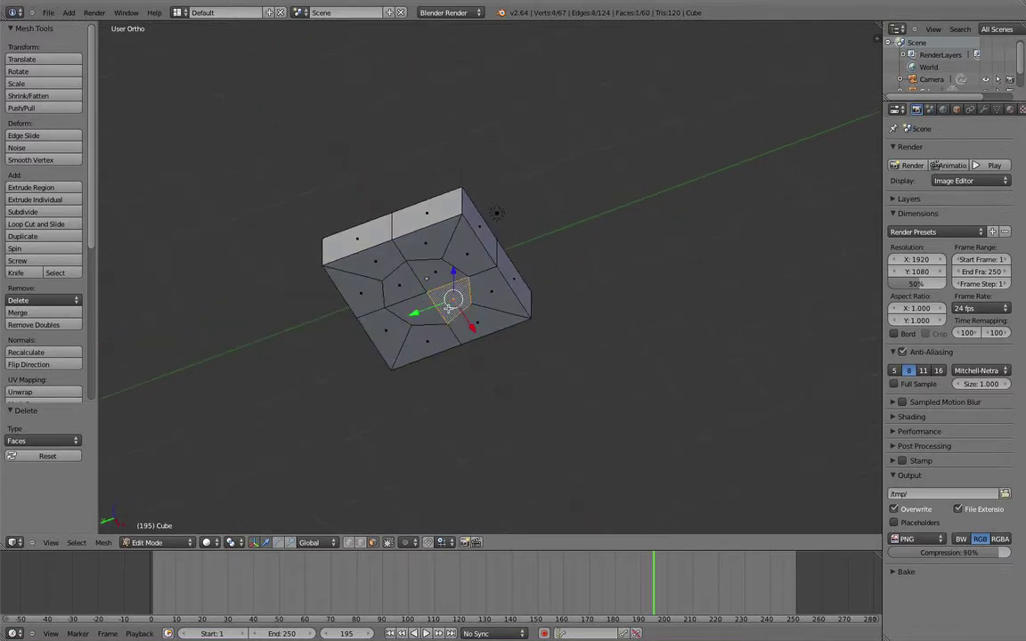
shift+right_click(416, 310)
shift+right_click(409, 281)
key(x)
click(432, 279)
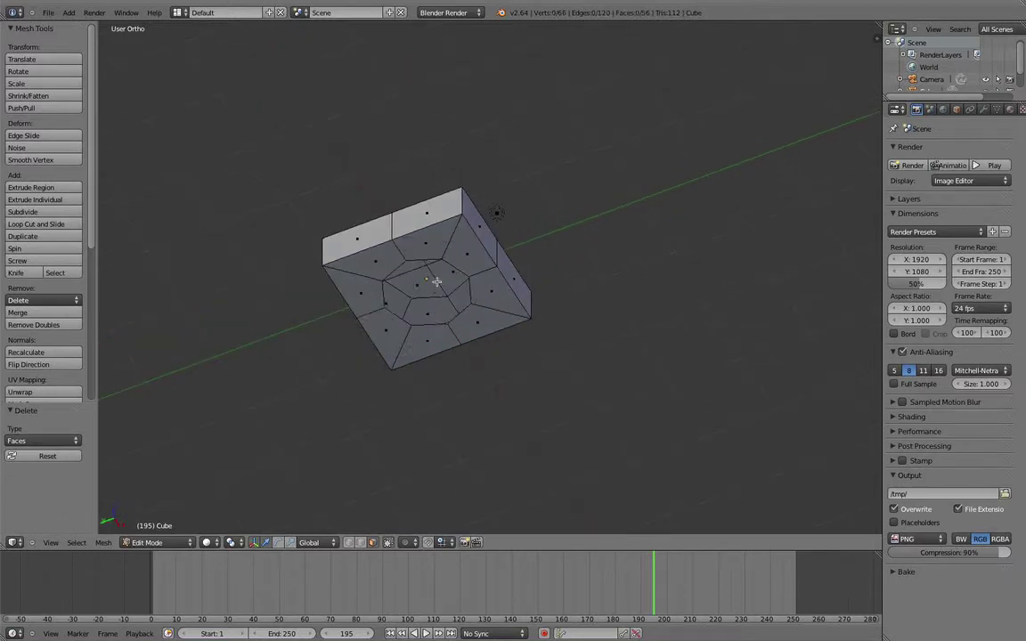
scroll(445, 282, down, 5)
middle_drag(469, 285, 387, 243)
scroll(465, 348, up, 4)
scroll(468, 272, down, 2)
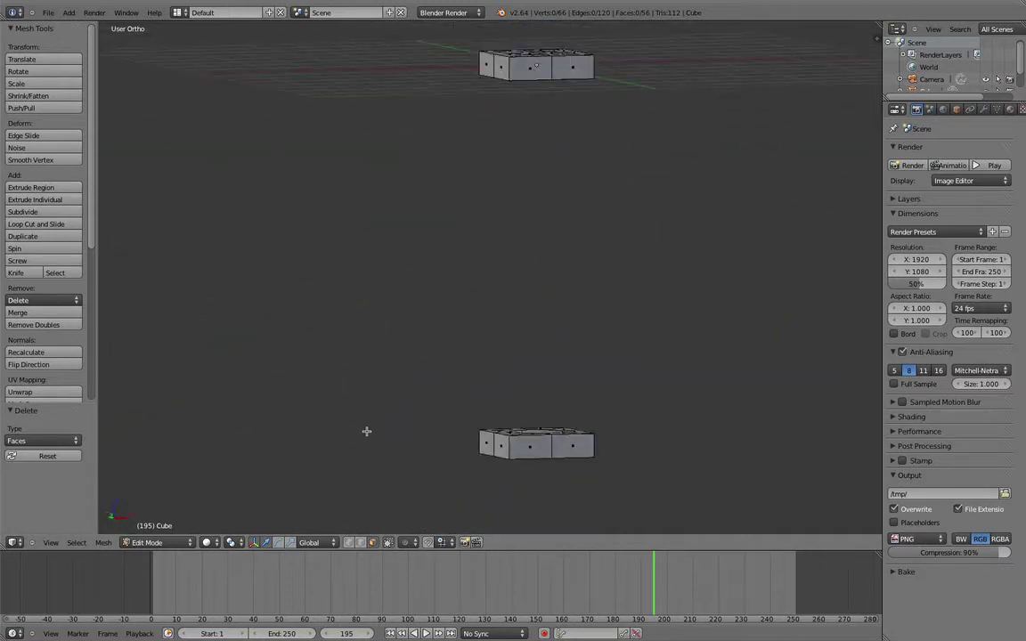
In edge select mode, bridge the edge loops of the two slabs' facing circular openings into a shaft, and clear the selection
click(359, 543)
middle_drag(414, 378, 471, 294)
scroll(488, 374, up, 3)
alt+shift+right_click(481, 213)
key(w)
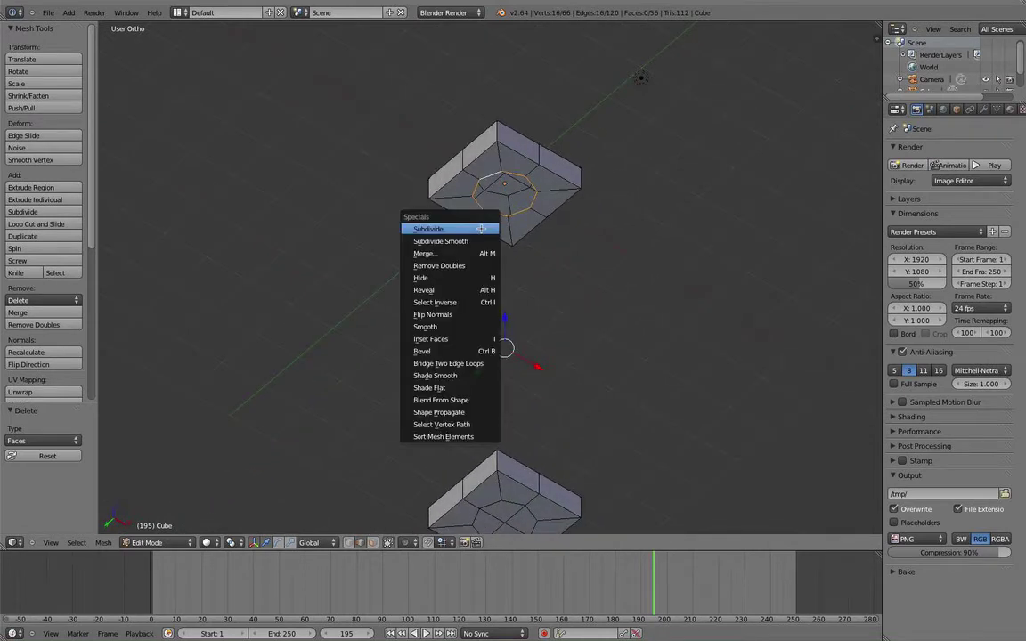
click(469, 363)
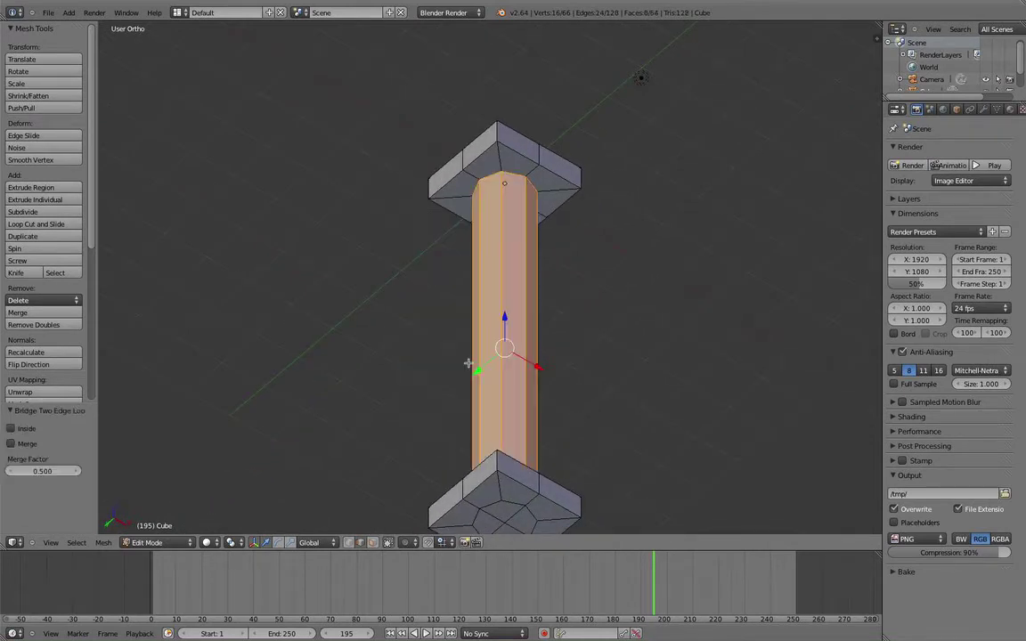
middle_drag(541, 248, 509, 318)
key(a)
Extrude the four rounded central faces on the upper slab's top side upward by about 2.9 units, and clear the selection
scroll(547, 275, down, 6)
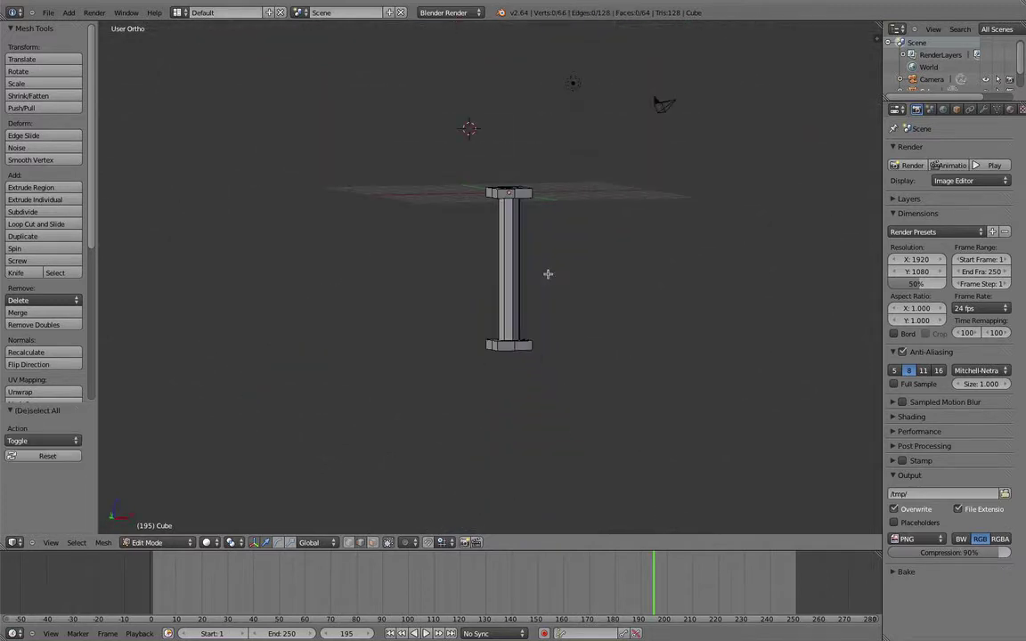
shift+middle_drag(547, 275, 534, 361)
scroll(534, 361, up, 1)
scroll(534, 360, up, 4)
middle_drag(524, 262, 534, 307)
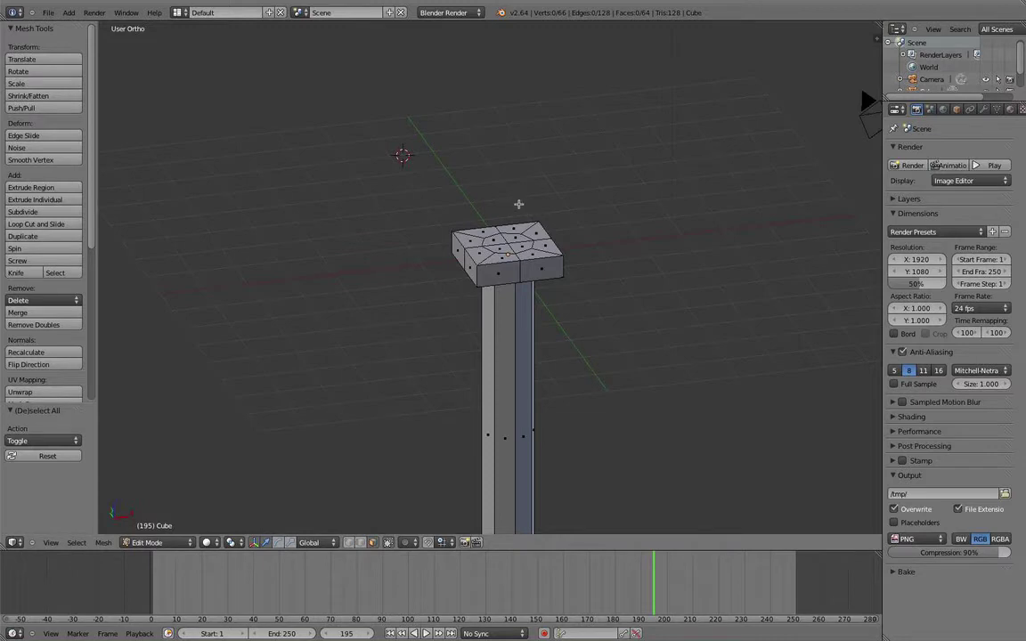
middle_drag(518, 204, 518, 229)
shift+right_click(499, 231)
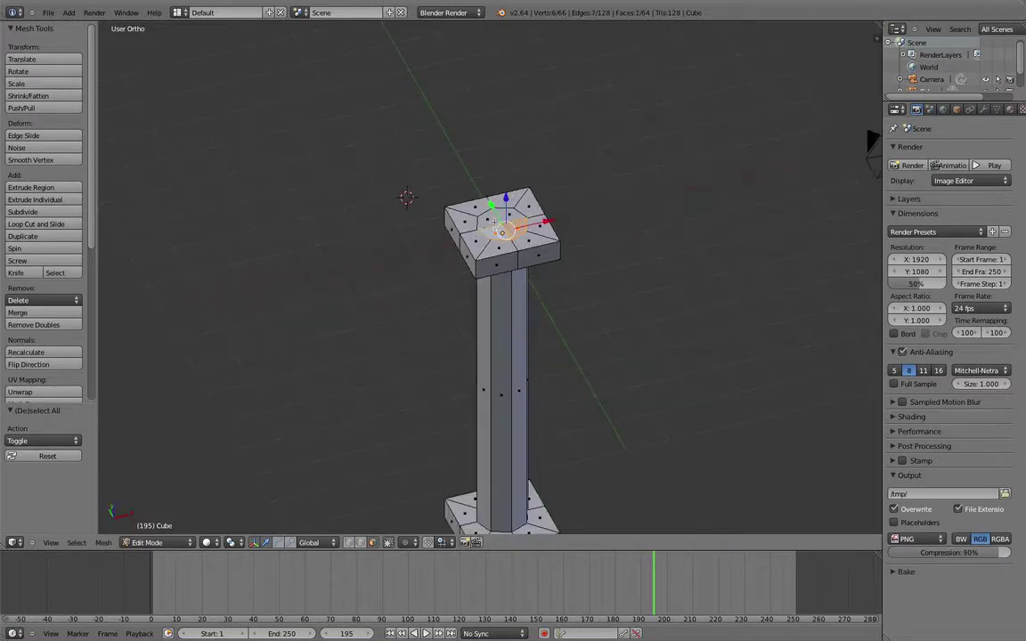
shift+right_click(489, 220)
shift+right_click(511, 216)
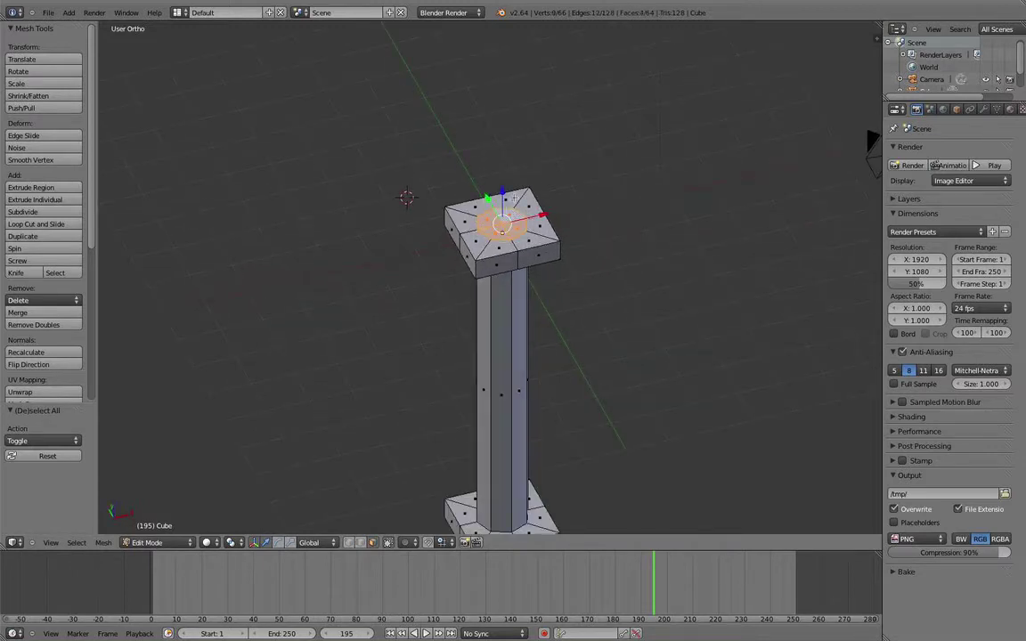
key(e)
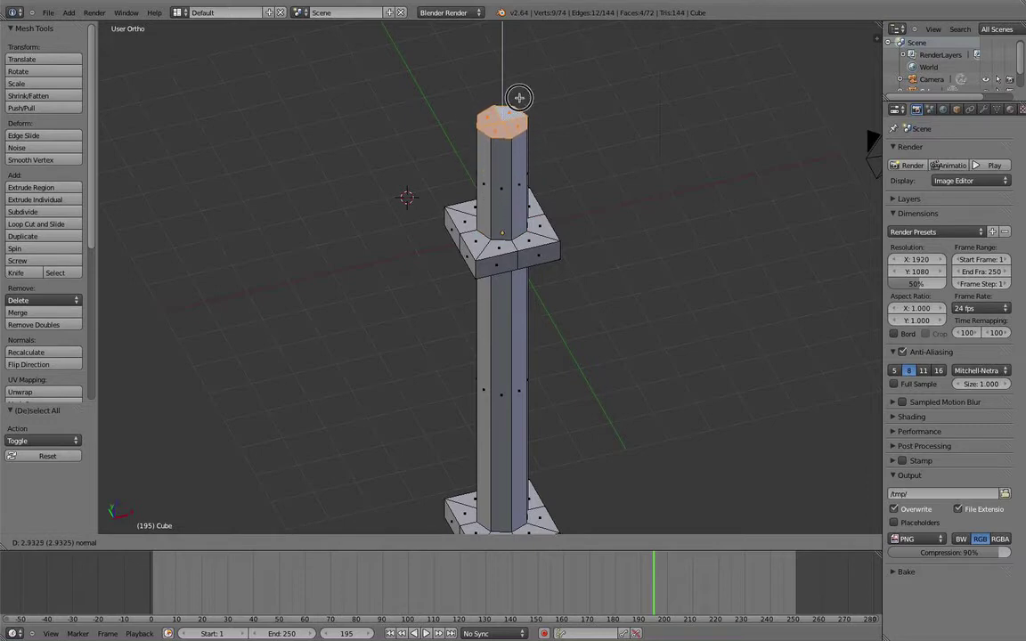
click(520, 99)
key(a)
Extrude the four rounded central faces on the lower slab's underside straight down as a shaft section, and clear the selection
scroll(512, 301, down, 1)
middle_drag(512, 301, 497, 84)
scroll(493, 385, up, 3)
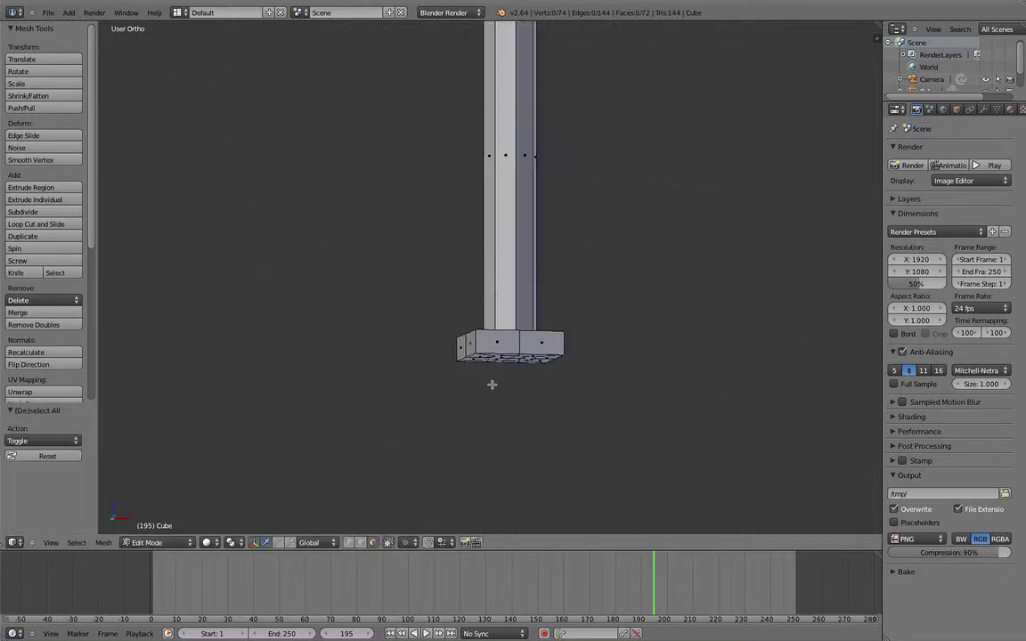
middle_drag(492, 391, 495, 365)
shift+right_click(495, 365)
shift+right_click(513, 377)
shift+right_click(517, 363)
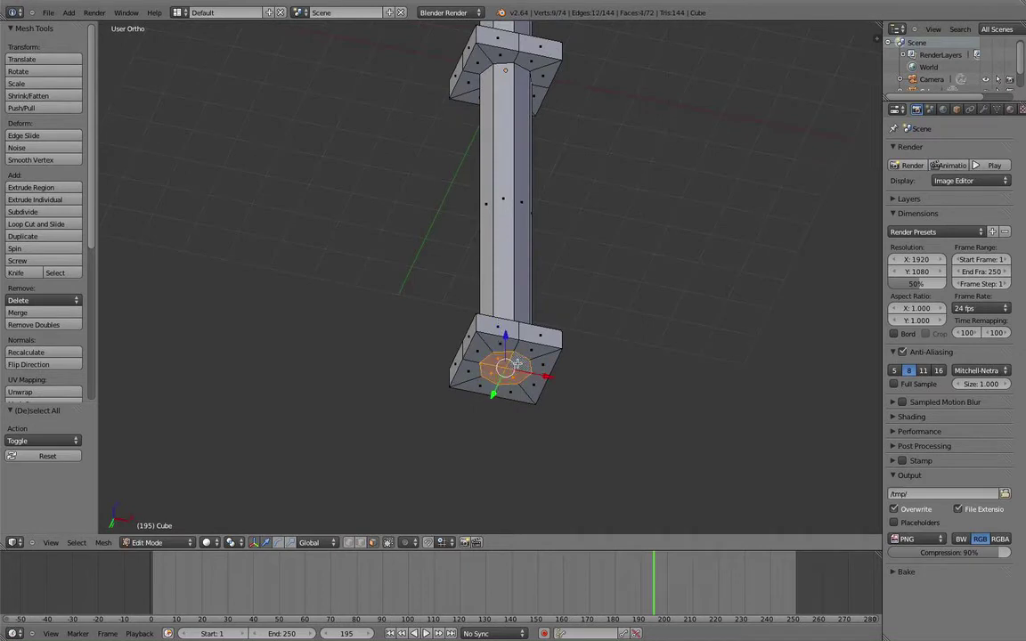
key(e)
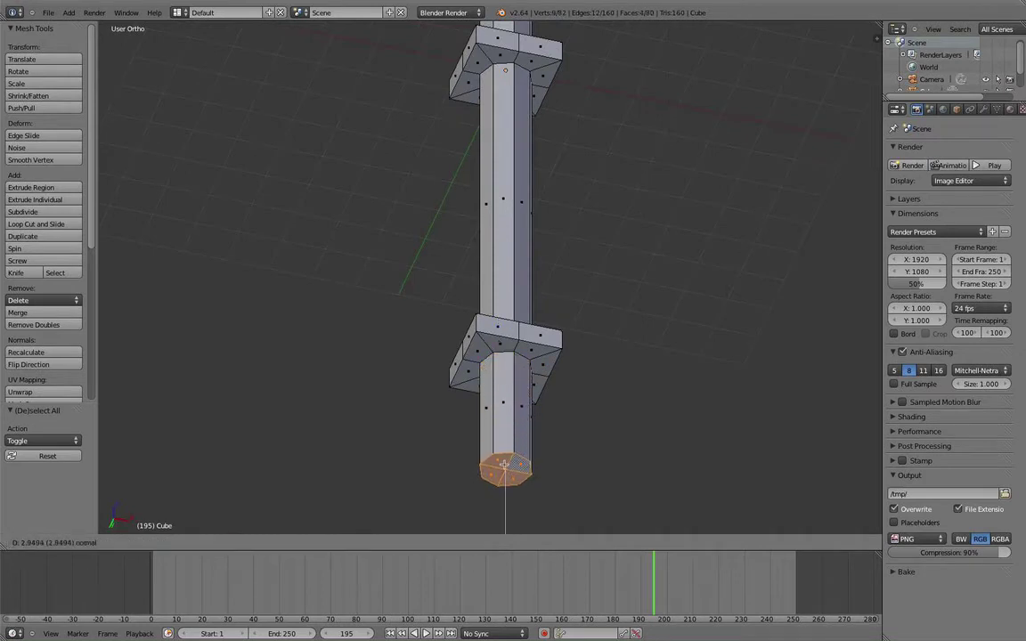
click(504, 481)
key(a)
Select the four faces capping the upper extrusion
middle_drag(504, 481, 419, 194)
scroll(552, 202, down, 4)
scroll(477, 179, up, 2)
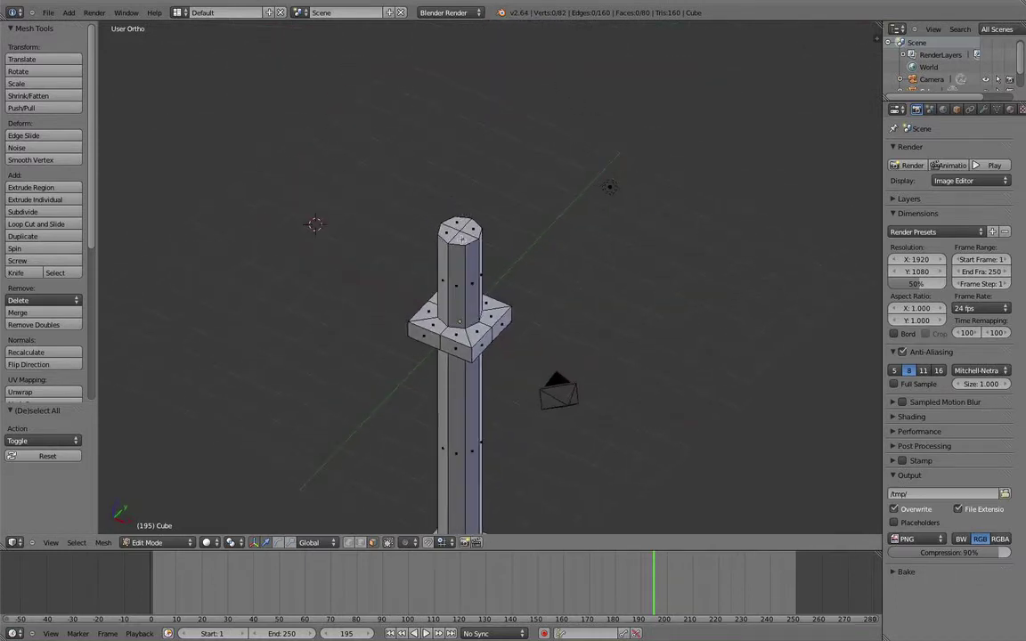
shift+right_click(451, 235)
shift+right_click(458, 224)
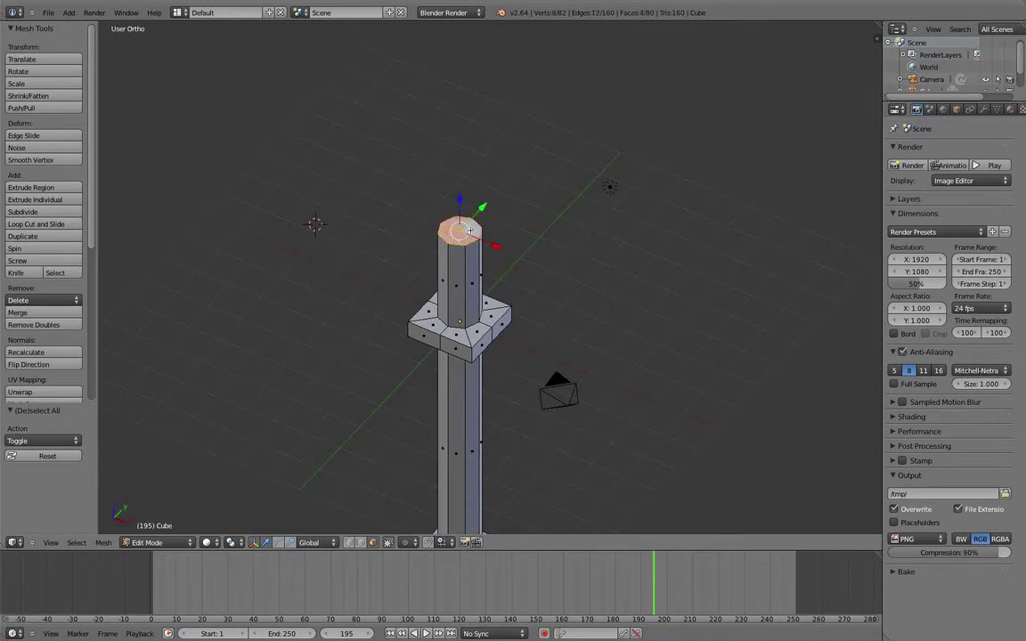
From the front view, add a loop cut around the upper extrusion and slide it down close above the upper slab
key(KP_1)
shift+middle_drag(479, 219, 412, 346)
scroll(426, 320, up, 3)
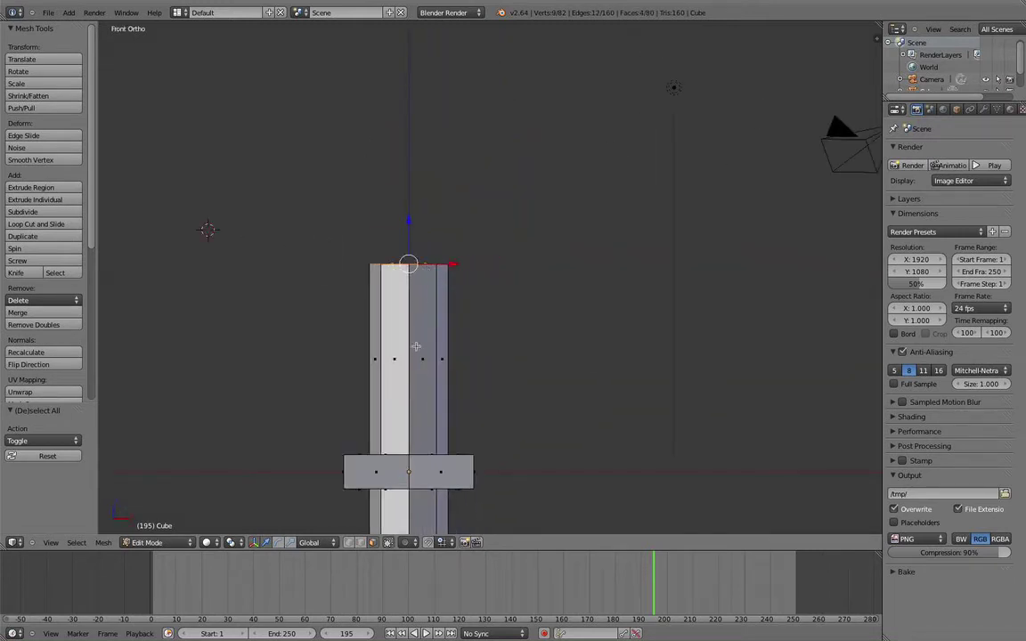
key(ctrl+r)
click(454, 366)
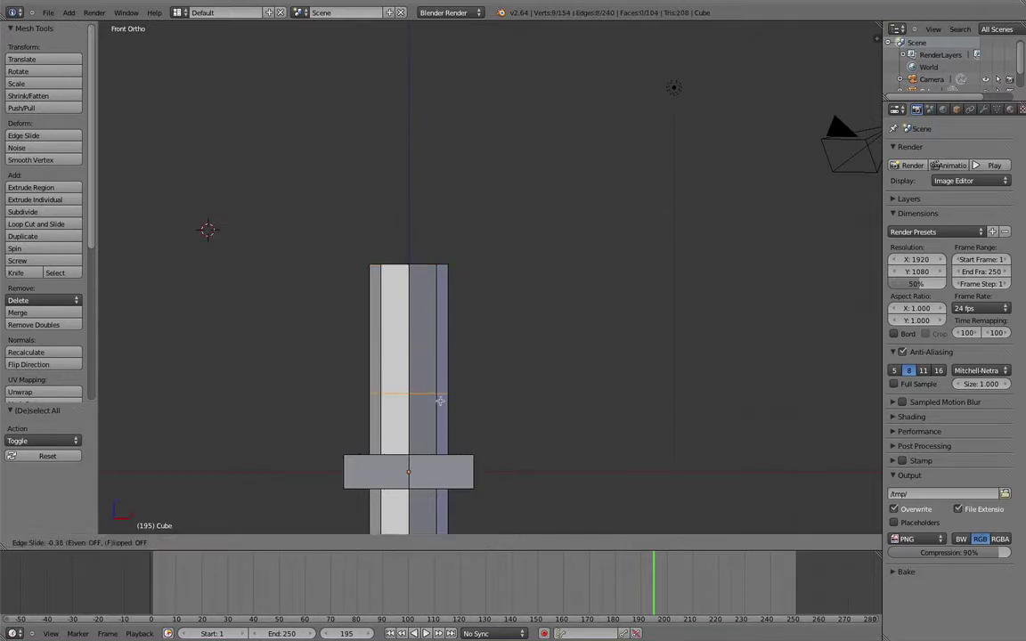
click(432, 424)
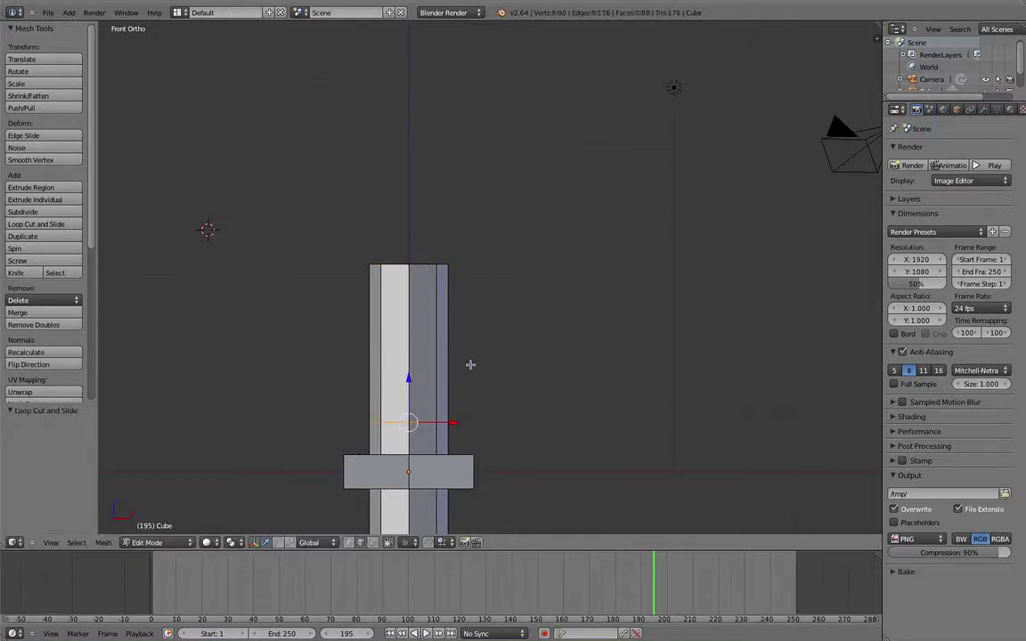
Add eight evenly spaced loop cuts to the upper extrusion above the existing cut, and clear the selection
key(ctrl+r)
scroll(435, 339, up, 8)
click(434, 340)
right_click(434, 340)
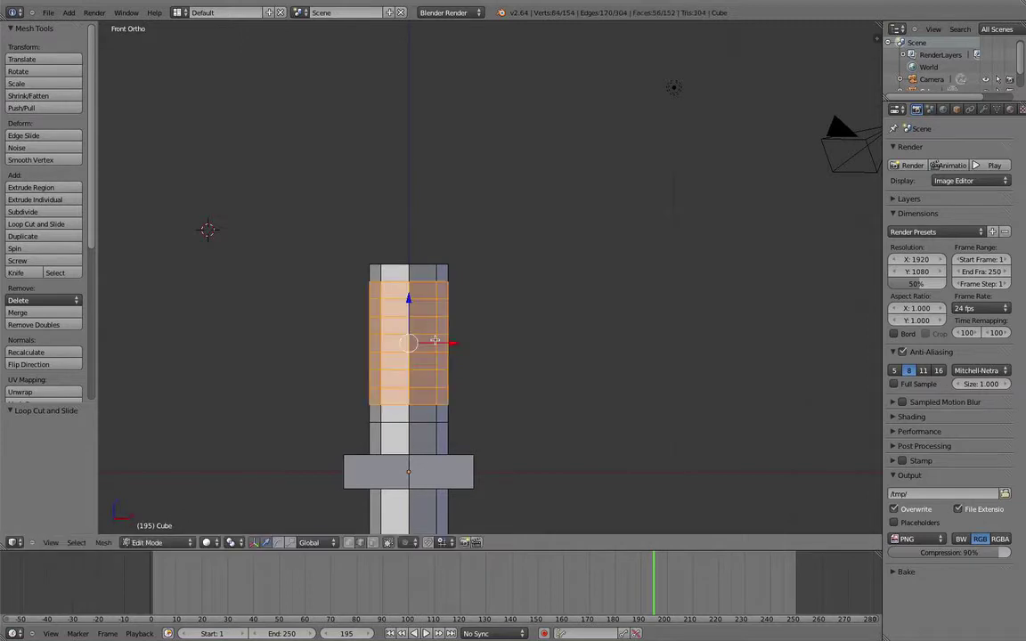
key(a)
In vertex select mode and wireframe shading, box-select all the vertices at the very top of the upper extrusion
click(349, 542)
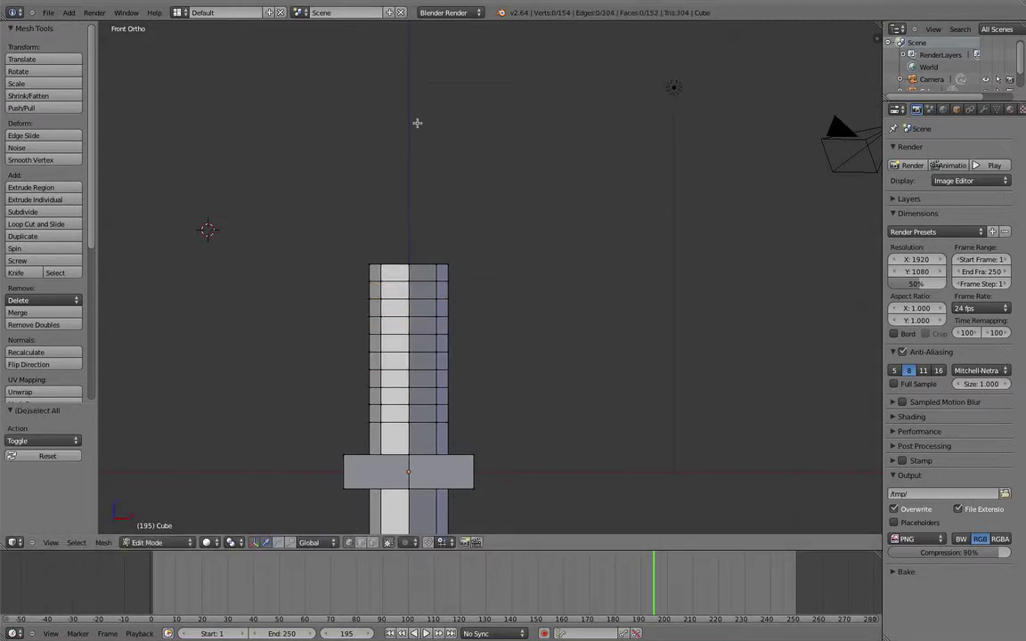
key(b)
drag(335, 195, 479, 272)
key(z)
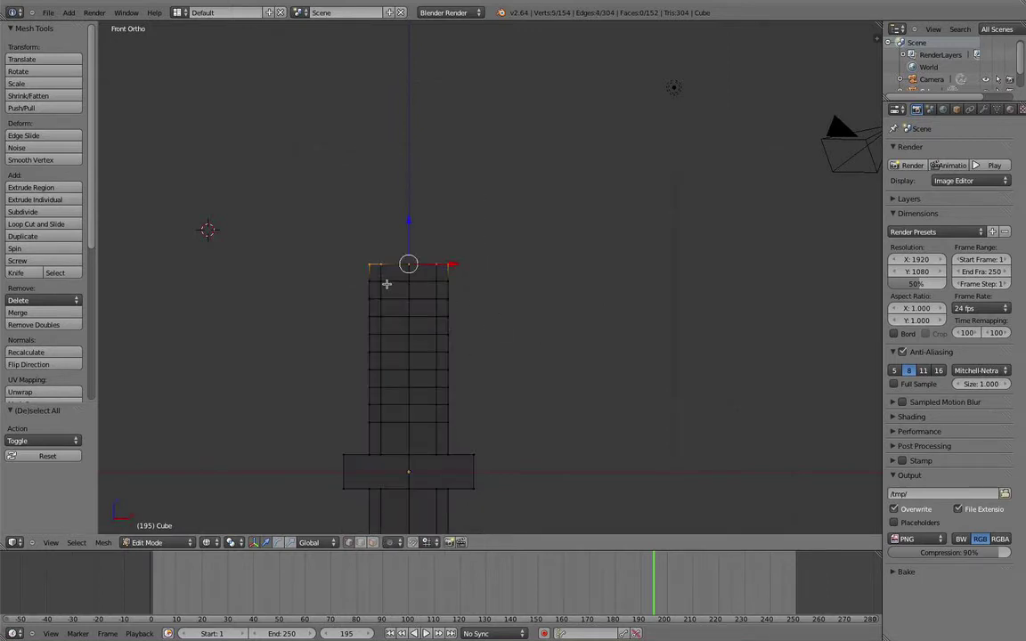
key(b)
drag(329, 233, 517, 266)
Enable proportional editing and rotate the top vertices about 157.5° around Z with a proportional size of 2.59 to twist the upper extrusion
click(389, 543)
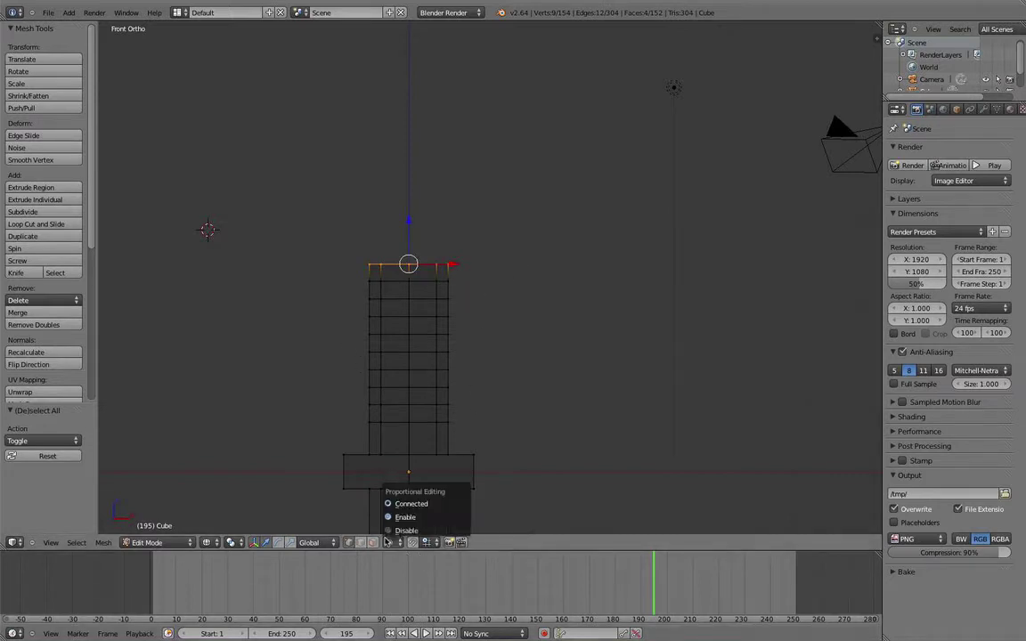
click(405, 518)
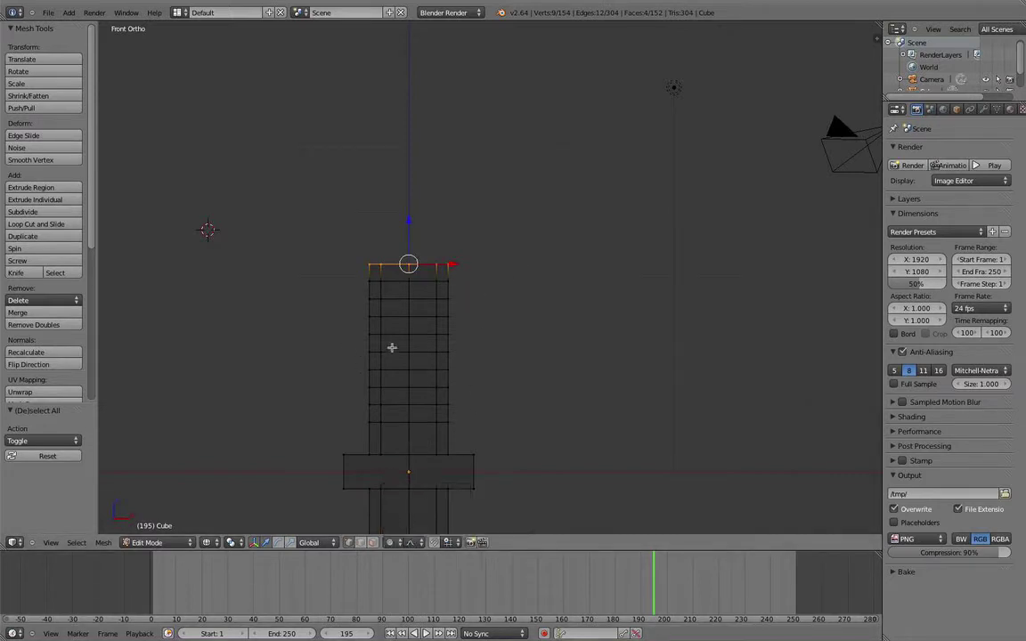
key(r)
key(x)
key(z)
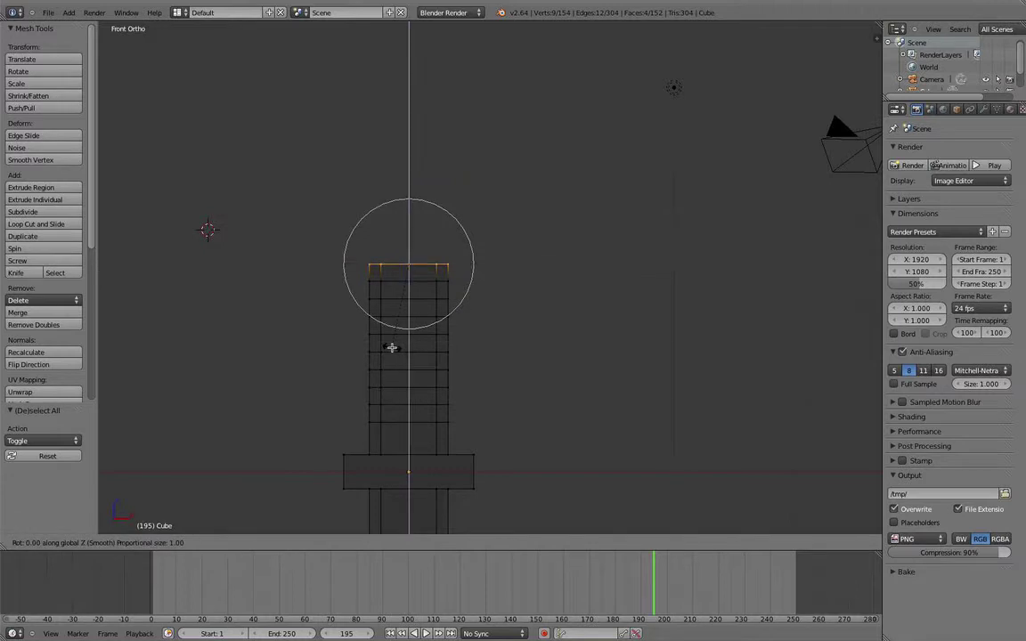
scroll(309, 319, up, 4)
scroll(308, 316, down, 9)
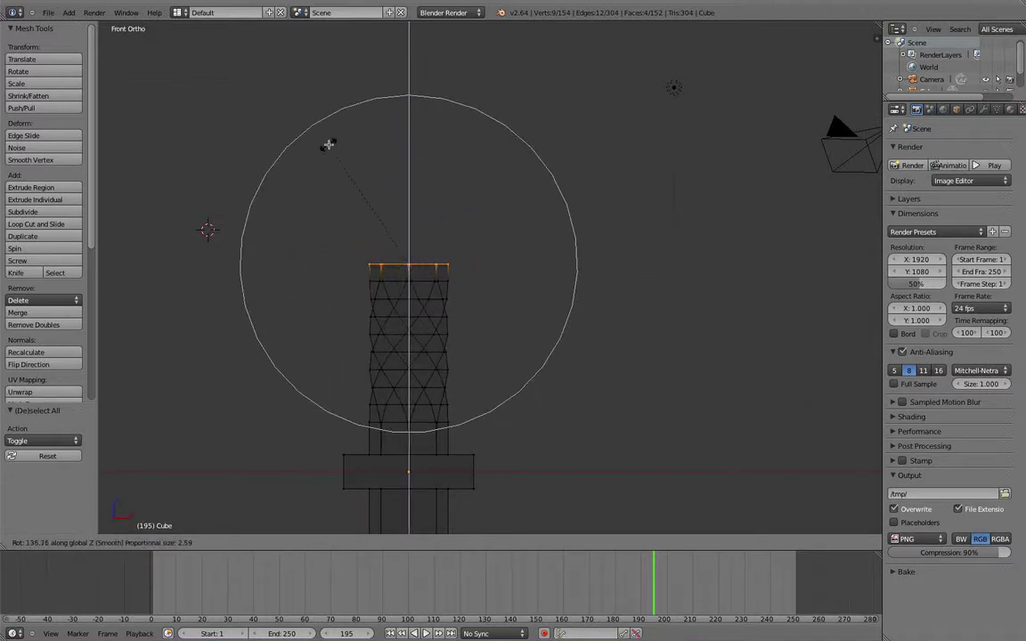
click(380, 135)
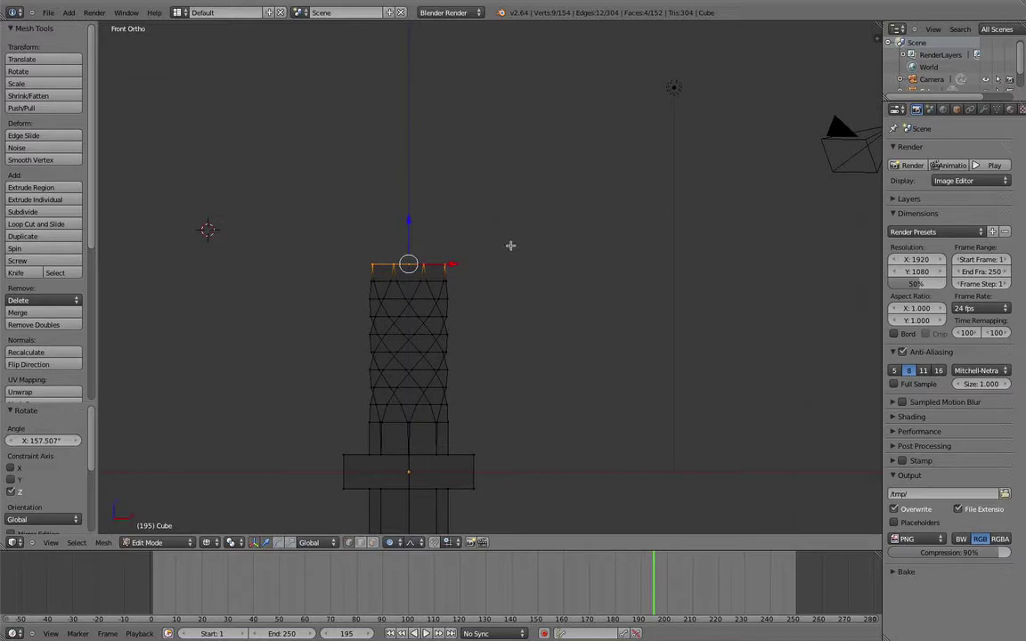
Scale the top vertices to about 0.2 to taper the twisted extrusion, and return to object mode in solid shading
key(s)
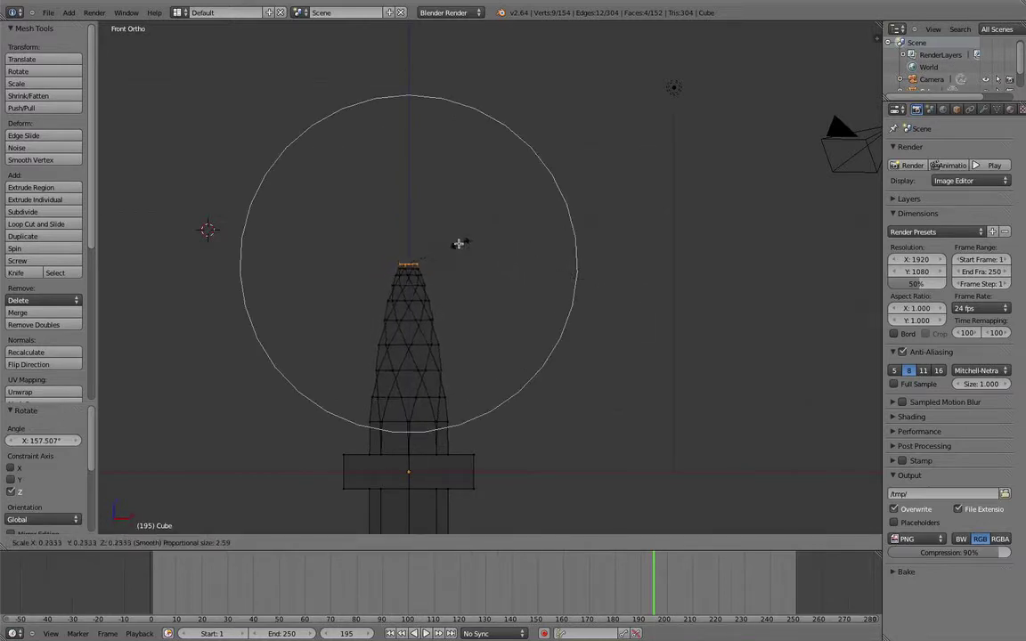
click(452, 243)
key(Tab)
scroll(488, 222, down, 1)
key(z)
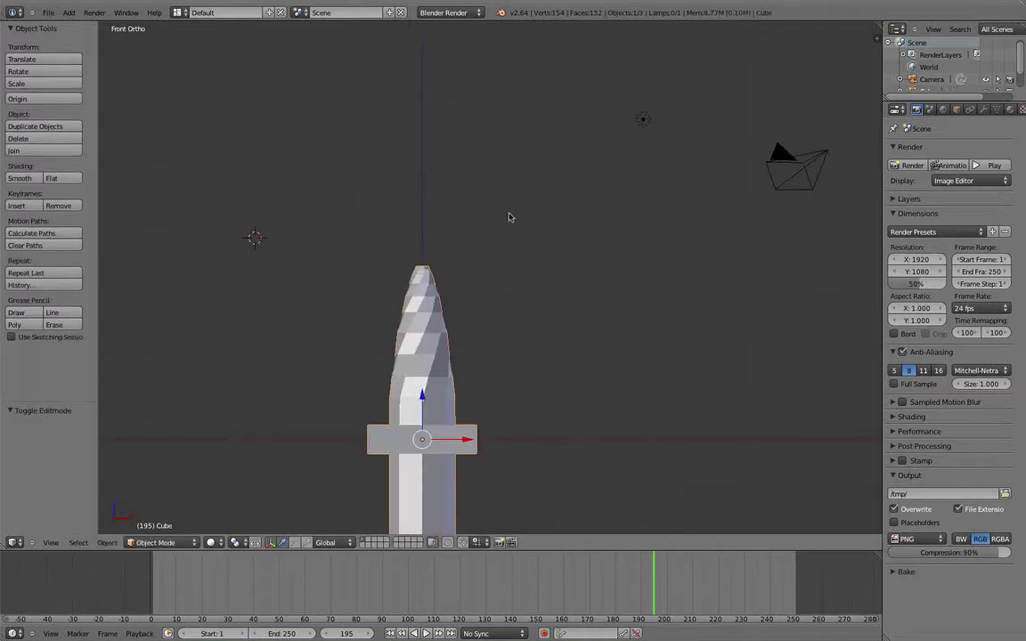
Inspect the twisted tip and the rest of the column from several angles, comparing object mode and edit mode
mouse_move(509, 218)
middle_down()
mouse_move(504, 241)
mouse_move(463, 253)
mouse_move(376, 257)
mouse_move(311, 229)
mouse_move(373, 202)
mouse_move(460, 261)
mouse_move(312, 340)
mouse_move(408, 347)
mouse_move(416, 306)
middle_up()
scroll(404, 346, up, 3)
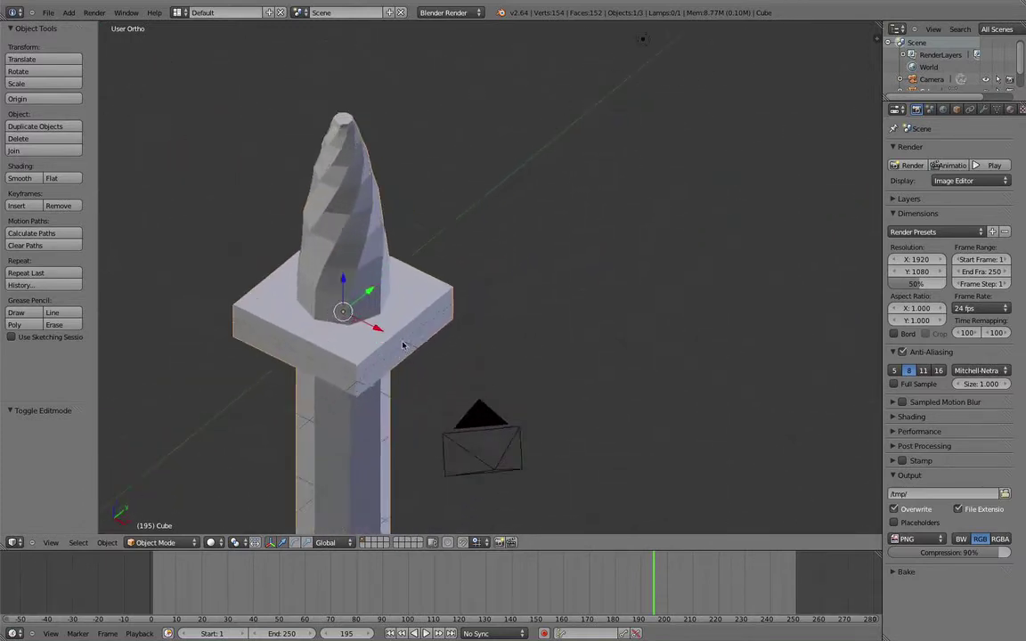
key(Tab)
key(Tab)
key(Tab)
key(Tab)
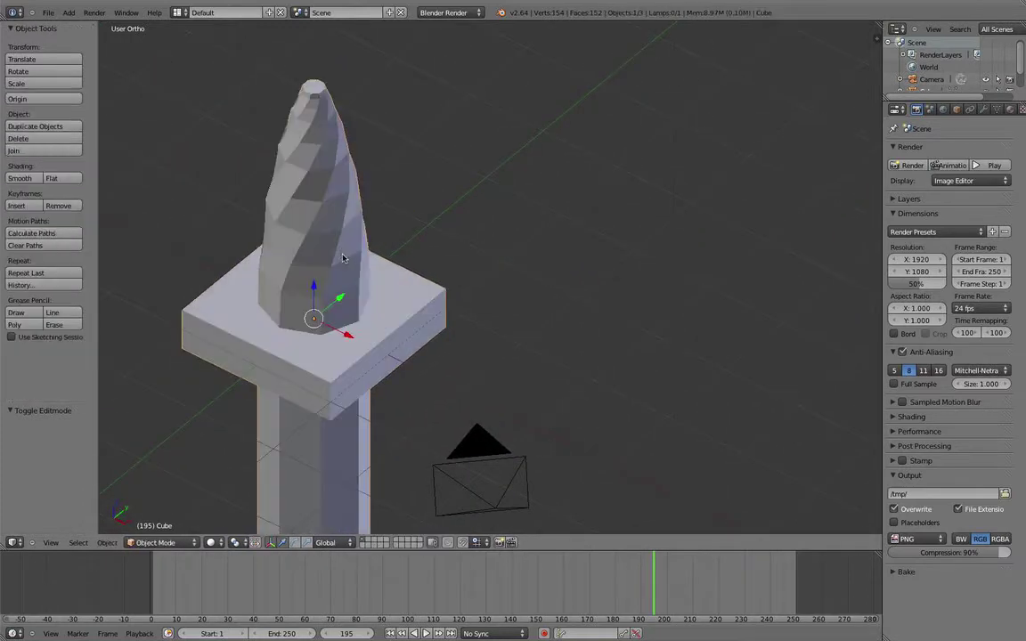
middle_drag(263, 242, 335, 147)
scroll(357, 155, down, 5)
scroll(335, 147, up, 3)
key(Tab)
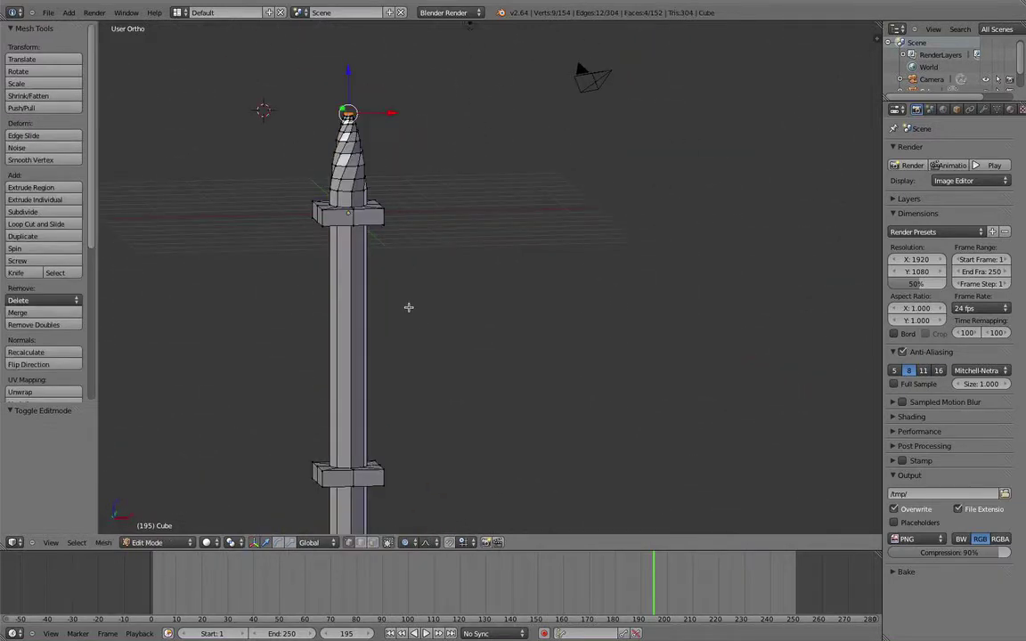
key(Tab)
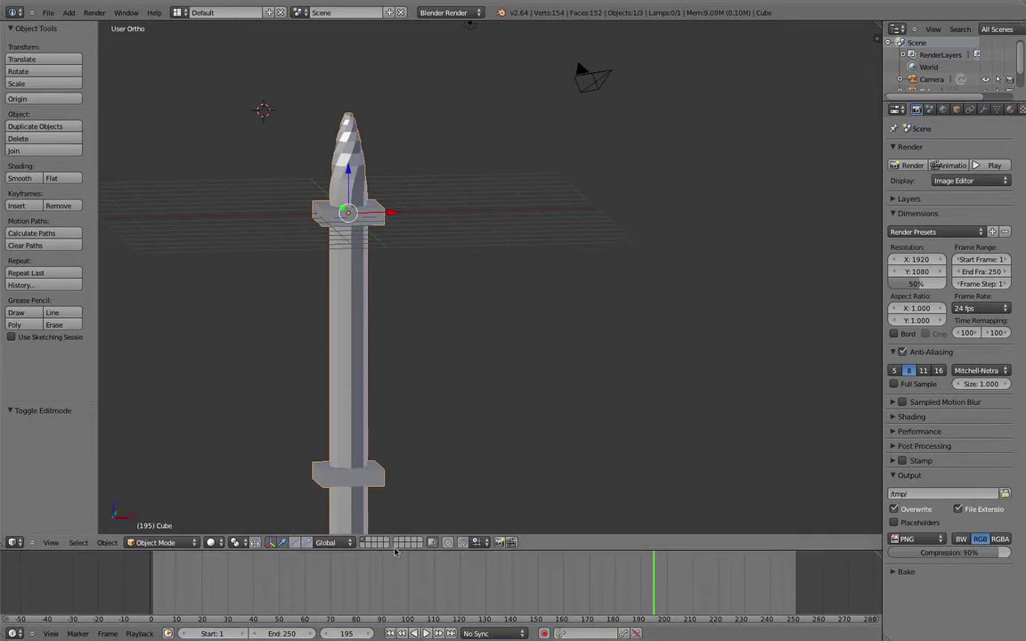
From the front view in wireframe face select mode, box-select the shaft faces between the slabs and those below the lower slab
key(Tab)
key(KP_1)
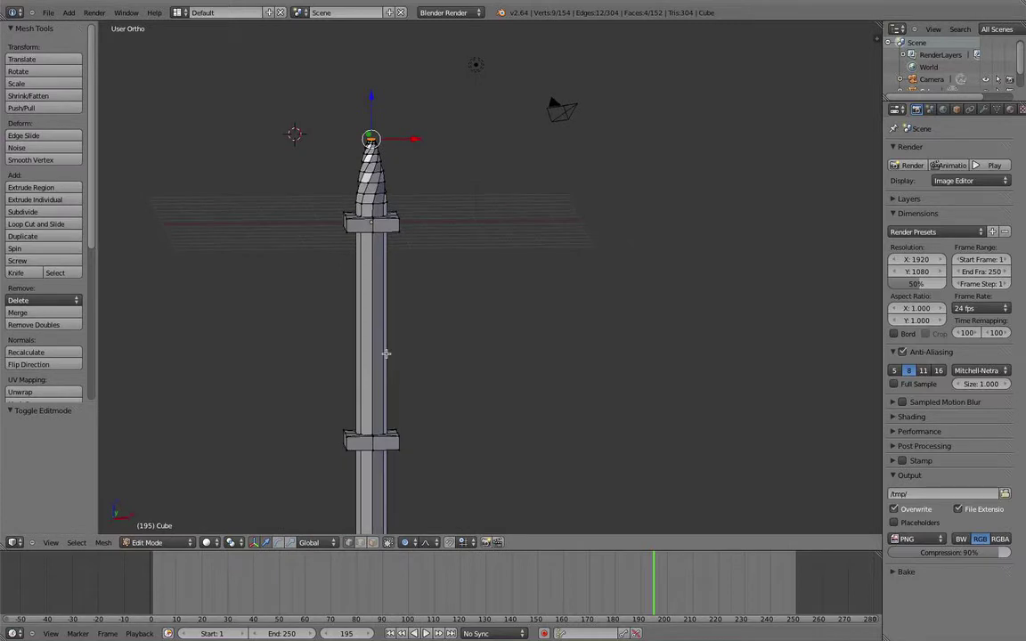
shift+middle_drag(414, 348, 433, 254)
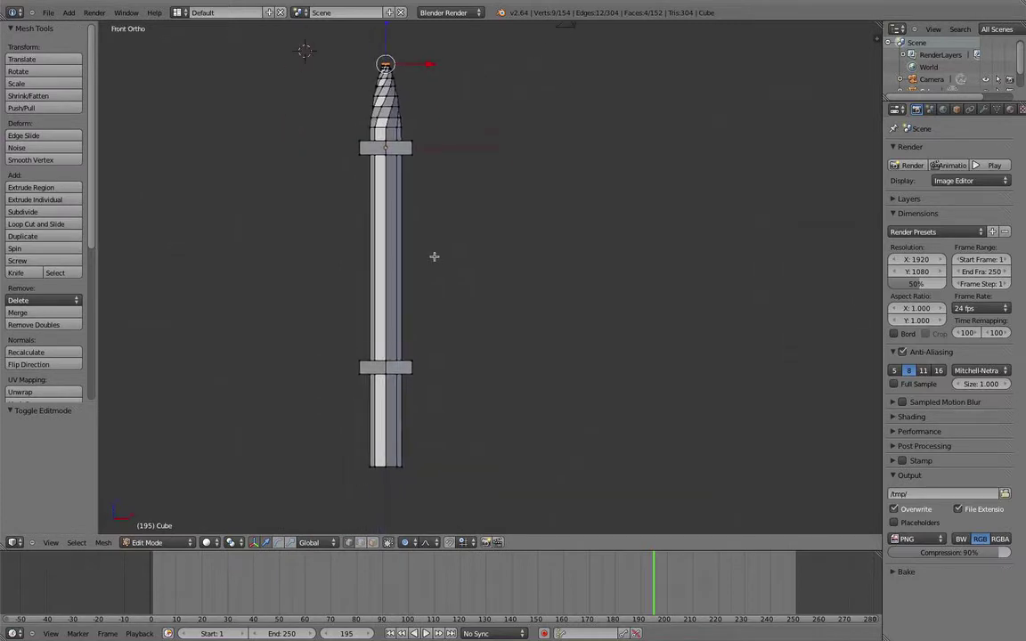
scroll(433, 254, up, 1)
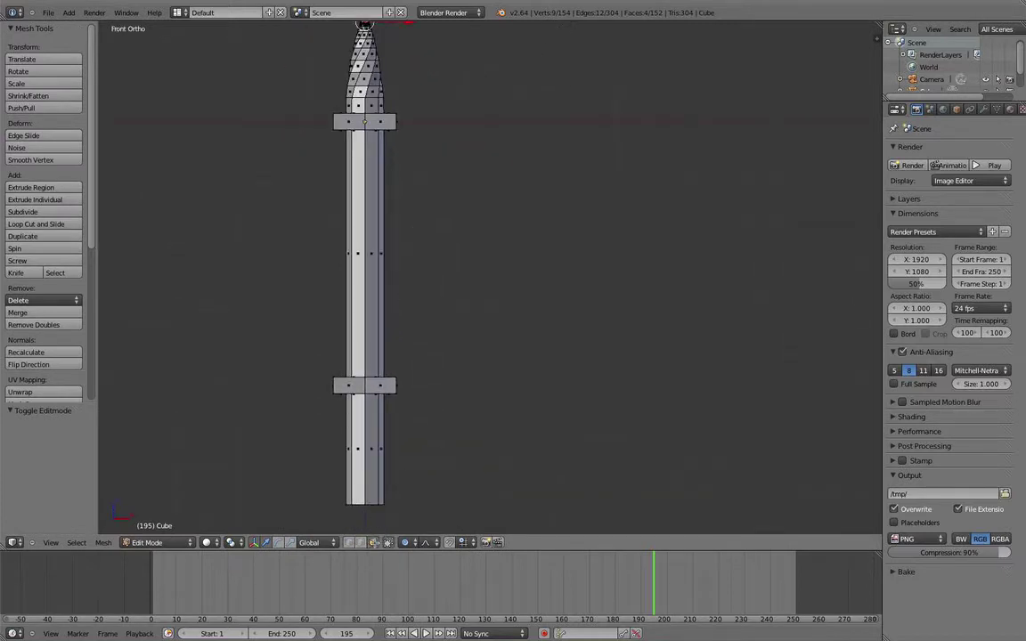
key(z)
key(b)
drag(304, 240, 490, 293)
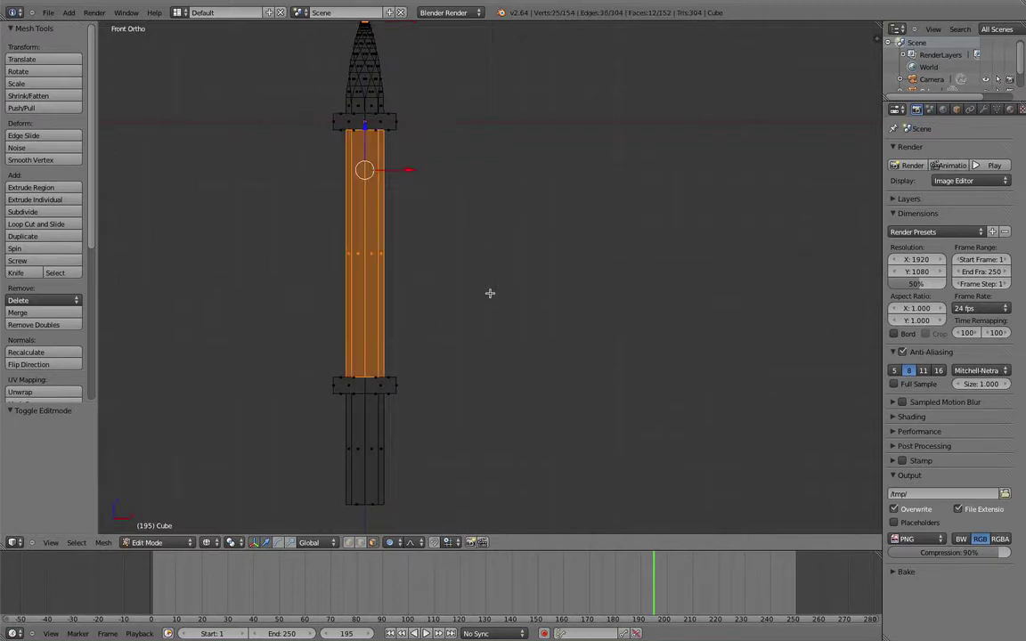
key(b)
drag(285, 417, 435, 479)
Scale the selected shaft faces to about 0.35 with Z locked and a proportional size of 0.15, then return to solid shading
key(s)
key(shift+z)
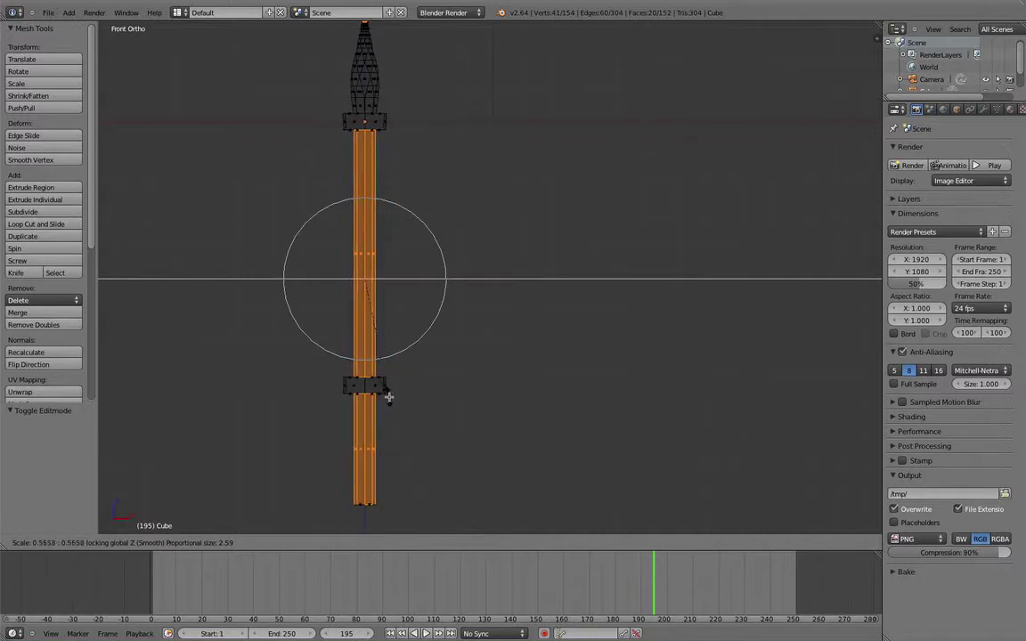
scroll(385, 394, up, 12)
scroll(386, 391, up, 8)
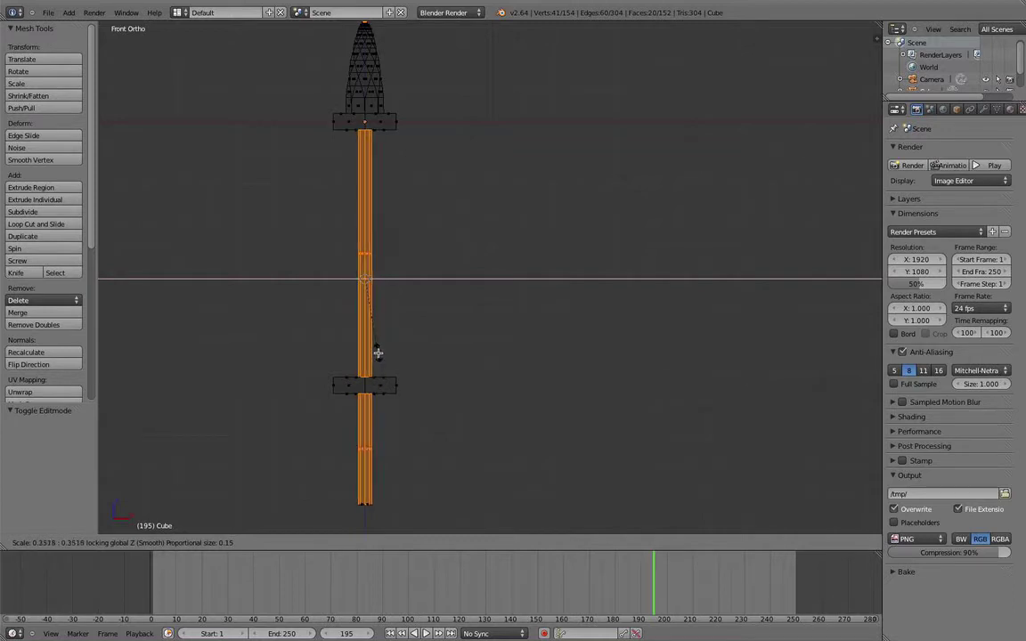
click(382, 347)
key(a)
scroll(448, 207, down, 3)
mouse_move(448, 206)
middle_down()
mouse_move(492, 231)
mouse_move(421, 213)
mouse_move(298, 230)
middle_up()
key(z)
scroll(436, 177, up, 4)
middle_drag(436, 177, 555, 240)
key(KP_1)
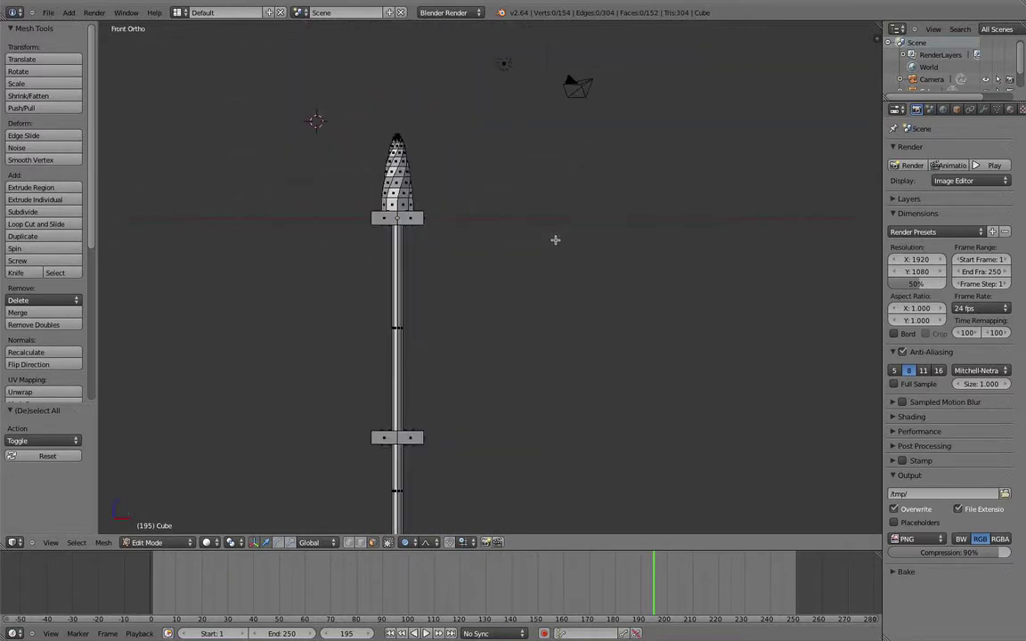
From the right view in wireframe, select and delete the upper slab's four outer faces on its two X ends
key(KP_3)
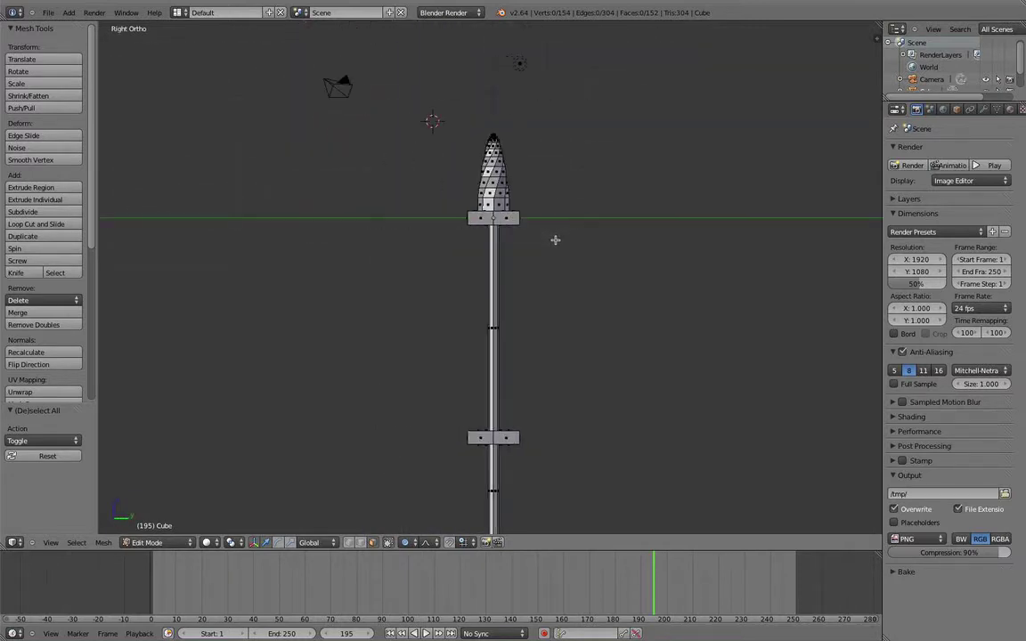
key(z)
scroll(553, 238, up, 4)
right_click(532, 156)
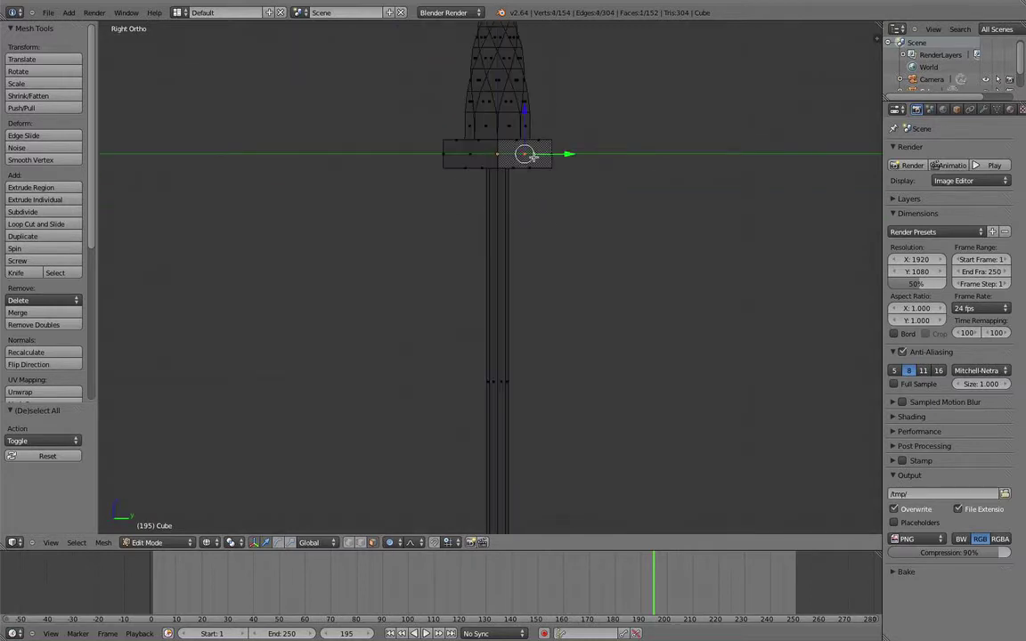
shift+right_click(479, 158)
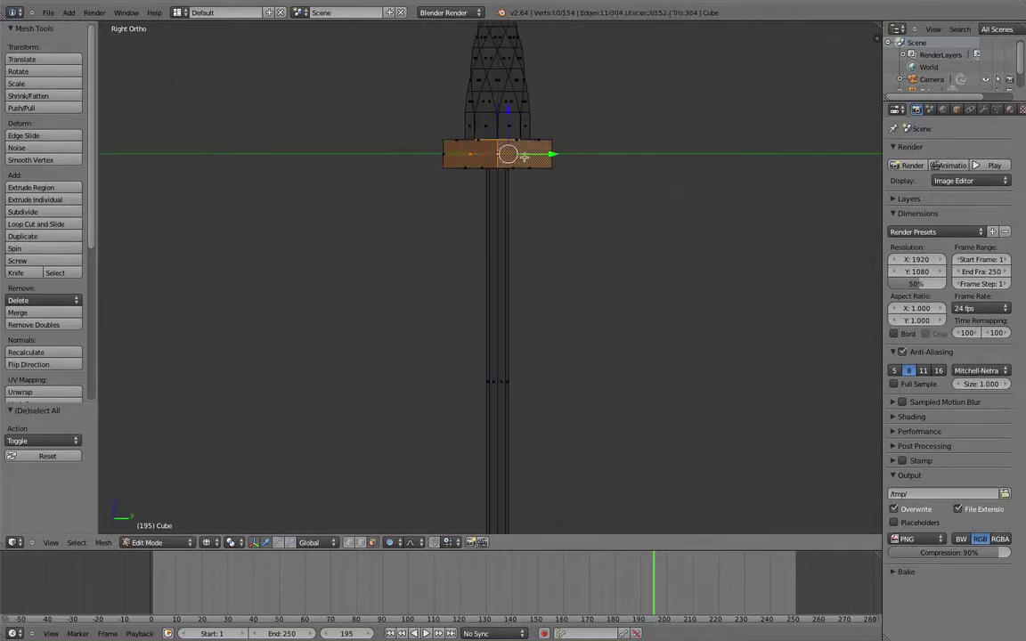
shift+right_click(477, 154)
key(x)
click(487, 156)
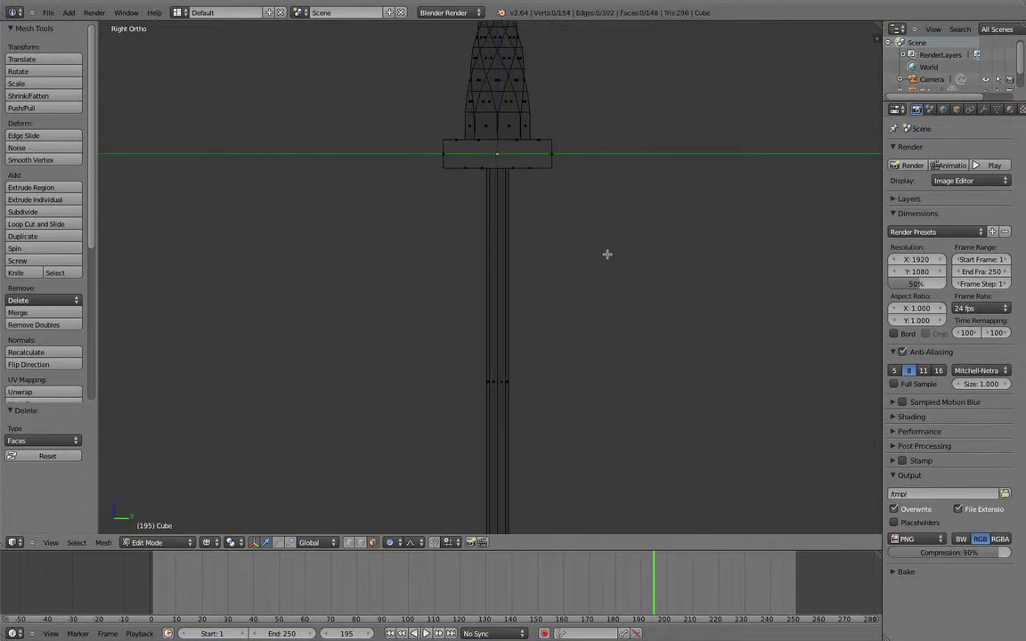
Delete the lower slab's four outer faces on its two X ends
shift+middle_drag(580, 347, 583, 61)
key(x)
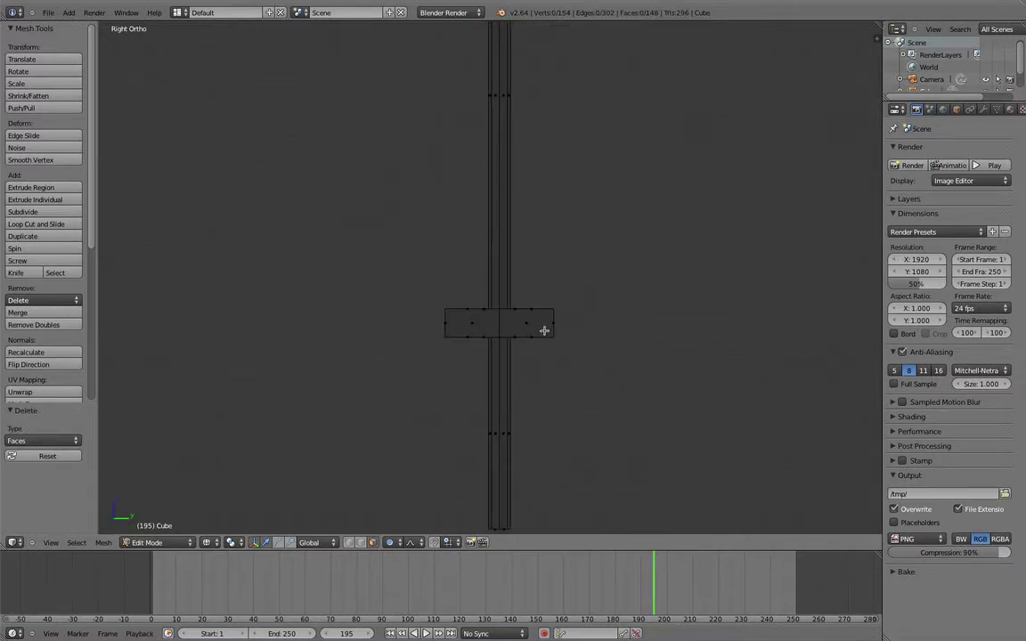
right_click(529, 326)
shift+right_click(481, 326)
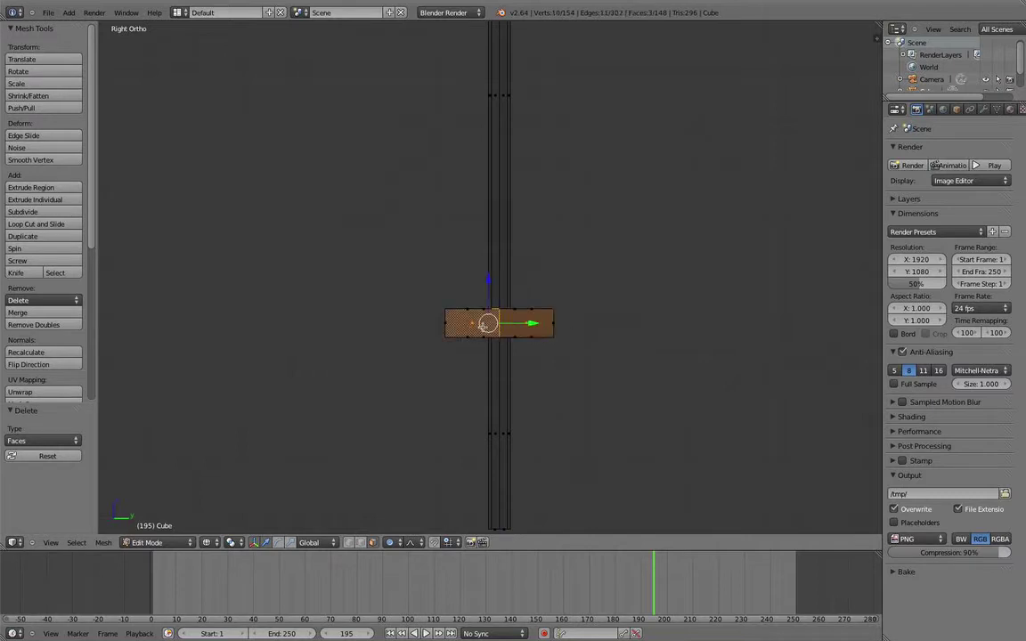
shift+right_click(522, 324)
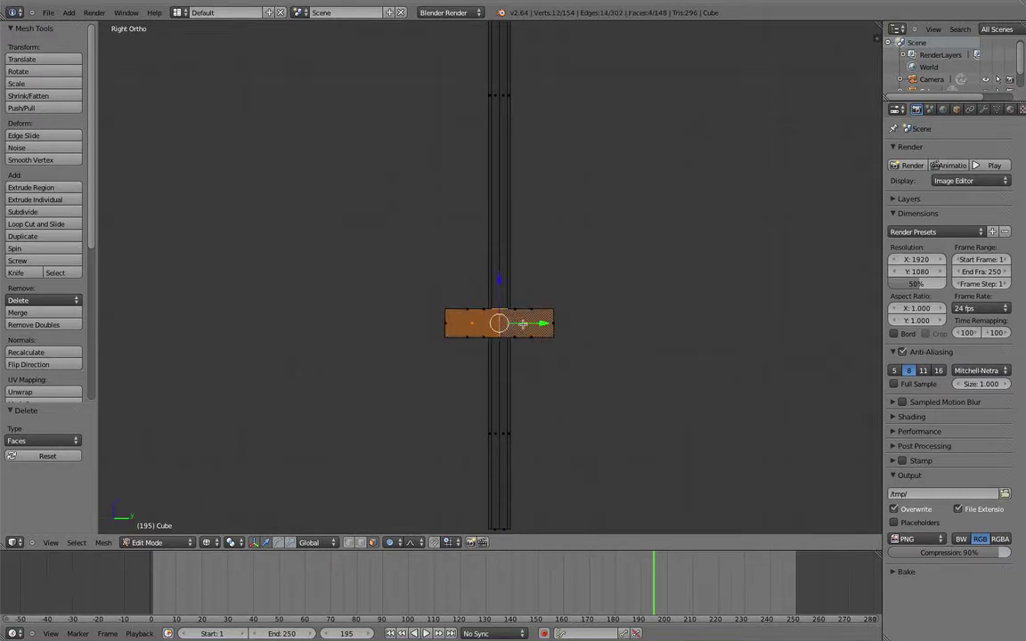
key(x)
click(523, 324)
key(a)
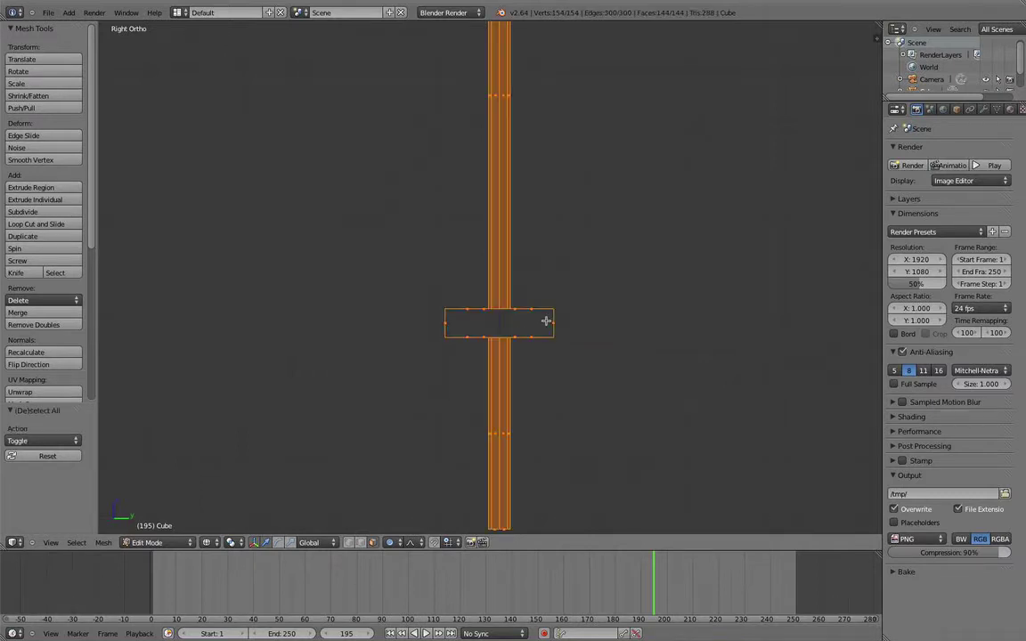
In solid shading, select the positive-Y side faces of both slabs and move them -0.444 along Y
scroll(546, 321, down, 3)
key(x)
key(z)
mouse_move(654, 252)
middle_down()
mouse_move(572, 317)
mouse_move(634, 221)
mouse_move(584, 309)
mouse_move(548, 296)
middle_up()
key(a)
scroll(583, 308, down, 1)
scroll(547, 296, up, 3)
shift+middle_drag(537, 386, 540, 380)
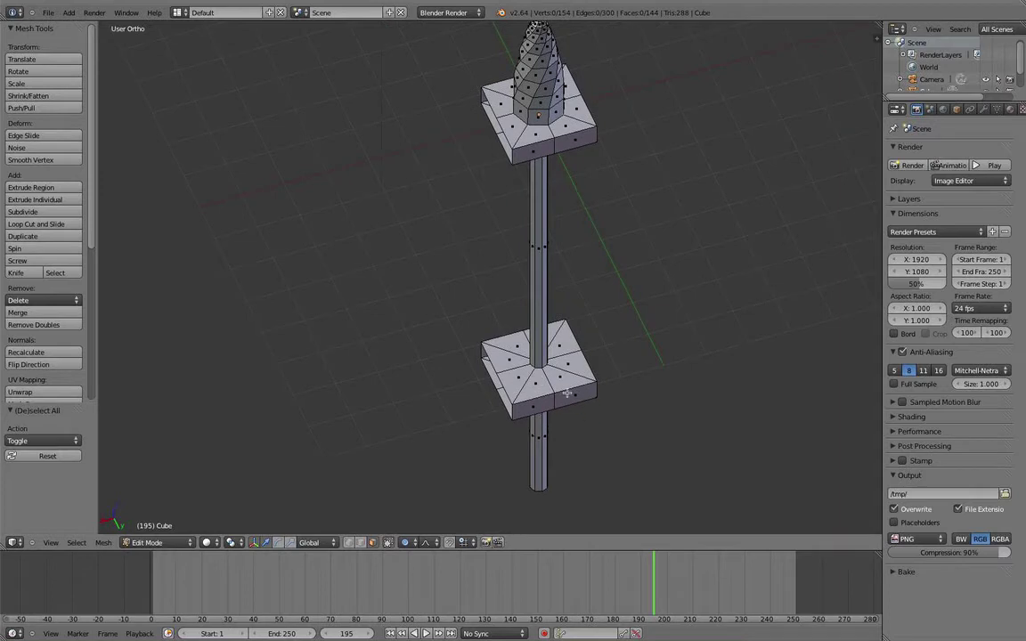
right_click(568, 392)
shift+right_click(545, 407)
shift+right_click(571, 145)
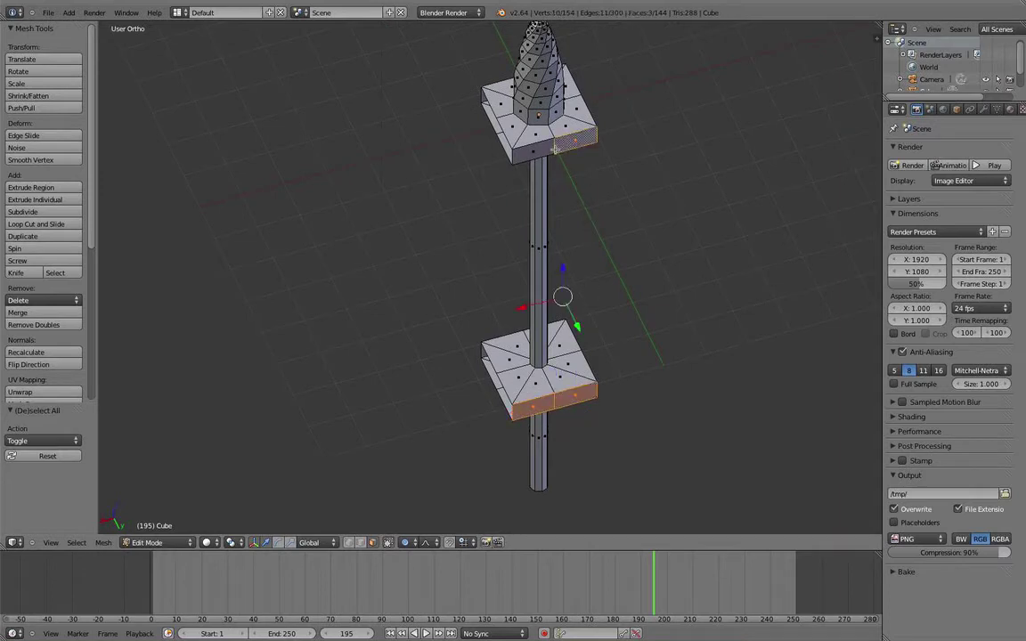
shift+right_click(533, 149)
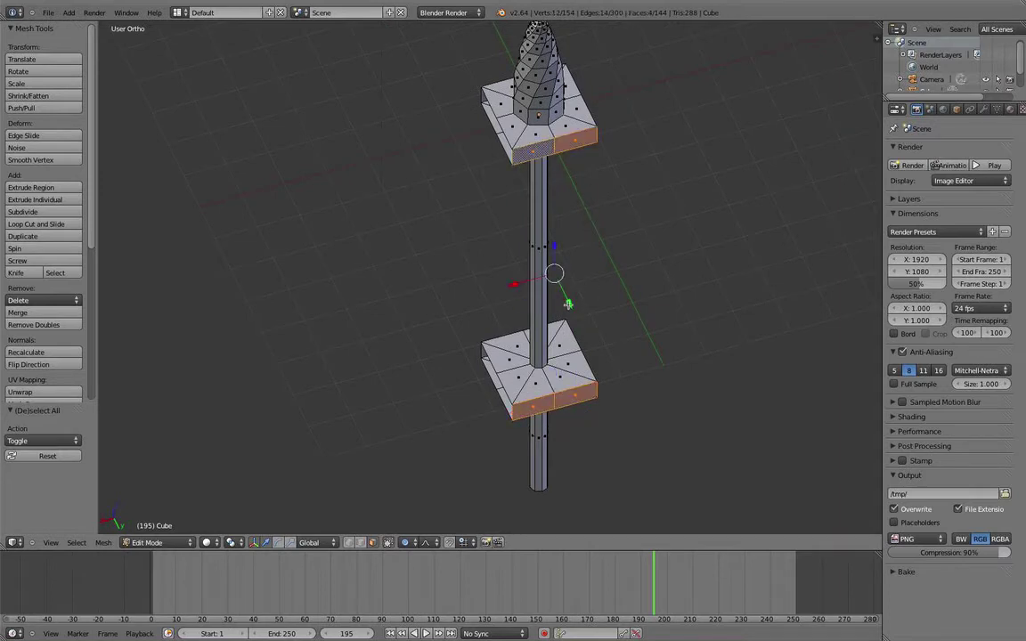
drag(567, 303, 552, 288)
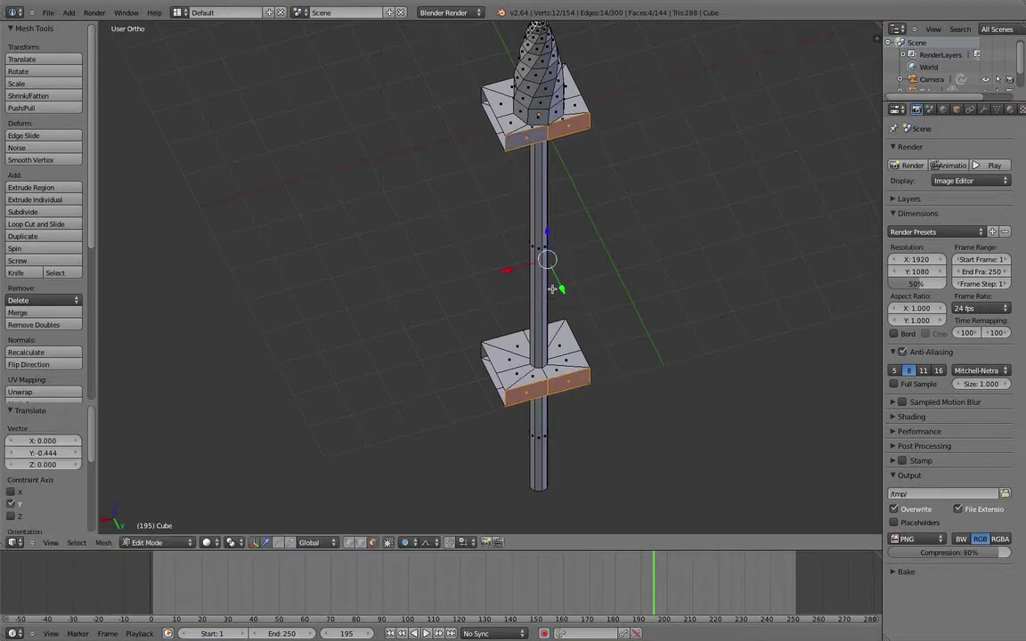
Select the opposite, negative-Y side faces of both slabs and move them inward along Y to narrow the slabs
middle_drag(552, 288, 462, 368)
right_click(464, 334)
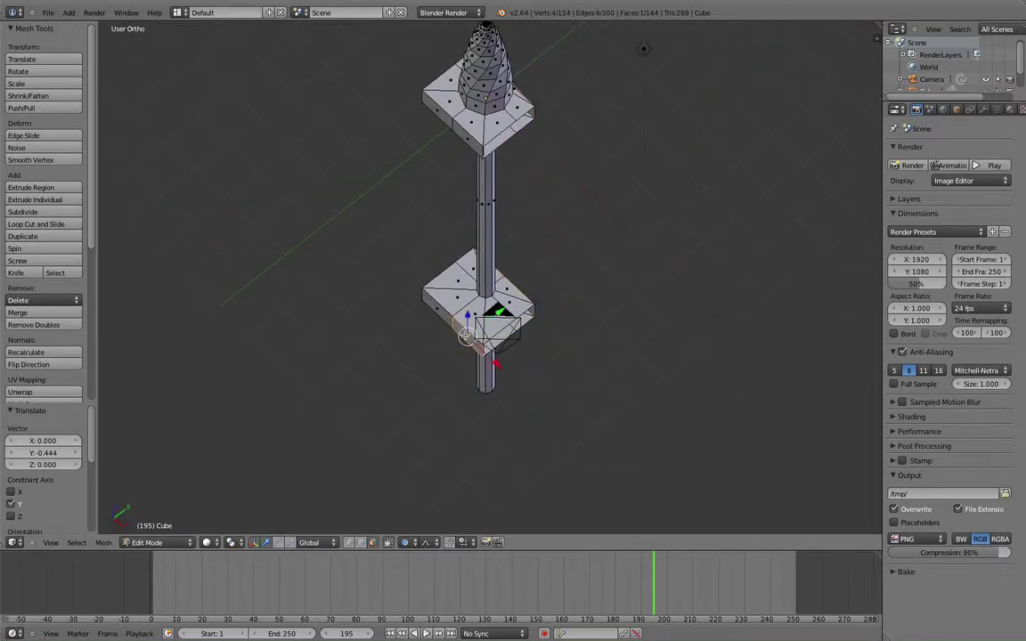
shift+right_click(434, 310)
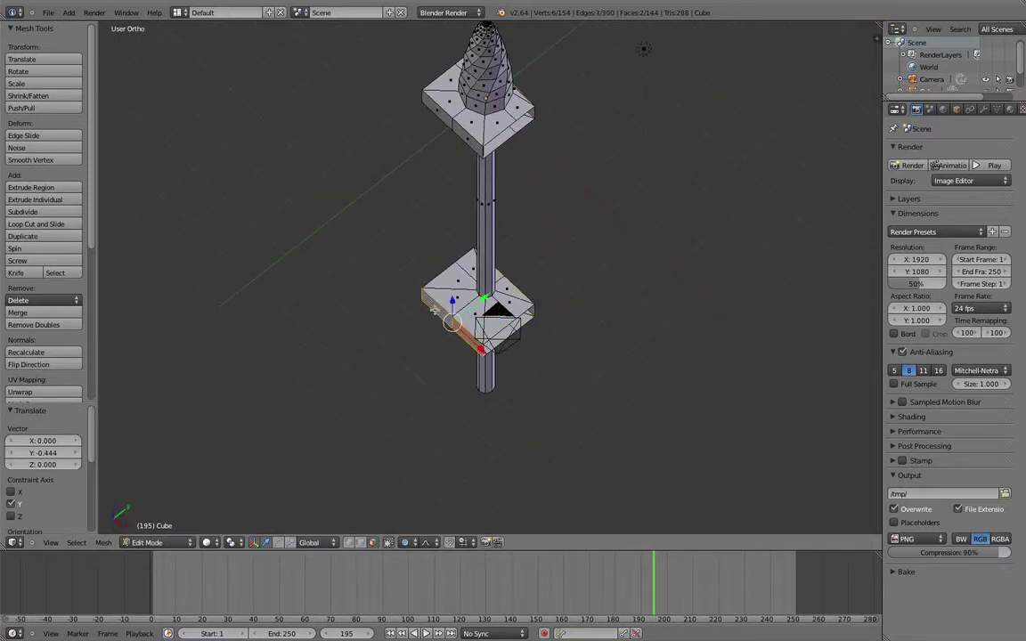
shift+right_click(465, 136)
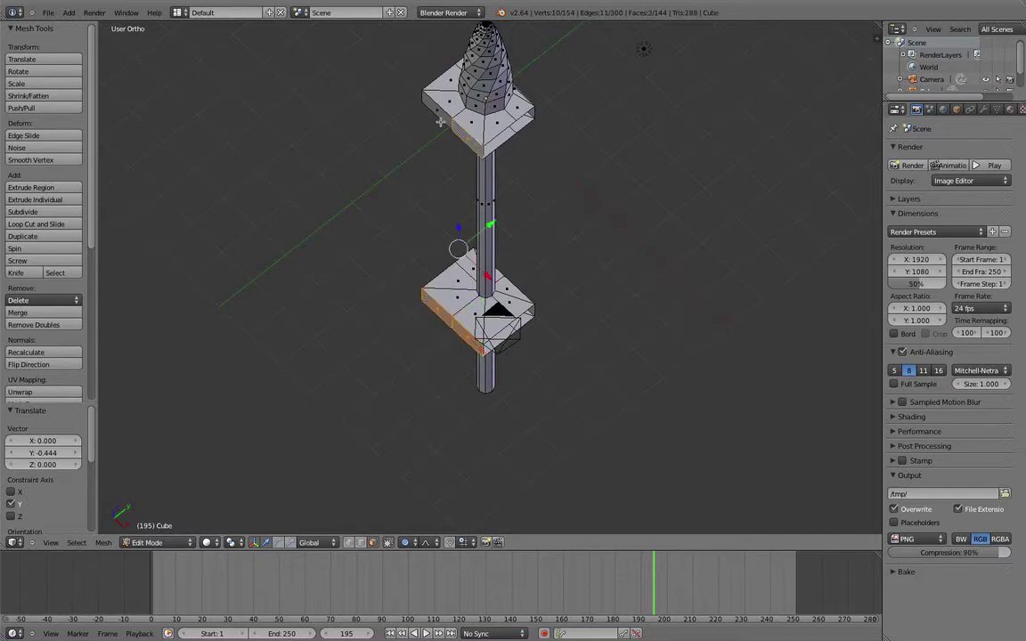
shift+right_click(439, 116)
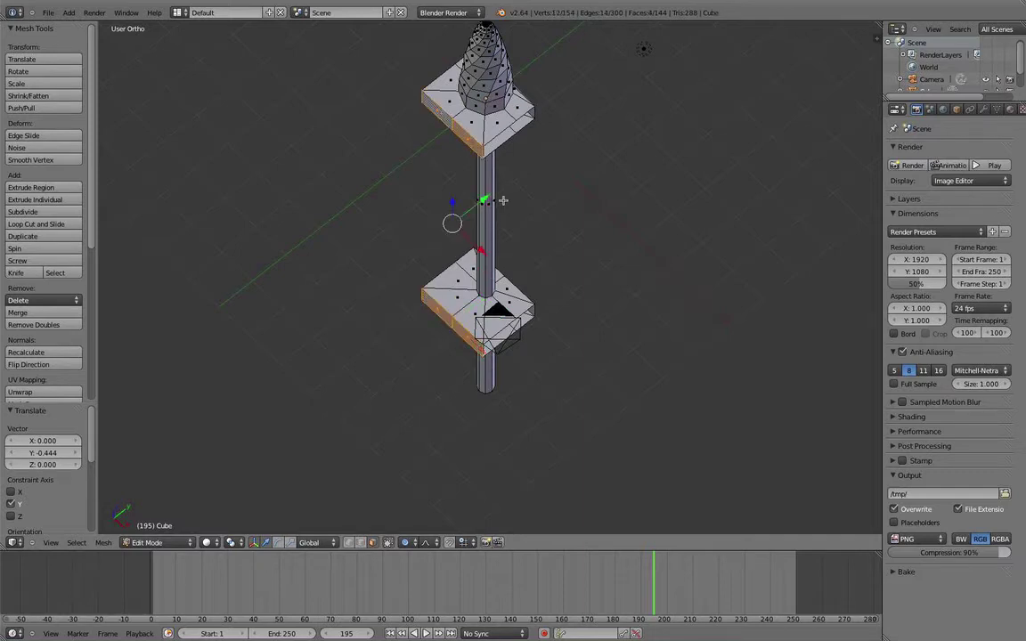
drag(479, 202, 493, 189)
Deselect everything and examine the pole and its narrowed slabs from several angles and the front view
key(a)
middle_drag(612, 208, 445, 178)
scroll(445, 178, down, 3)
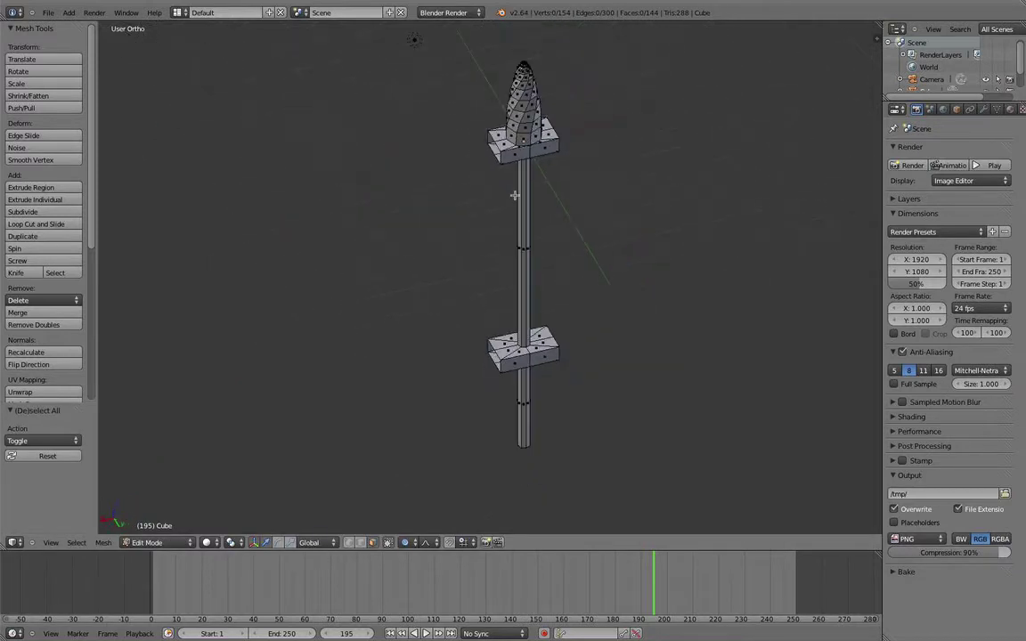
middle_drag(516, 195, 504, 241)
scroll(504, 240, up, 4)
key(KP_1)
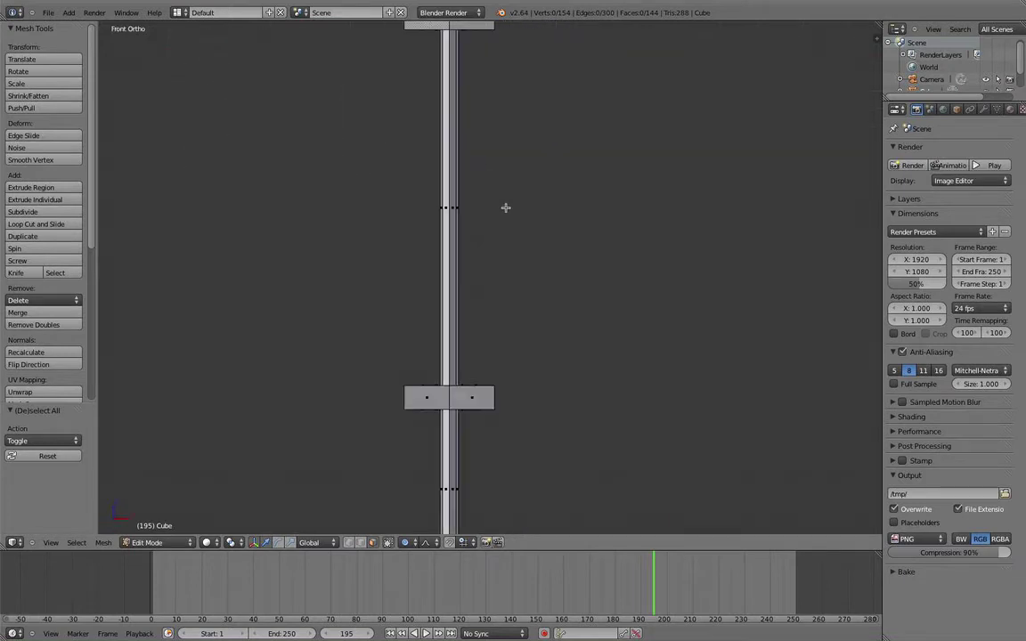
scroll(504, 200, down, 4)
scroll(470, 254, up, 3)
scroll(422, 241, down, 2)
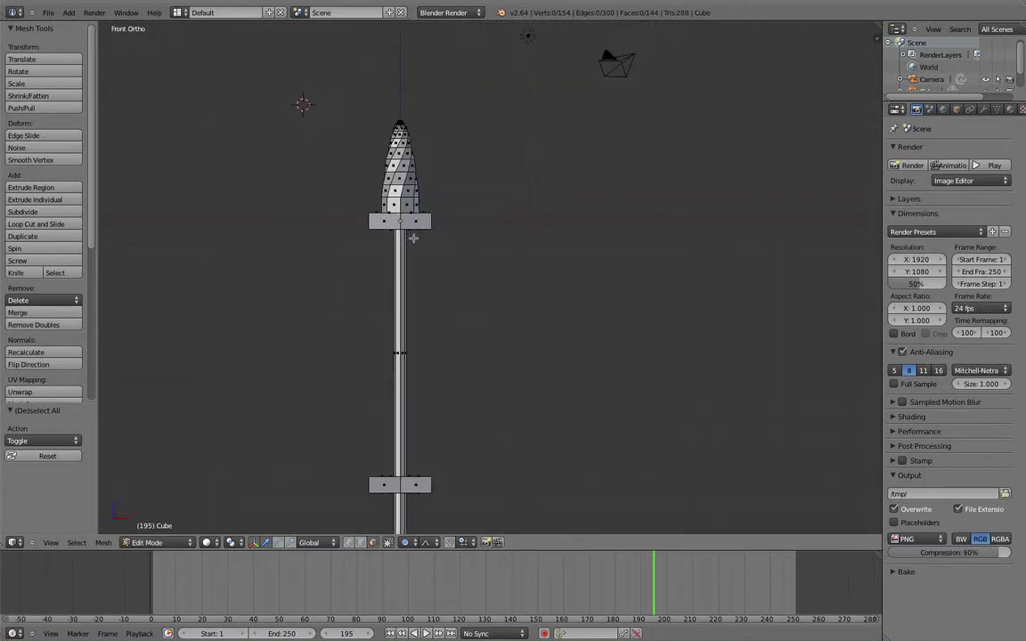
middle_drag(413, 237, 482, 238)
scroll(491, 235, up, 3)
scroll(467, 238, down, 3)
key(KP_1)
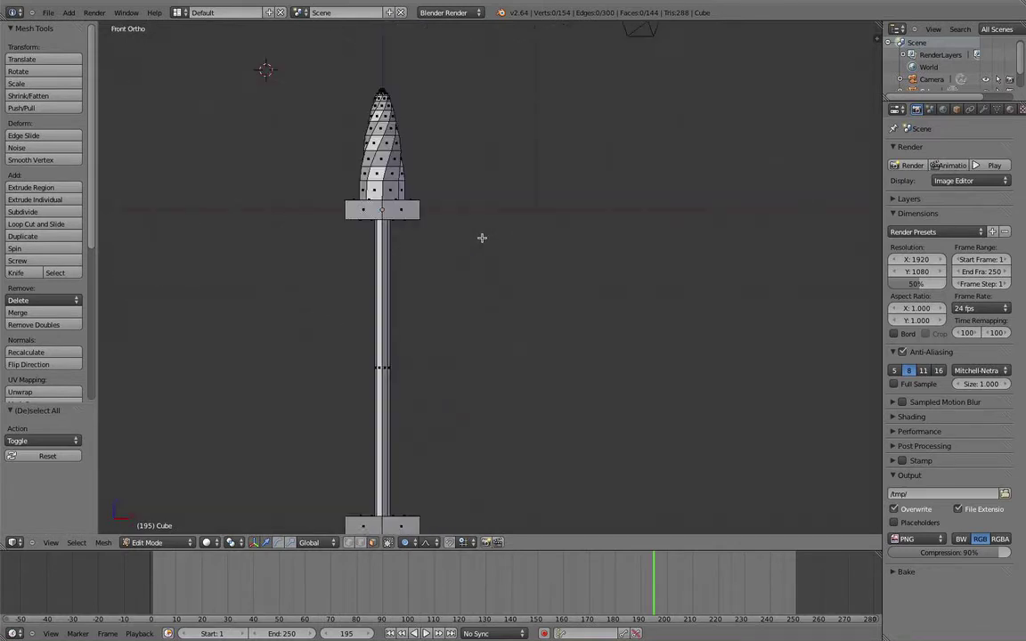
Add an Array modifier to the pole and set its fixed count to 7
click(984, 110)
click(953, 152)
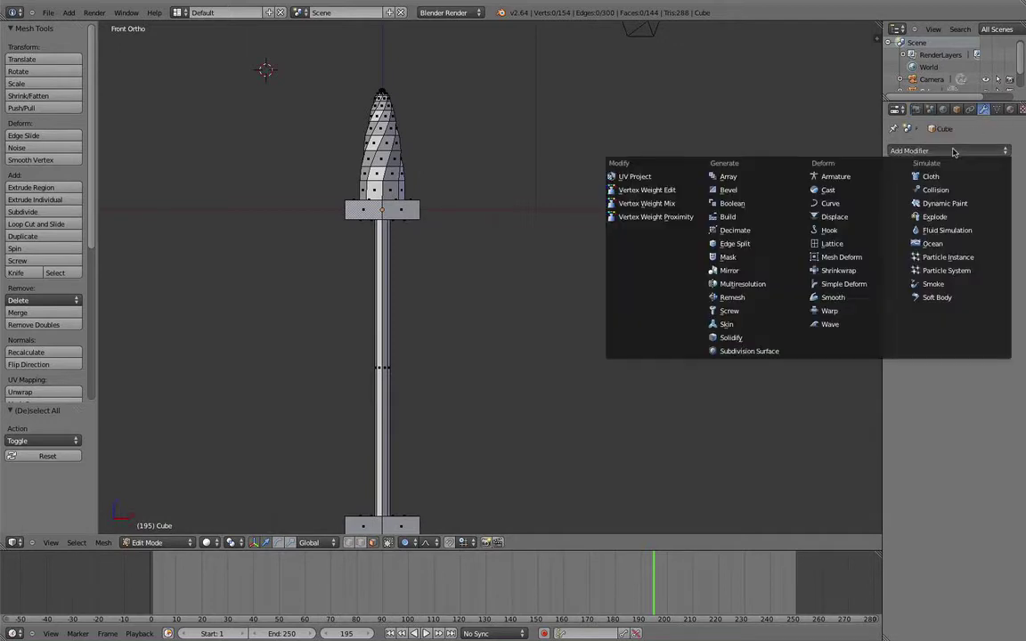
click(767, 176)
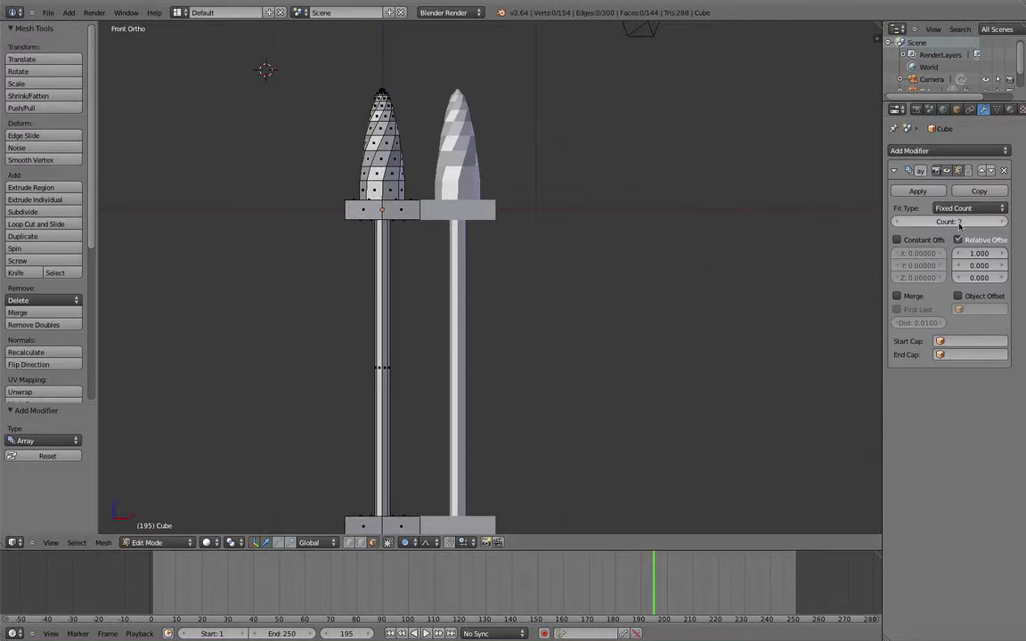
click(1000, 222)
click(1000, 221)
click(1000, 222)
click(1000, 222)
click(1000, 222)
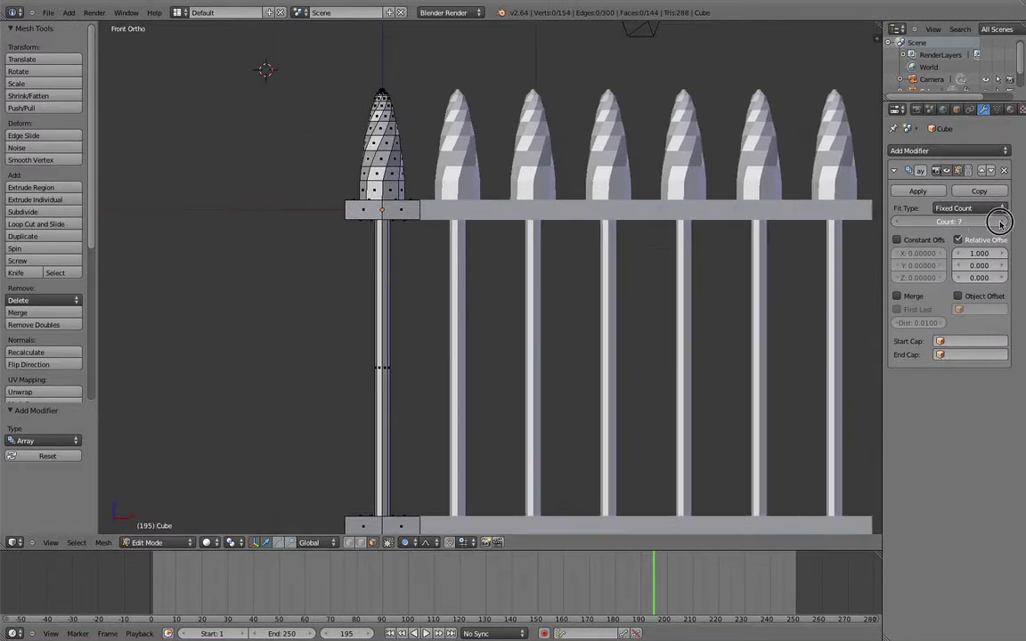
Return to object mode and raise the array's count to 14 to lengthen the fence
click(1000, 223)
scroll(502, 346, down, 5)
middle_drag(539, 267, 537, 321)
scroll(510, 333, up, 3)
key(z)
key(z)
key(Tab)
scroll(537, 320, down, 4)
middle_drag(469, 346, 710, 374)
click(998, 222)
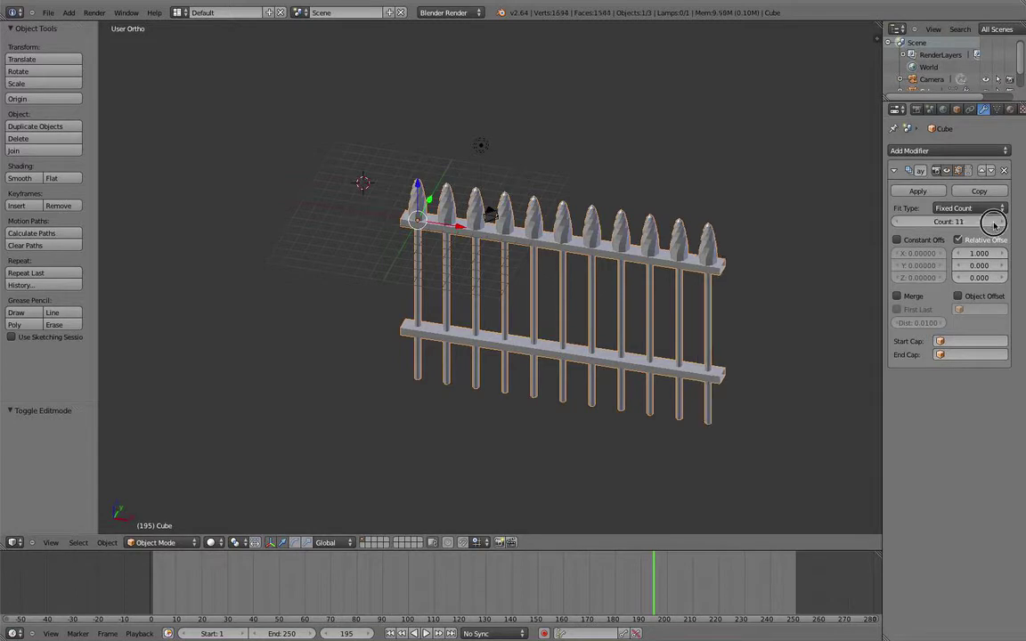
click(997, 223)
click(997, 223)
click(997, 223)
Move the fence 8.392 along Y and scale it down to 0.5
shift+middle_drag(463, 283, 446, 399)
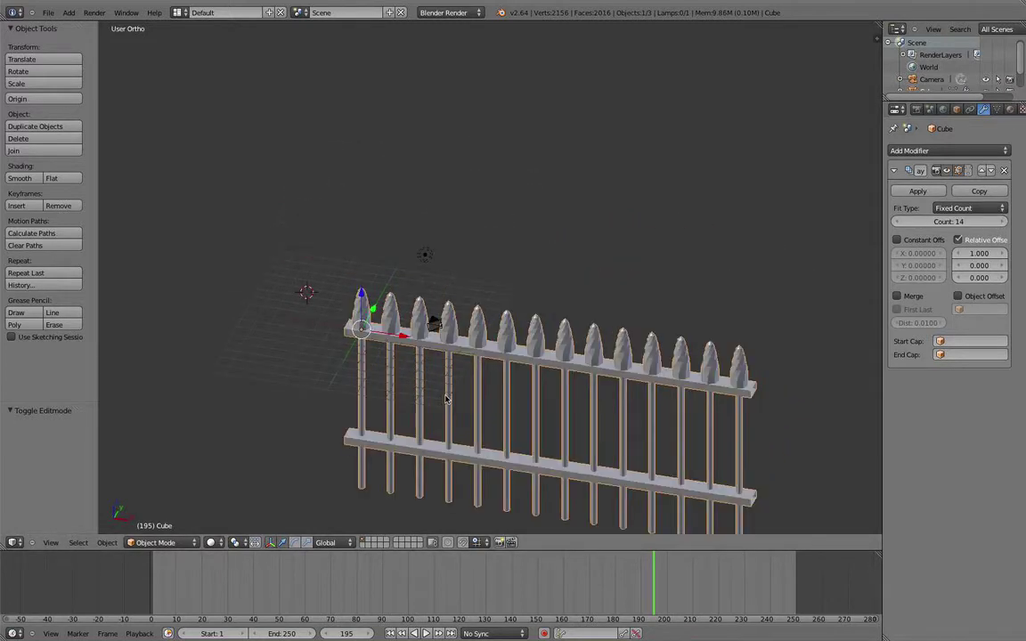
middle_drag(410, 366, 362, 349)
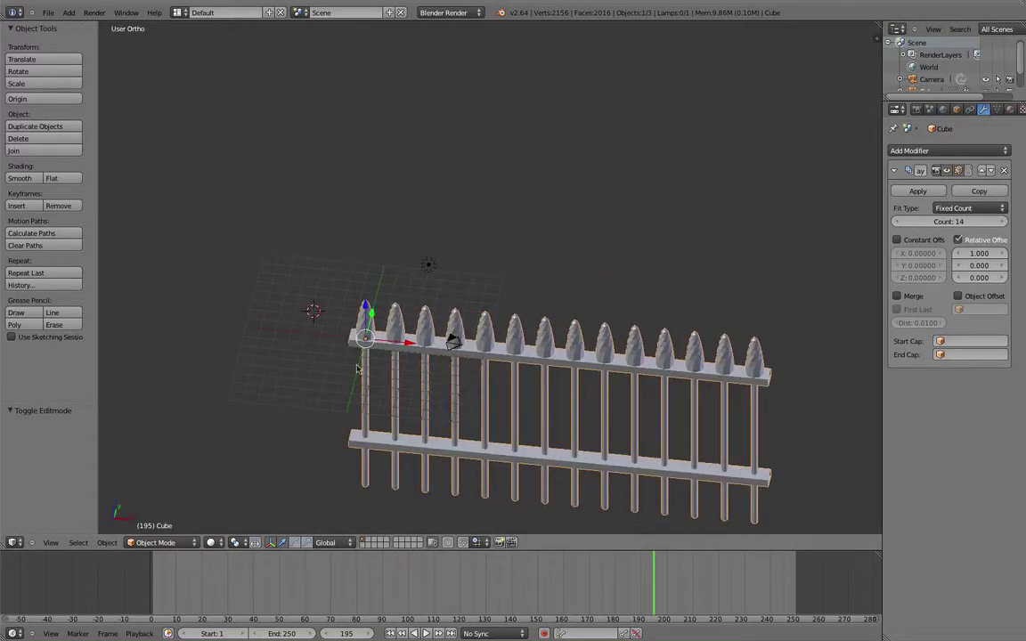
drag(386, 341, 305, 238)
key(s)
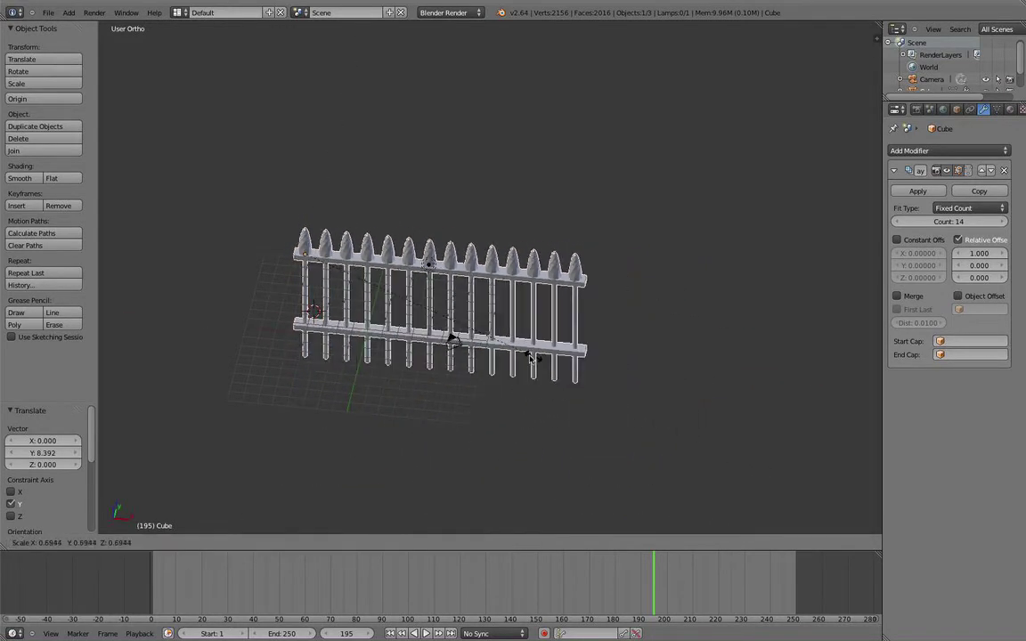
click(462, 339)
Raise the fence 5.825 along Z and move it -7.772 along Y back over the grid
middle_drag(449, 345, 445, 294)
scroll(445, 320, up, 3)
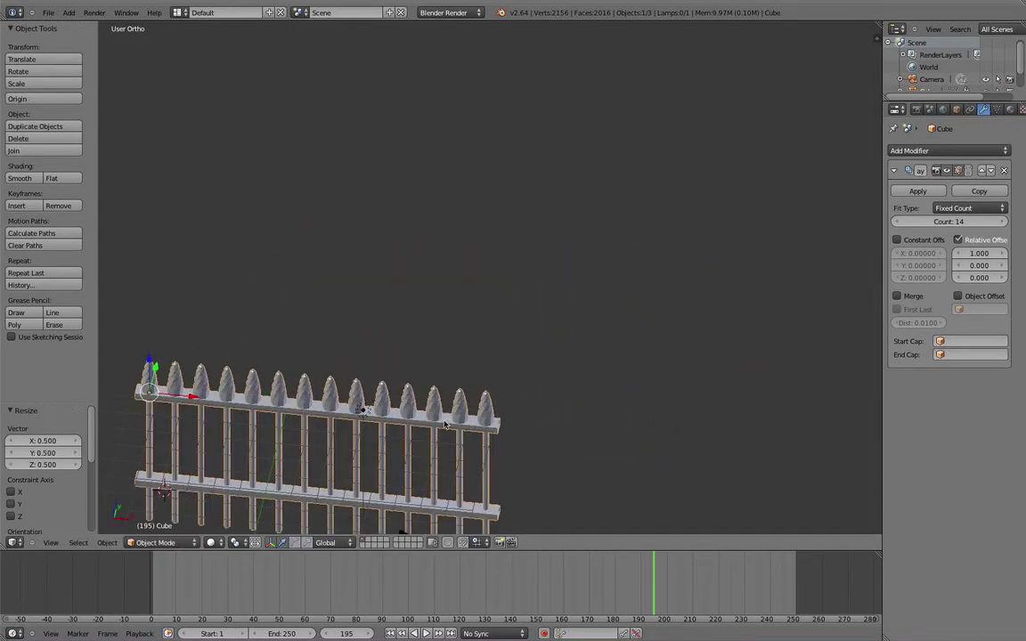
middle_drag(443, 428, 447, 254)
key(KP_1)
scroll(488, 370, up, 1)
scroll(488, 371, up, 1)
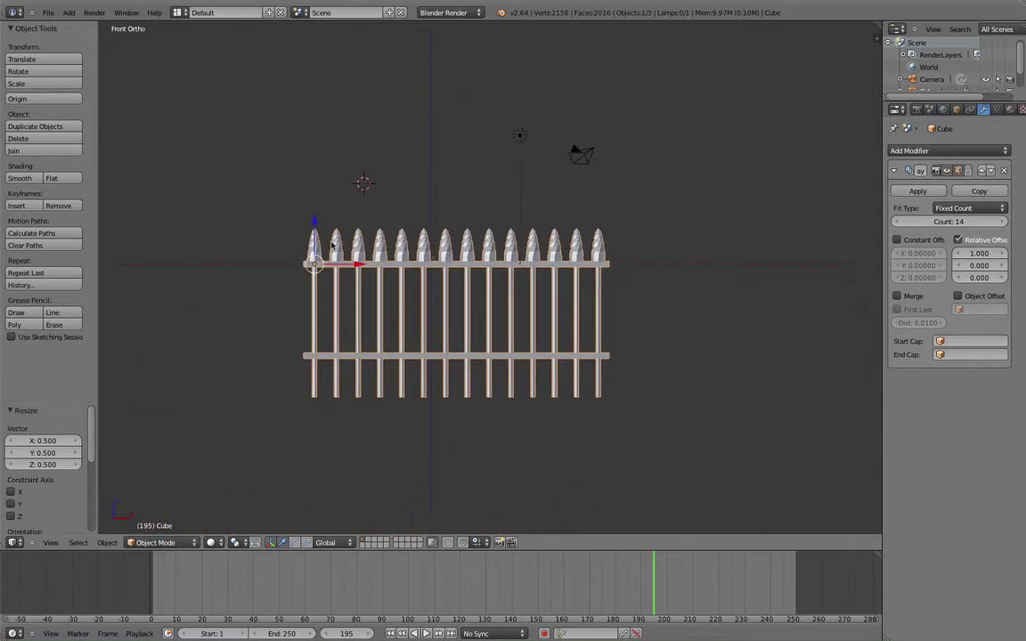
drag(315, 236, 331, 110)
click(330, 109)
middle_drag(331, 109, 321, 198)
middle_drag(483, 133, 434, 174)
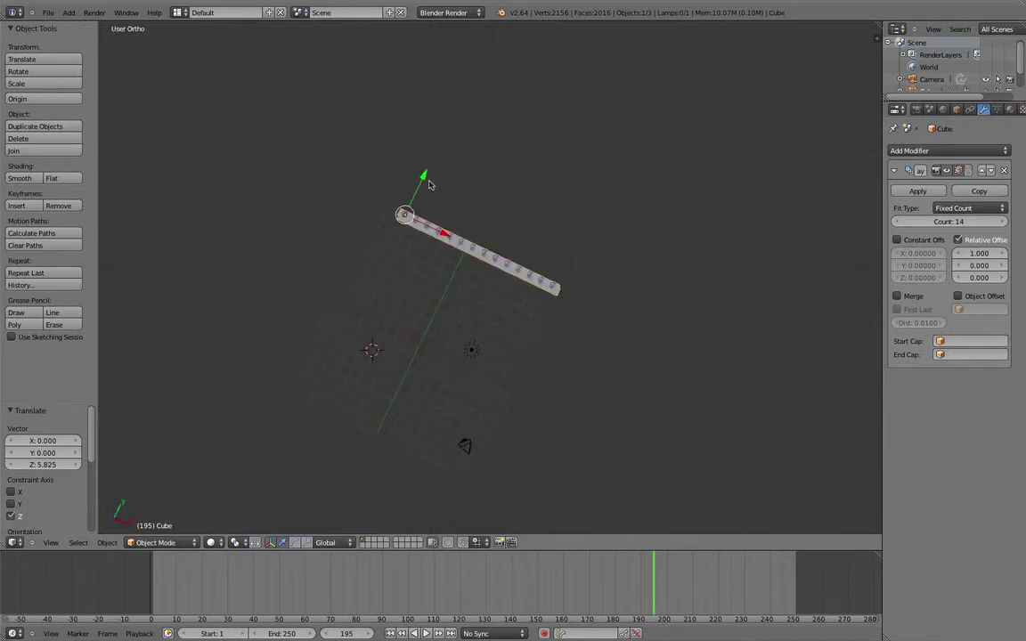
drag(426, 181, 371, 267)
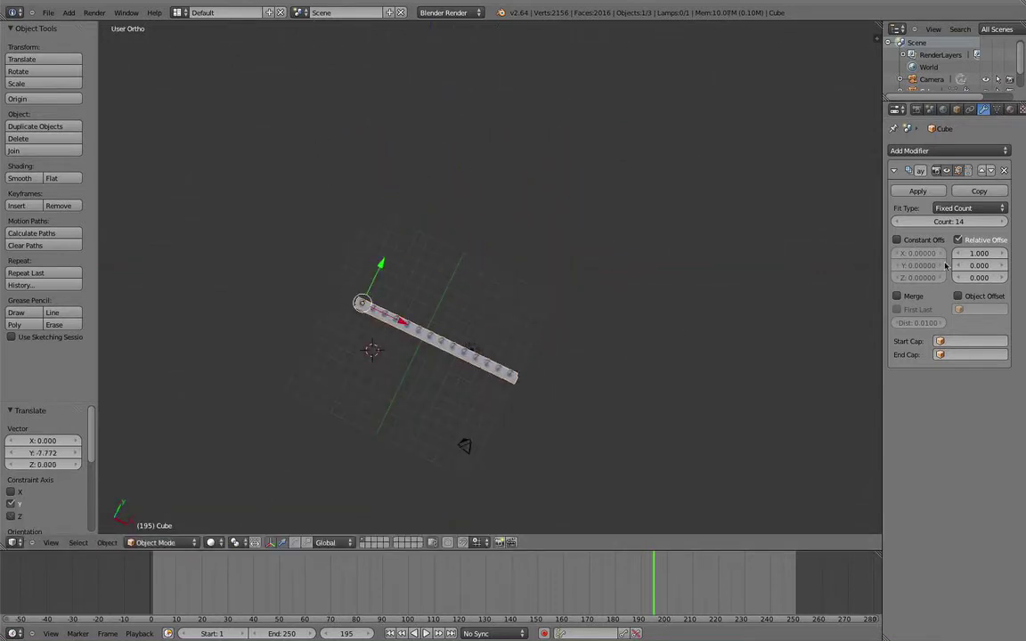
Enable merging of adjoining vertices in the fence's Array modifier
click(897, 296)
middle_drag(821, 281, 506, 359)
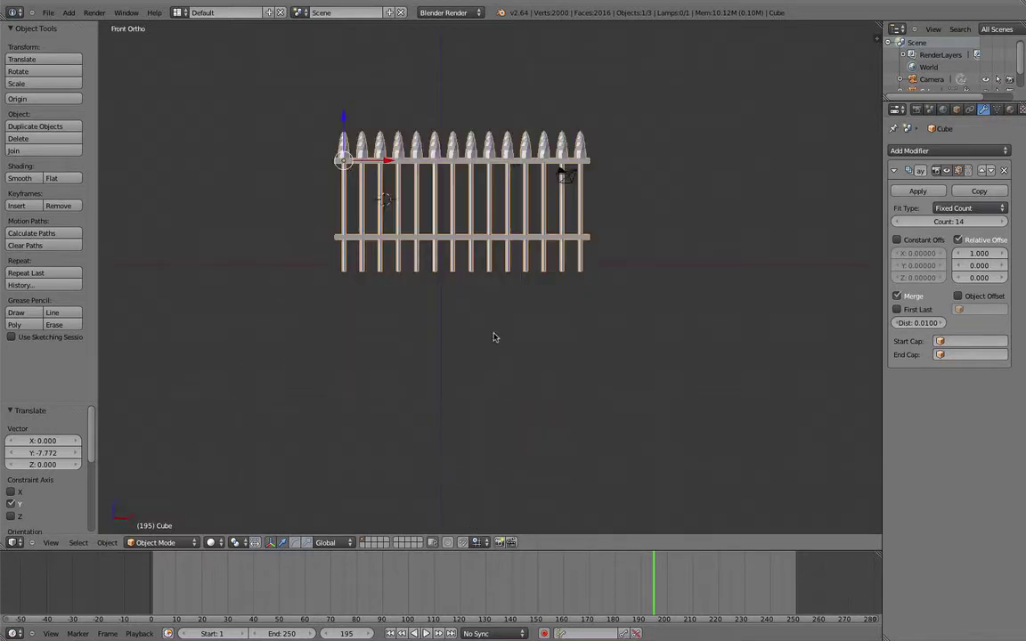
Enter edit mode on the fence mesh and switch to wireframe display
scroll(481, 292, up, 4)
shift+middle_drag(385, 335, 602, 360)
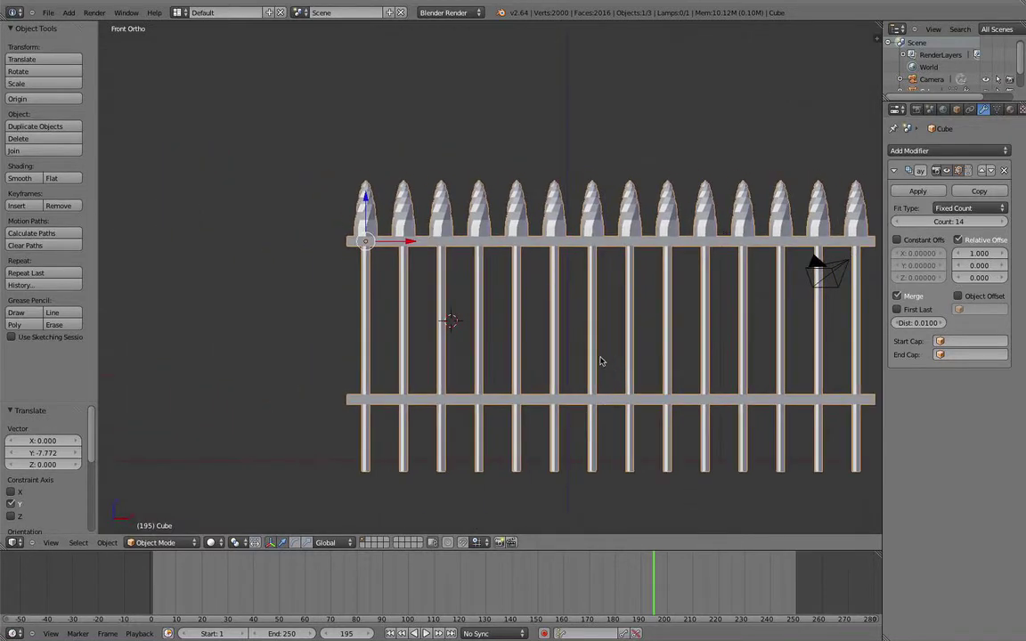
key(Tab)
scroll(486, 313, up, 2)
shift+middle_drag(481, 310, 495, 239)
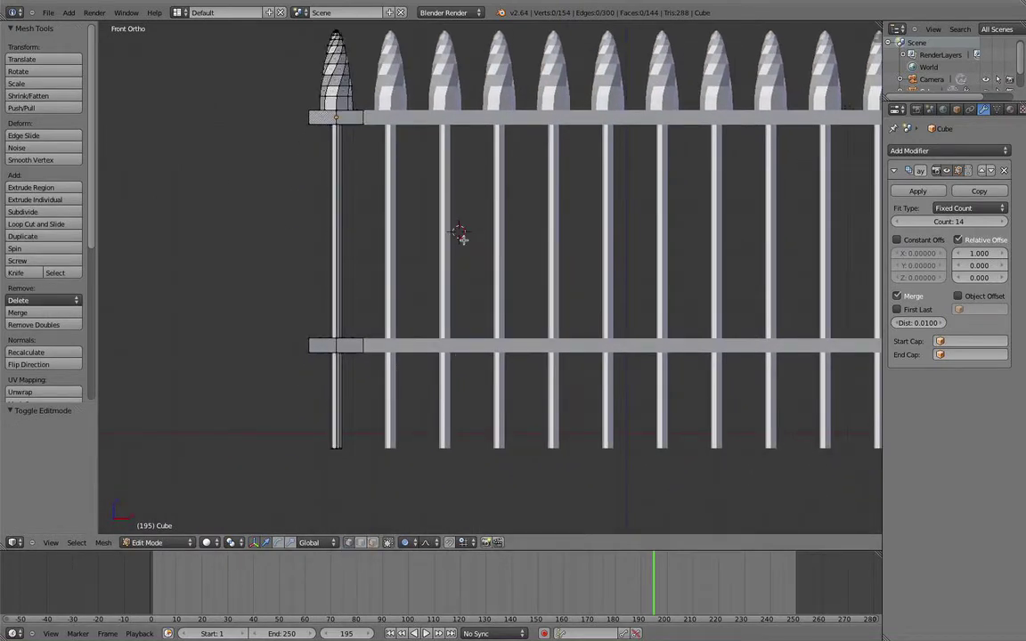
key(v)
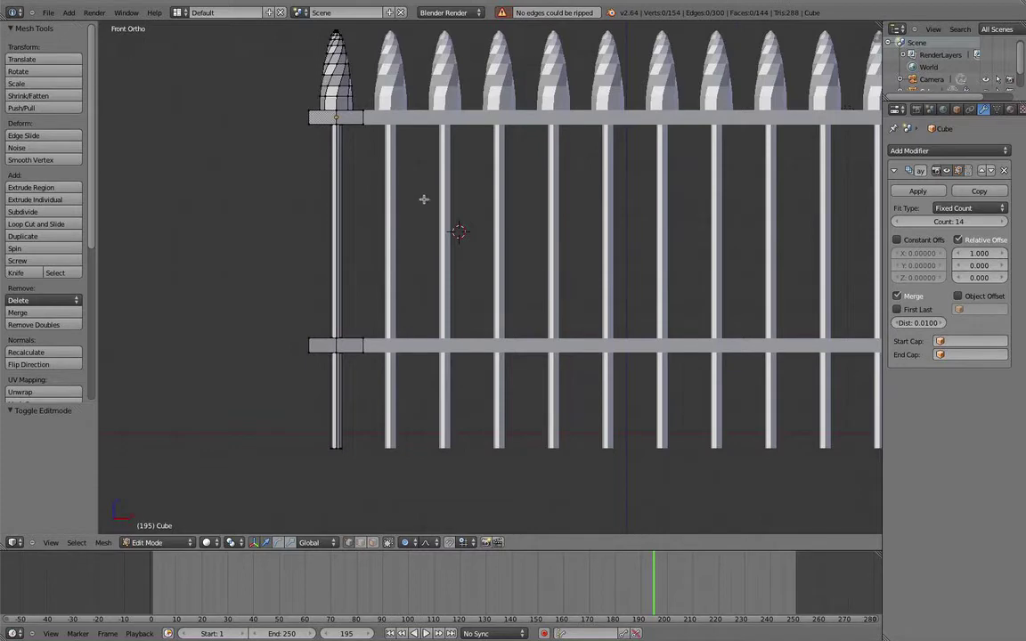
shift+middle_drag(424, 198, 417, 257)
key(z)
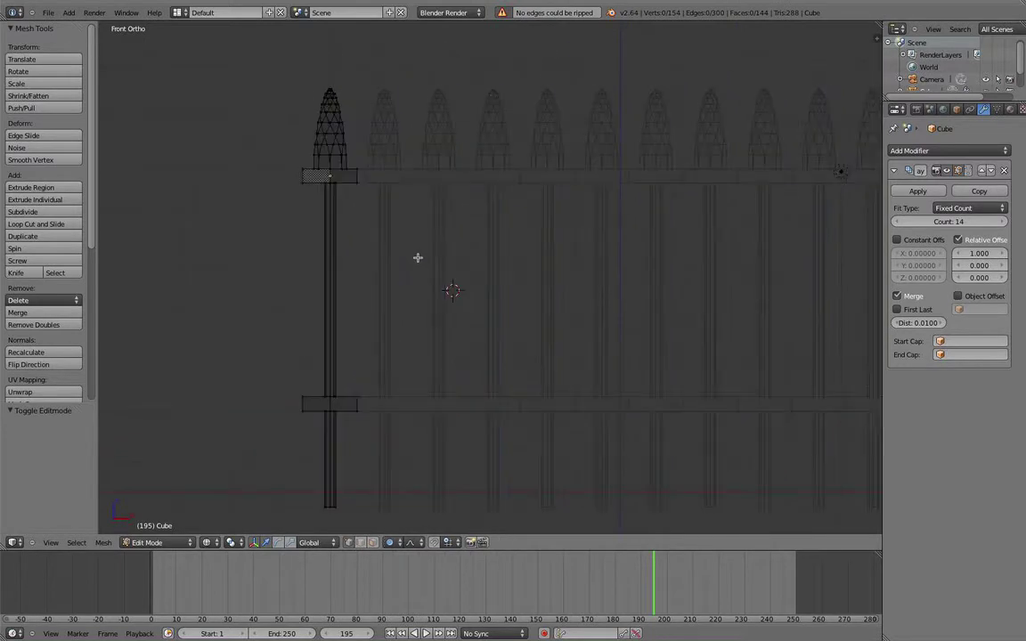
Box-select the first pole's twisted tip and upper slab and raise them 0.765 along Z
key(b)
drag(422, 256, 283, 99)
shift+middle_drag(381, 171, 378, 221)
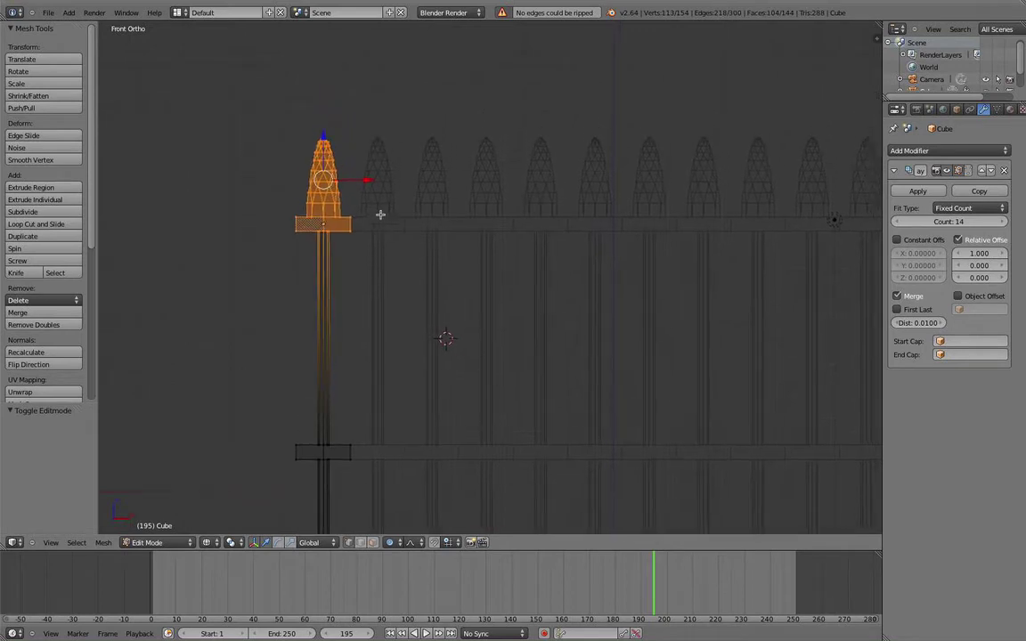
key(g)
key(z)
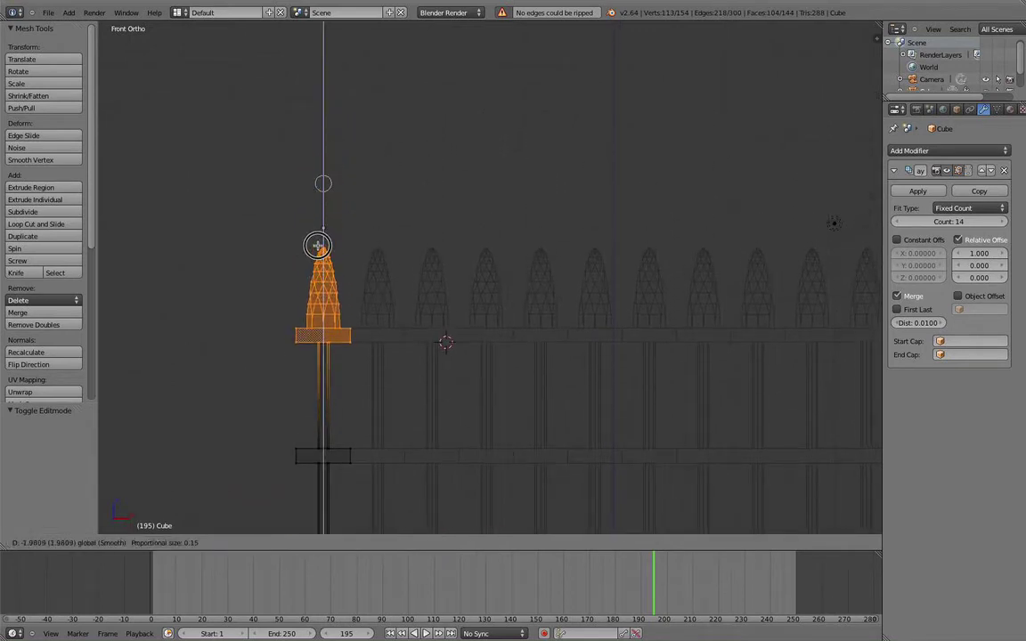
click(361, 141)
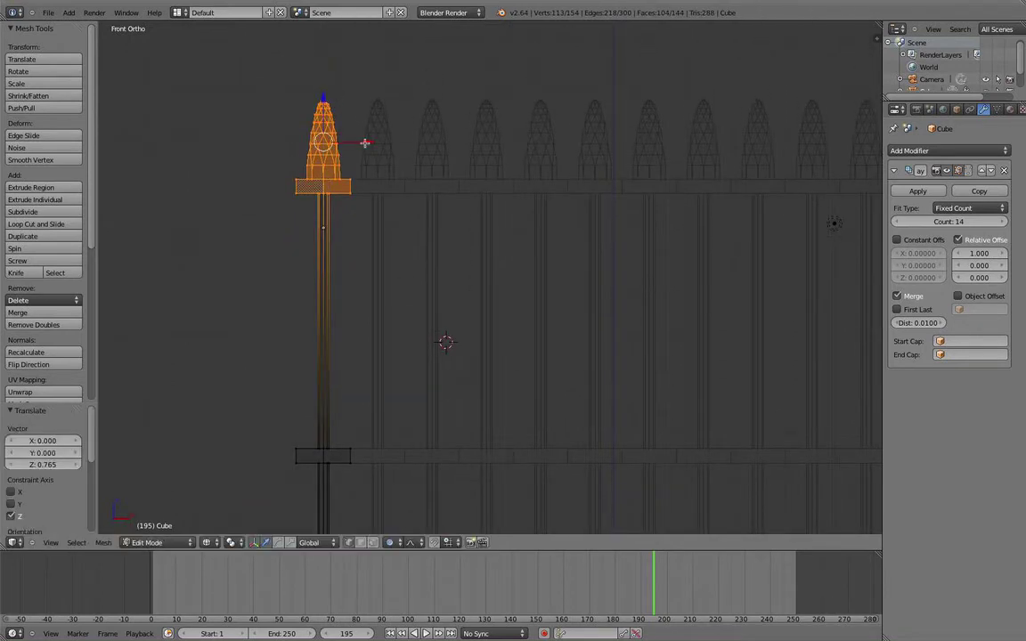
Select the ends of both slabs facing the next pole and move them 0.428 along X
key(a)
key(b)
drag(342, 172, 393, 486)
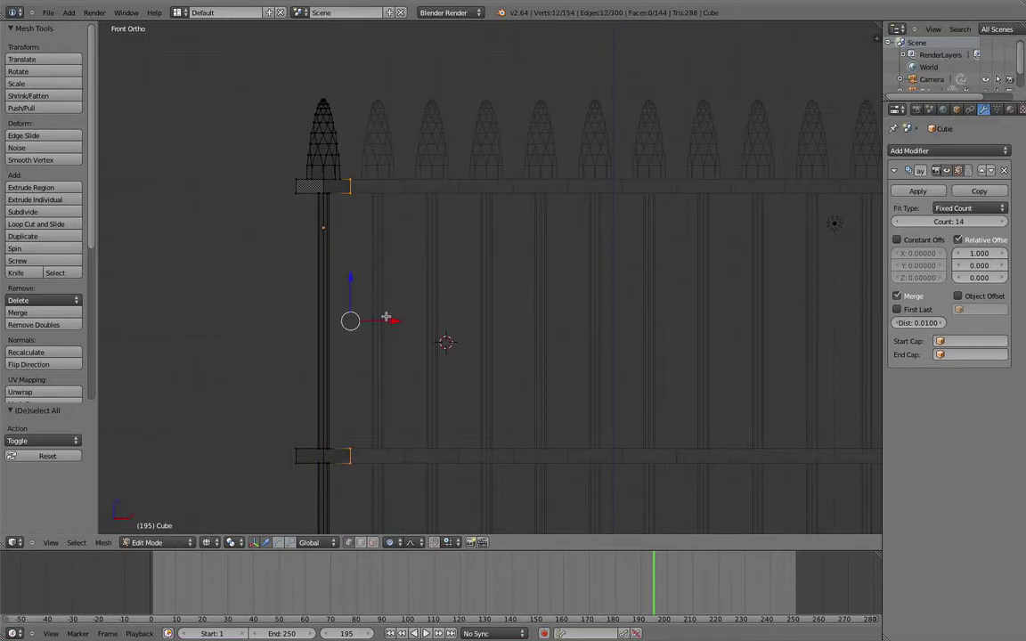
key(g)
key(x)
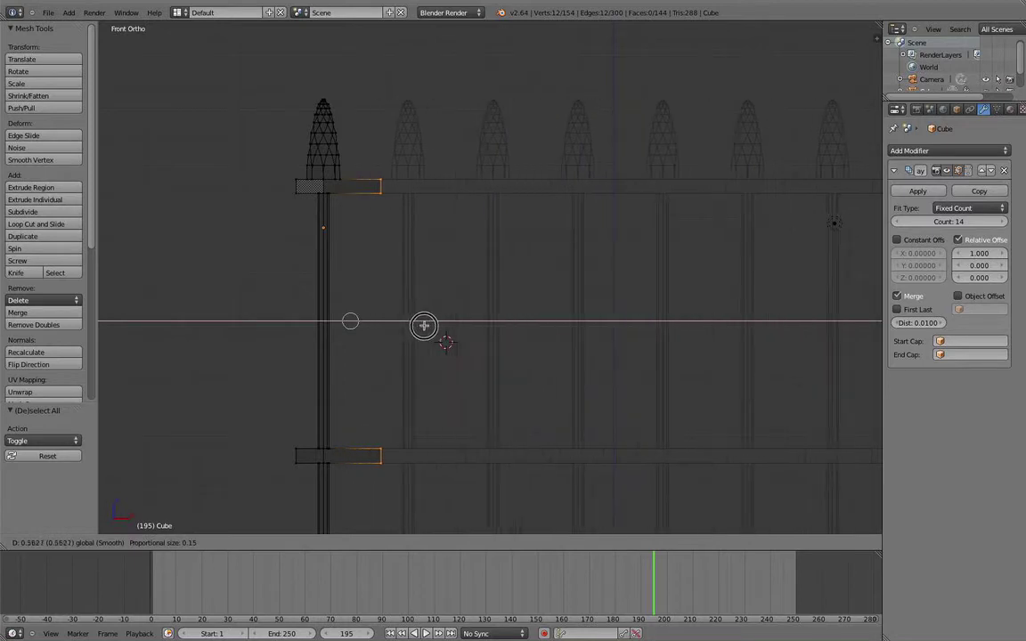
click(409, 323)
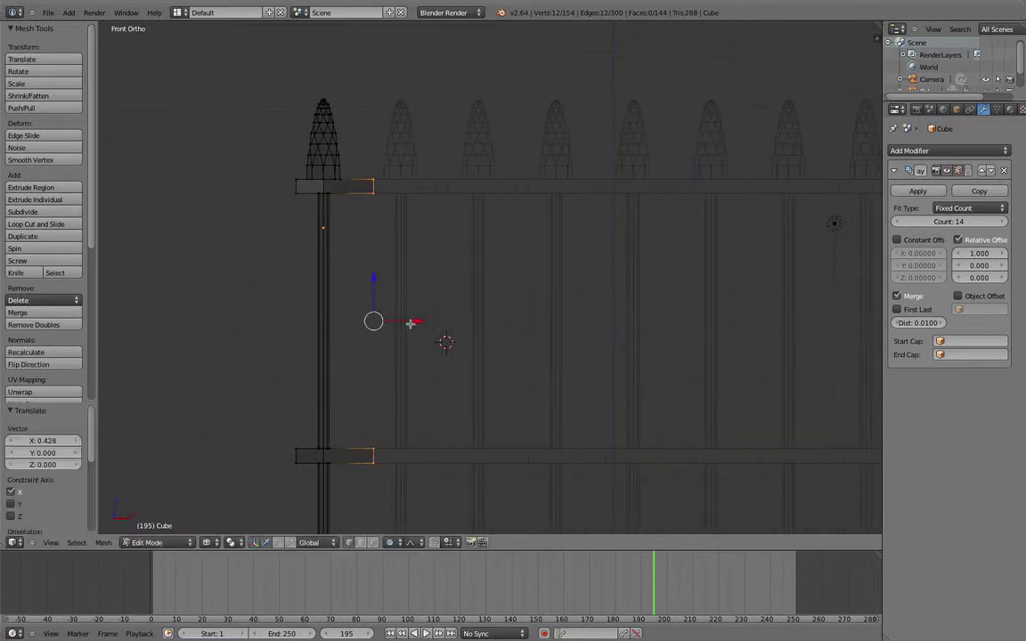
scroll(522, 232, down, 2)
key(s)
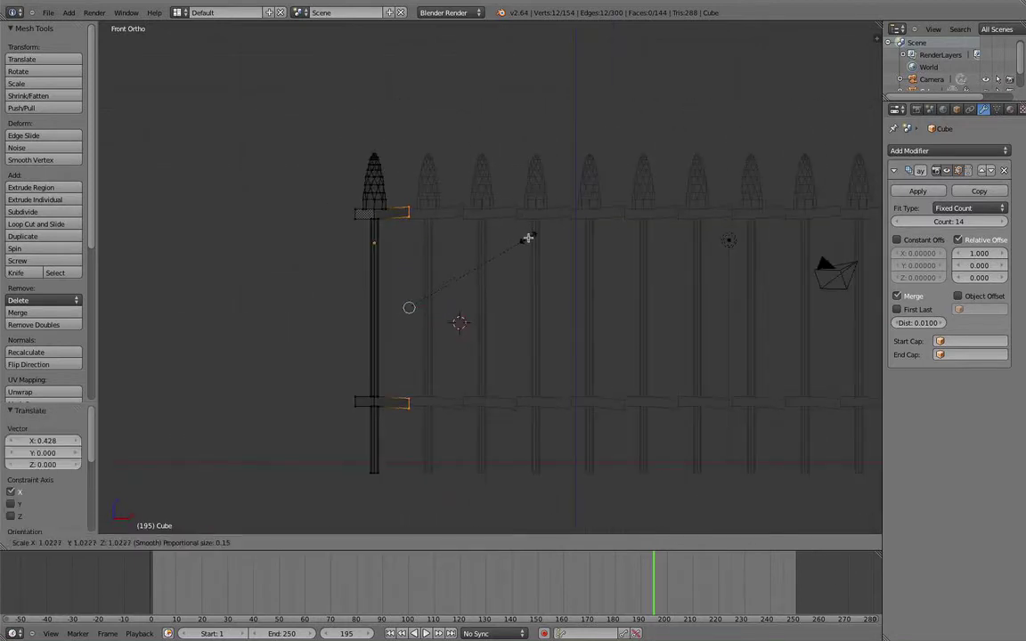
key(Escape)
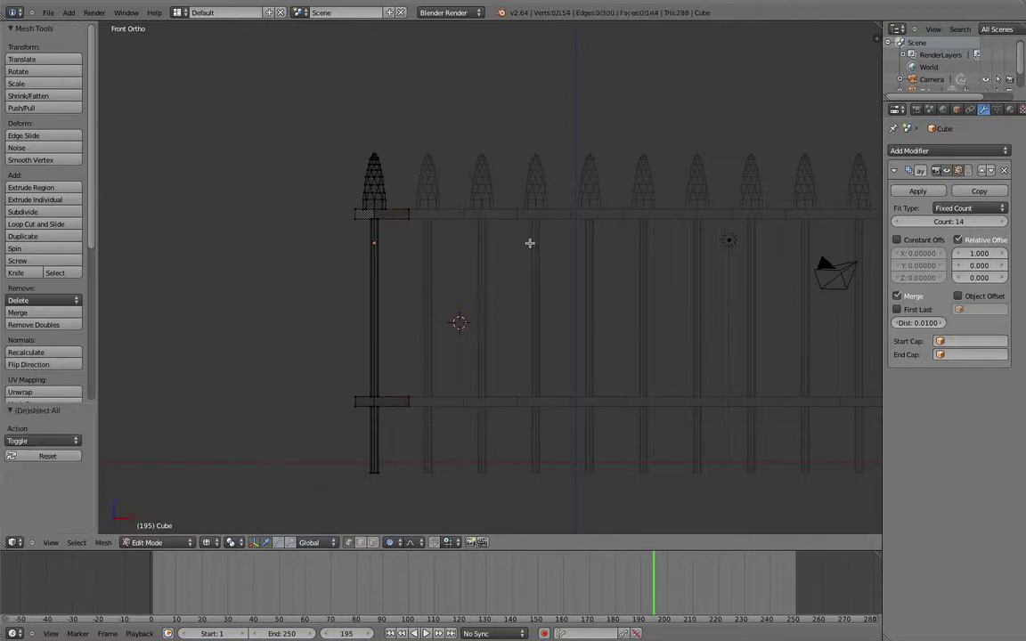
Return to object mode and show the fence in solid shading
key(Tab)
middle_drag(531, 243, 470, 257)
key(z)
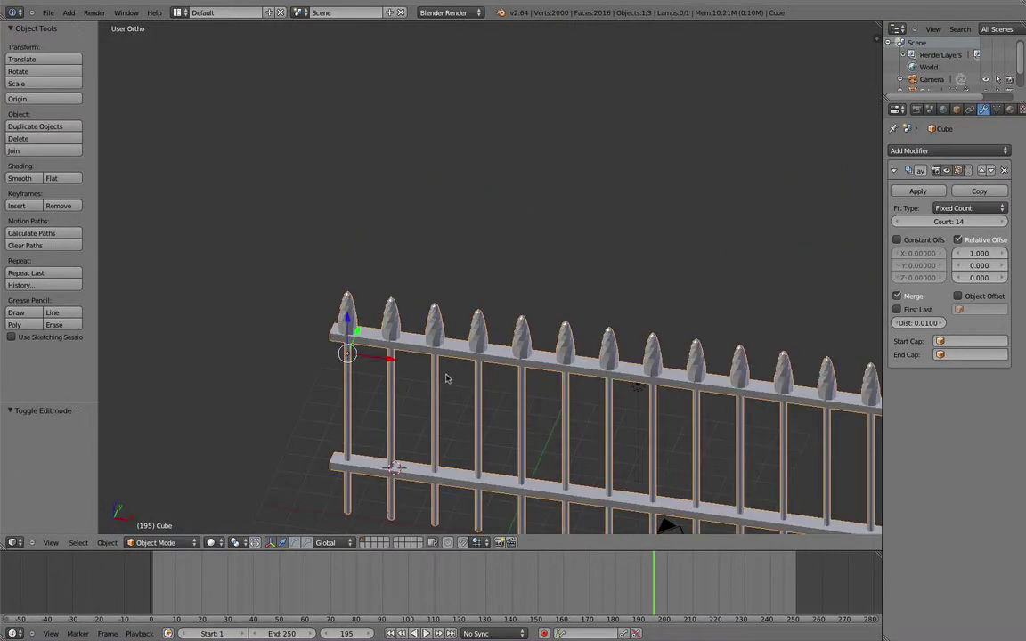
shift+middle_drag(447, 378, 465, 257)
scroll(460, 256, up, 2)
View the fence from above and add a Curve modifier to it
key(KP_7)
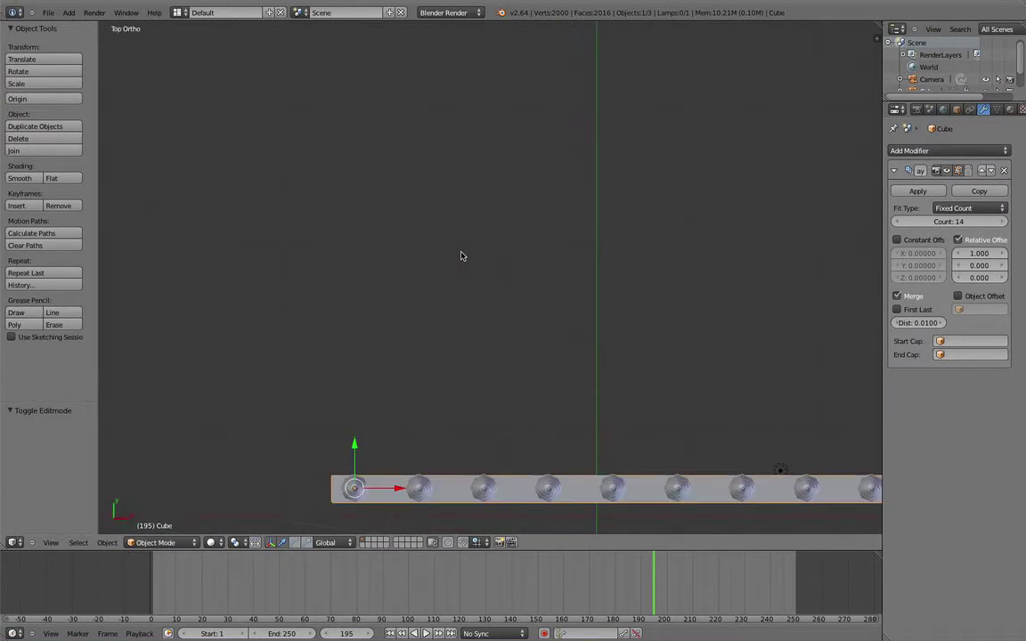
scroll(460, 253, down, 2)
shift+middle_drag(449, 275, 311, 199)
scroll(408, 222, down, 1)
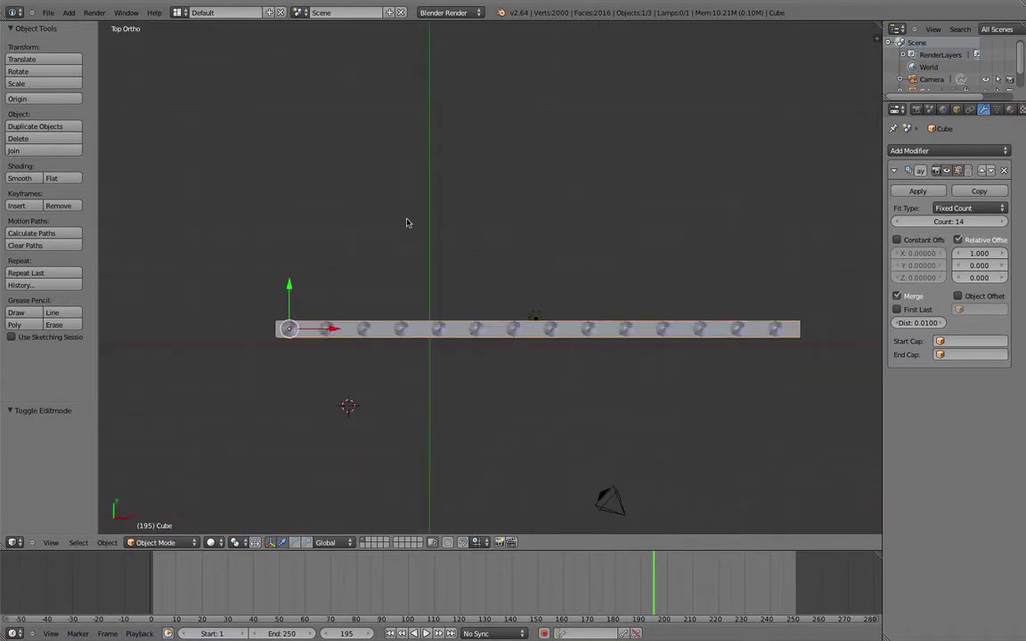
click(955, 150)
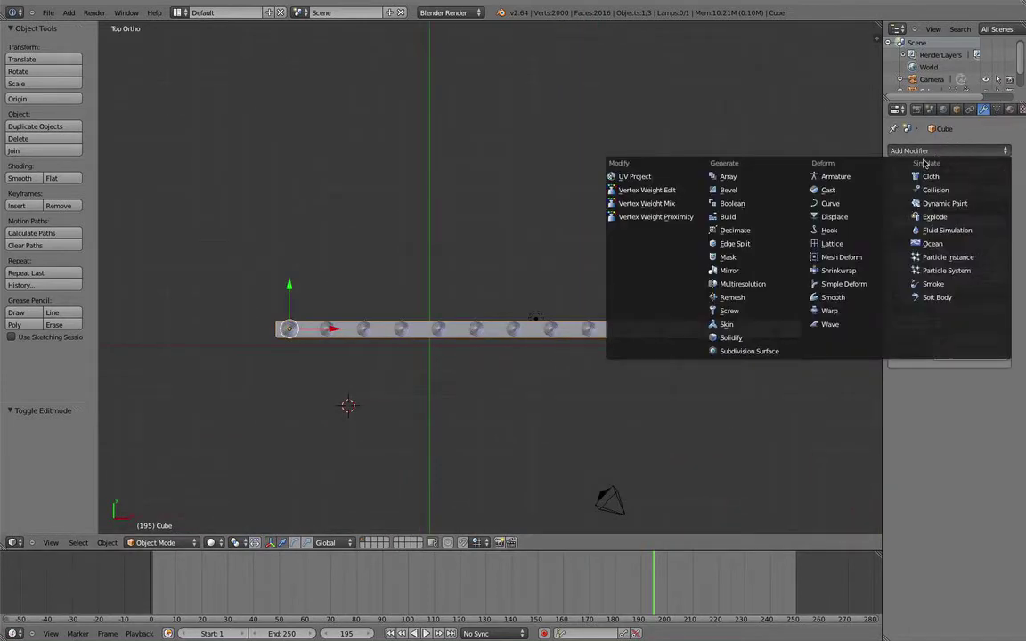
click(838, 205)
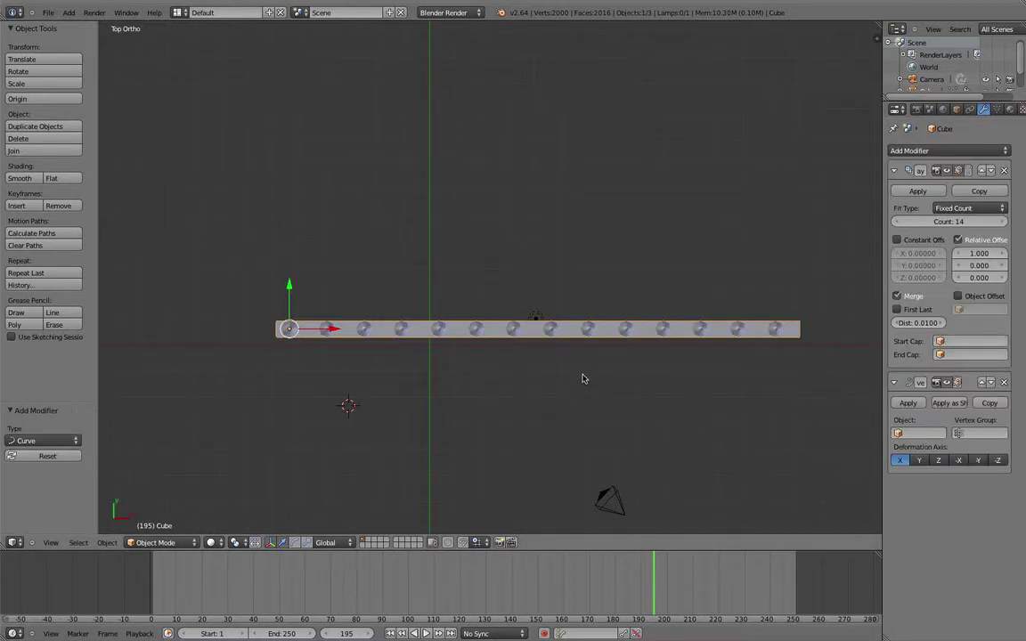
Add a Bezier circle at the 3D cursor
key(shift+s)
key(shift+a)
mouse_move(592, 366)
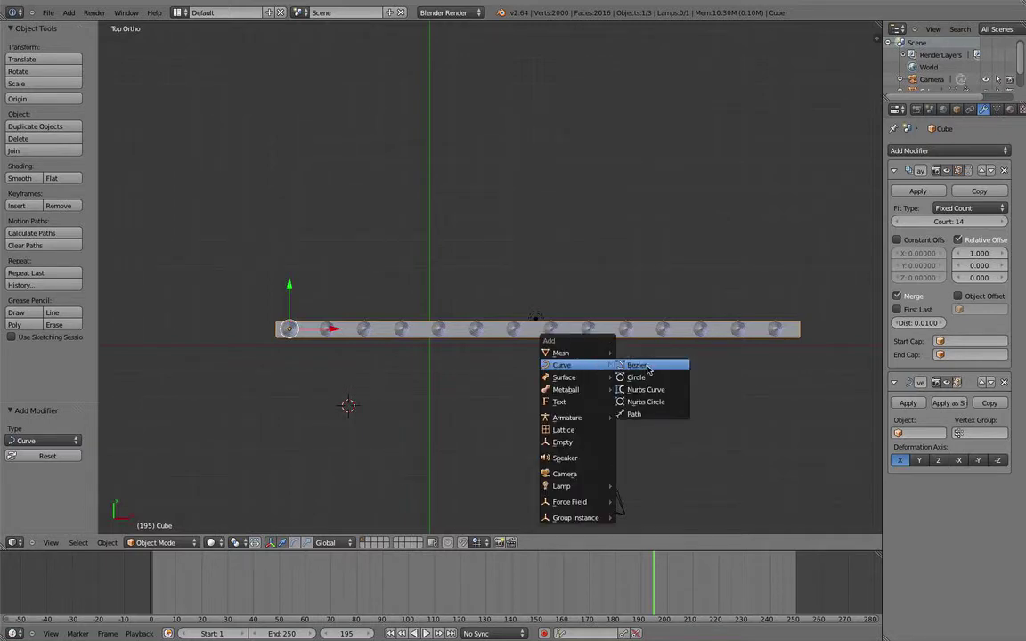
click(644, 381)
scroll(509, 348, down, 1)
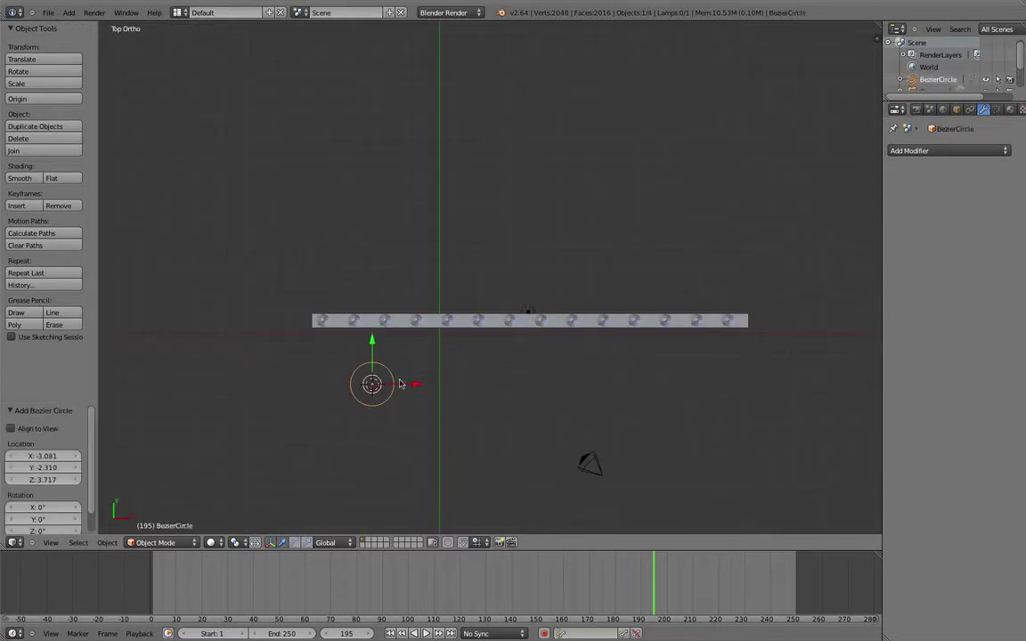
Scale the Bezier circle up by 4.906 and move it 5.713 along X and -2.072 along Y
key(s)
click(633, 425)
shift+middle_drag(509, 407, 524, 365)
key(g)
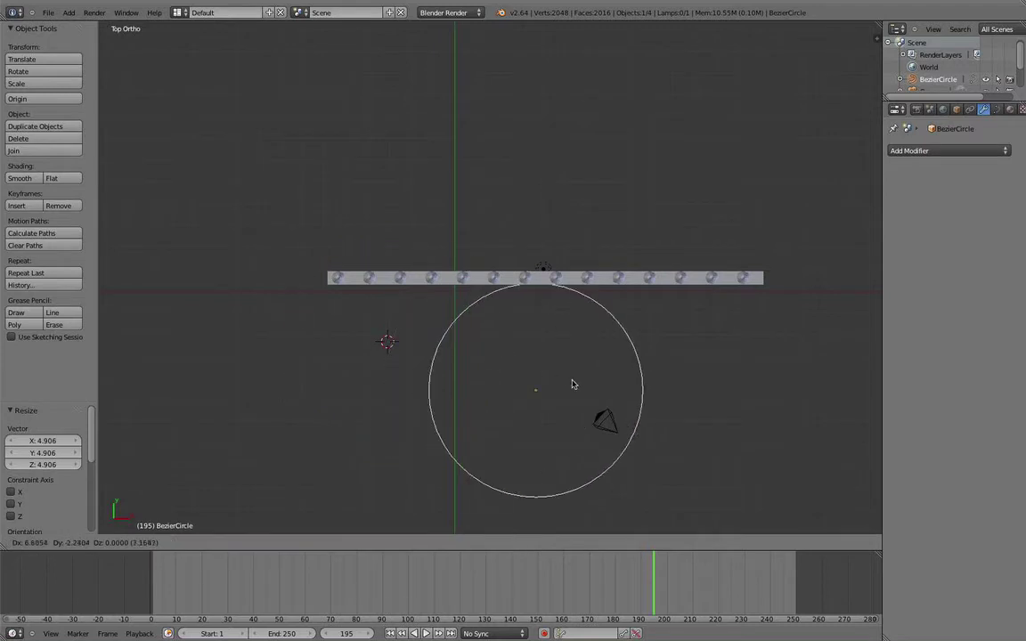
click(538, 371)
Assign BezierCircle as the deforming object of the fence's Curve modifier
right_click(531, 282)
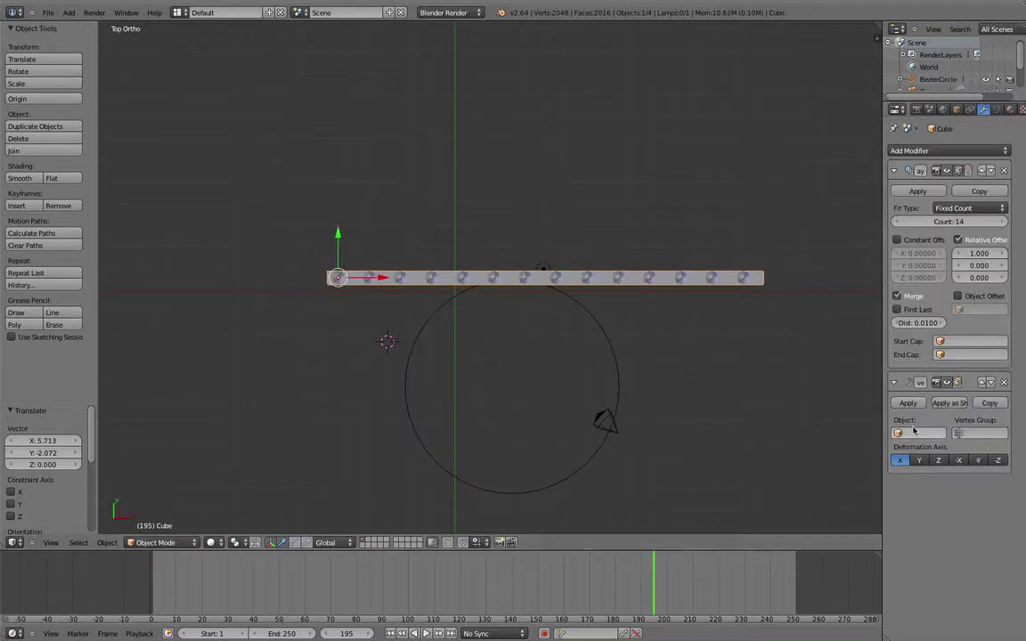
click(901, 435)
click(901, 450)
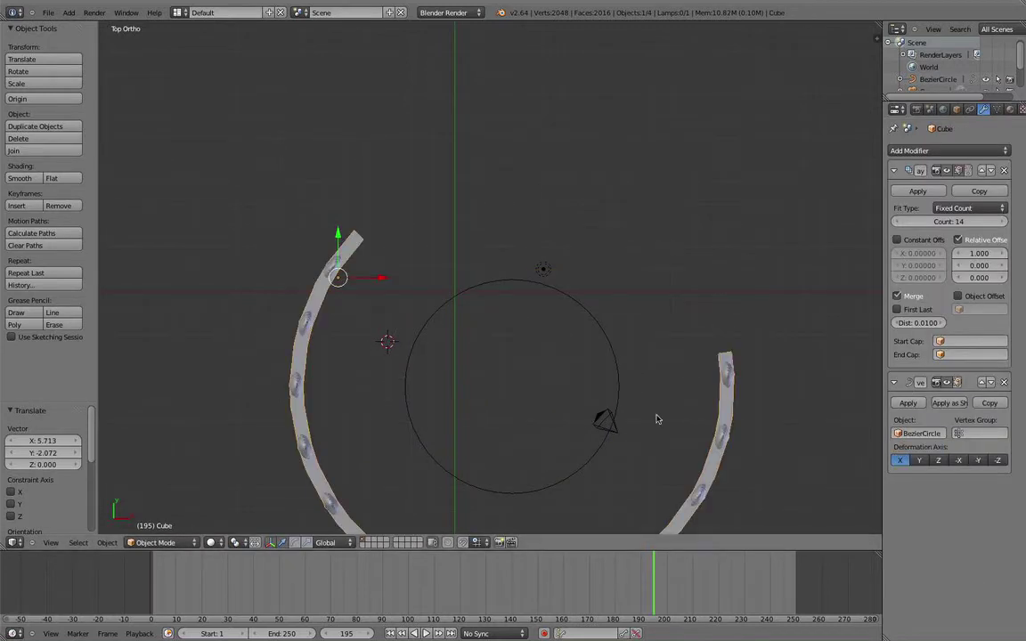
middle_drag(657, 419, 568, 332)
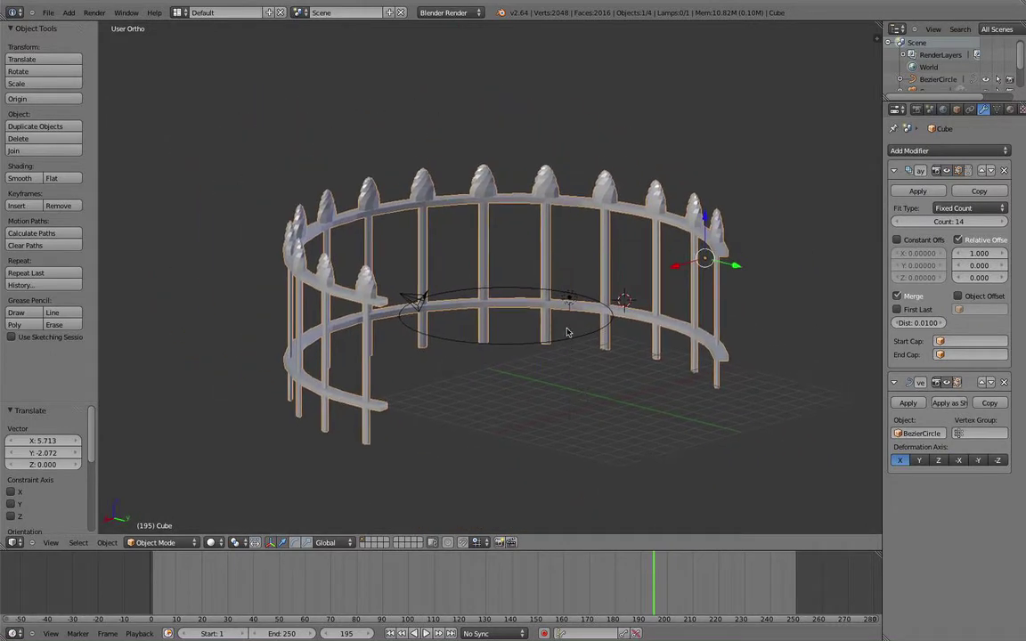
Scale the Bezier circle up by 1.364 to widen the curved fence
right_click(568, 327)
right_click(568, 327)
right_click(587, 333)
key(s)
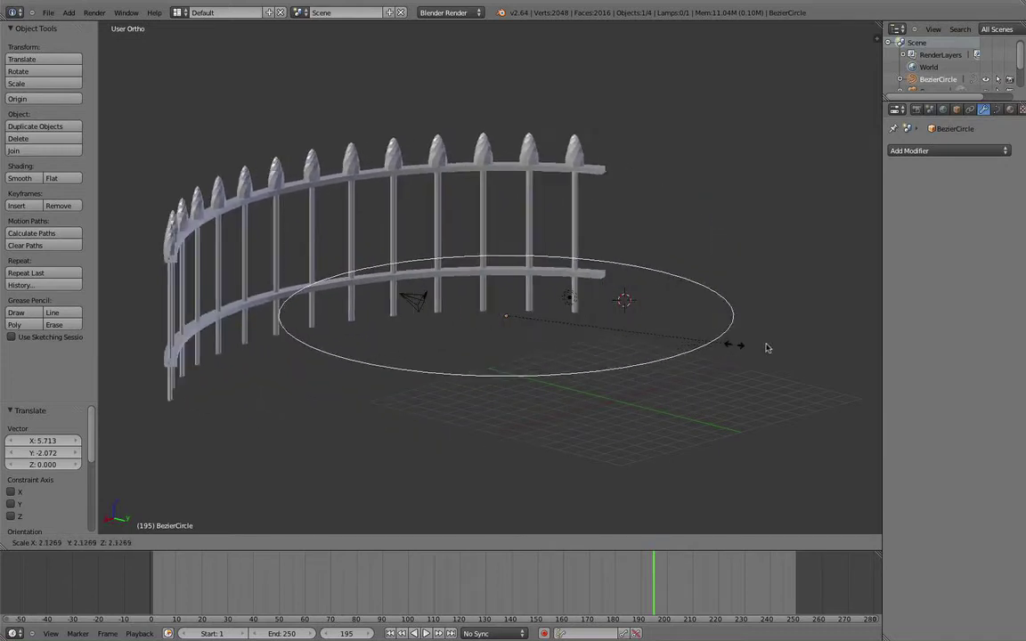
click(674, 307)
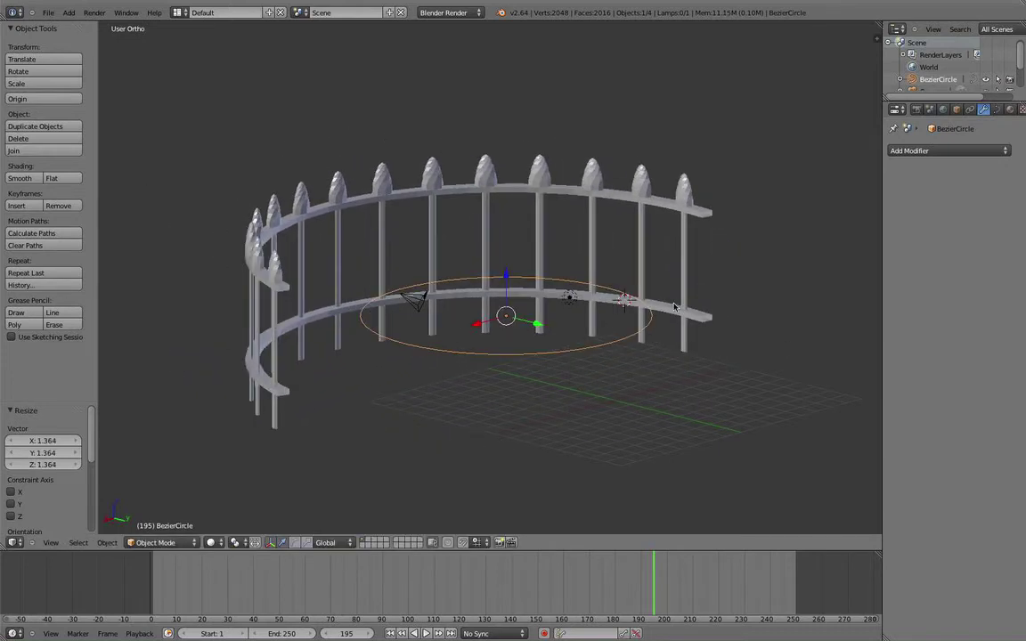
Raise the count of the fence's Array modifier to 29
right_click(655, 214)
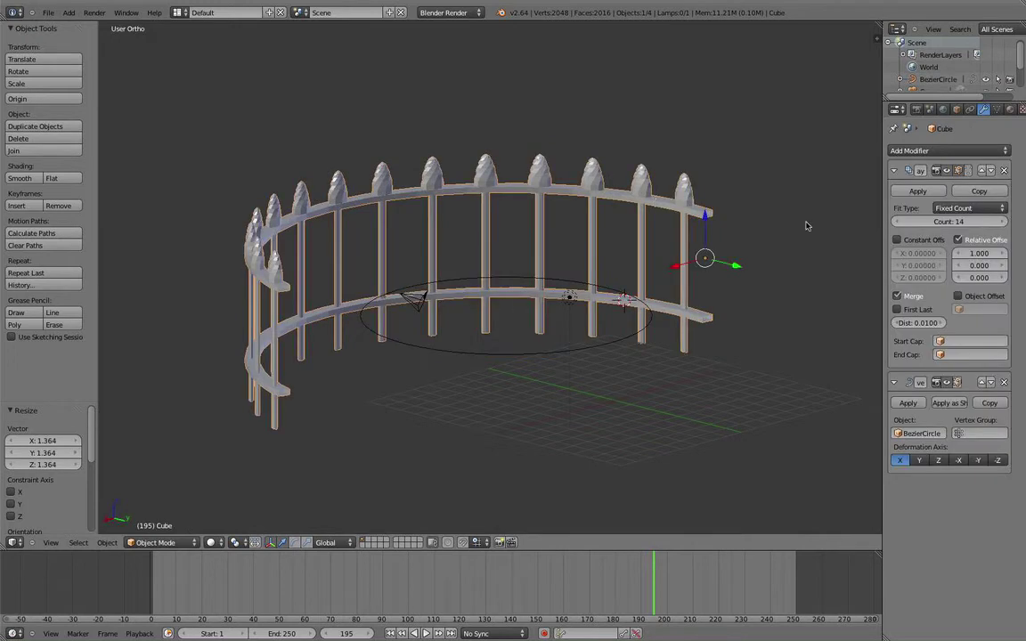
click(996, 224)
click(995, 224)
click(995, 224)
click(995, 223)
click(995, 223)
click(996, 224)
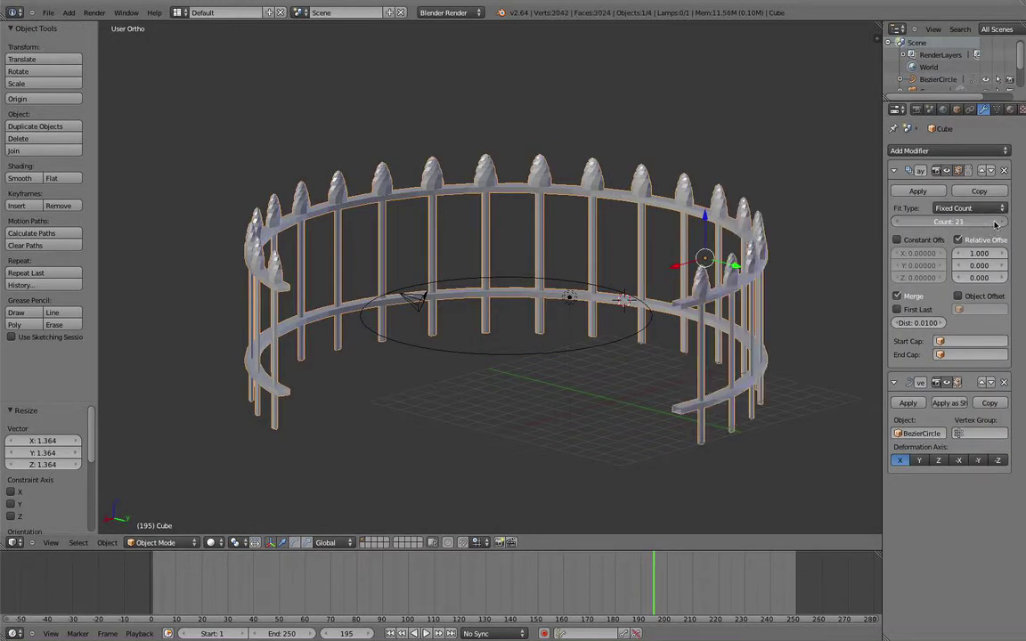
click(995, 224)
click(996, 223)
click(996, 223)
click(996, 224)
click(996, 224)
click(995, 224)
click(996, 223)
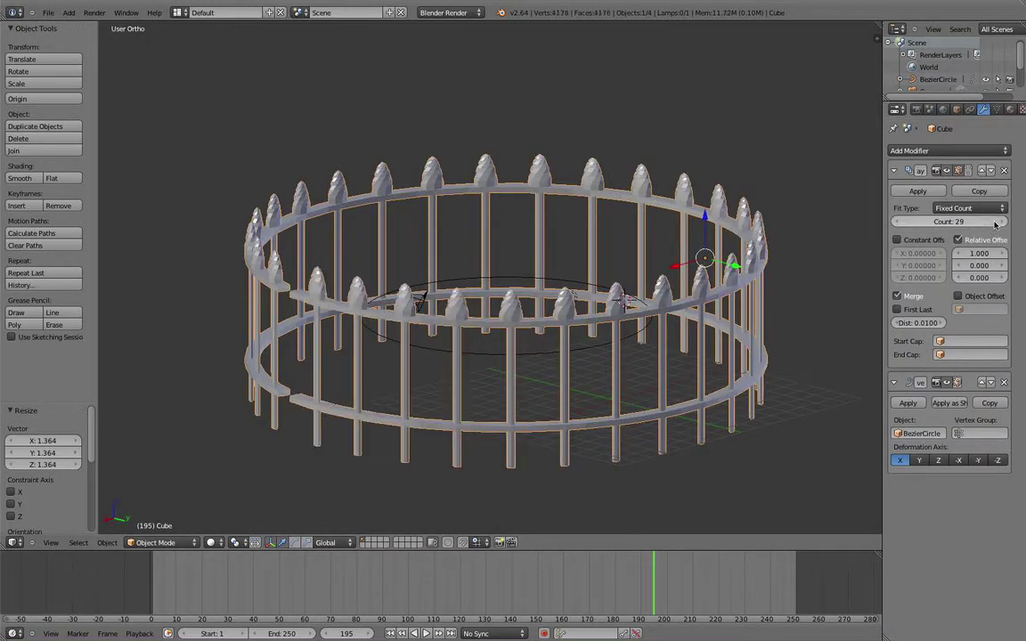
click(995, 224)
Examine the circular fence from the front and in perspective with everything deselected
middle_drag(717, 234, 570, 265)
scroll(571, 265, up, 1)
scroll(572, 268, down, 4)
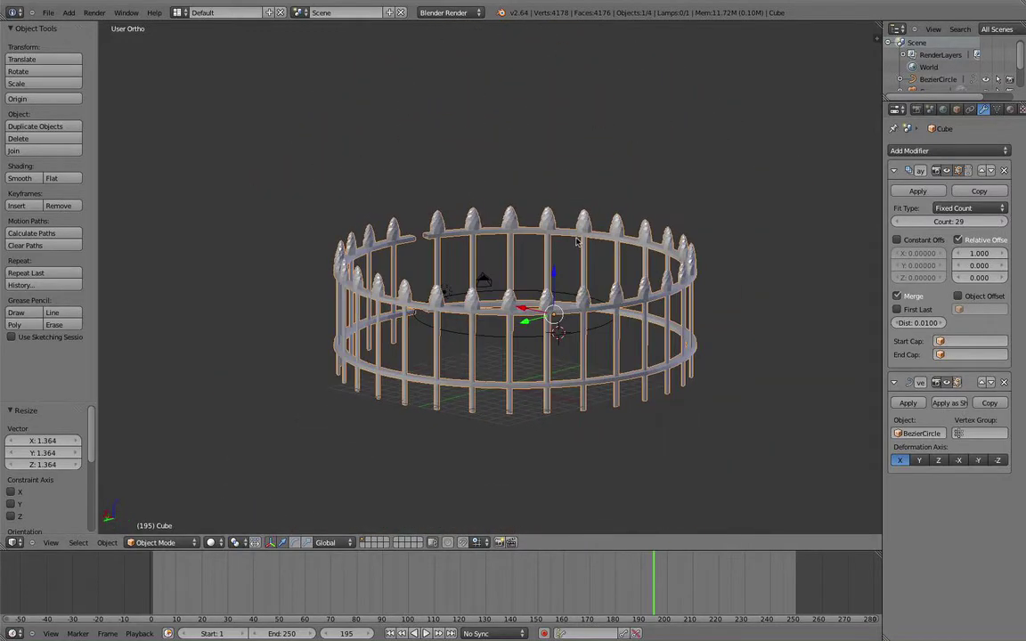
key(KP_1)
key(a)
key(a)
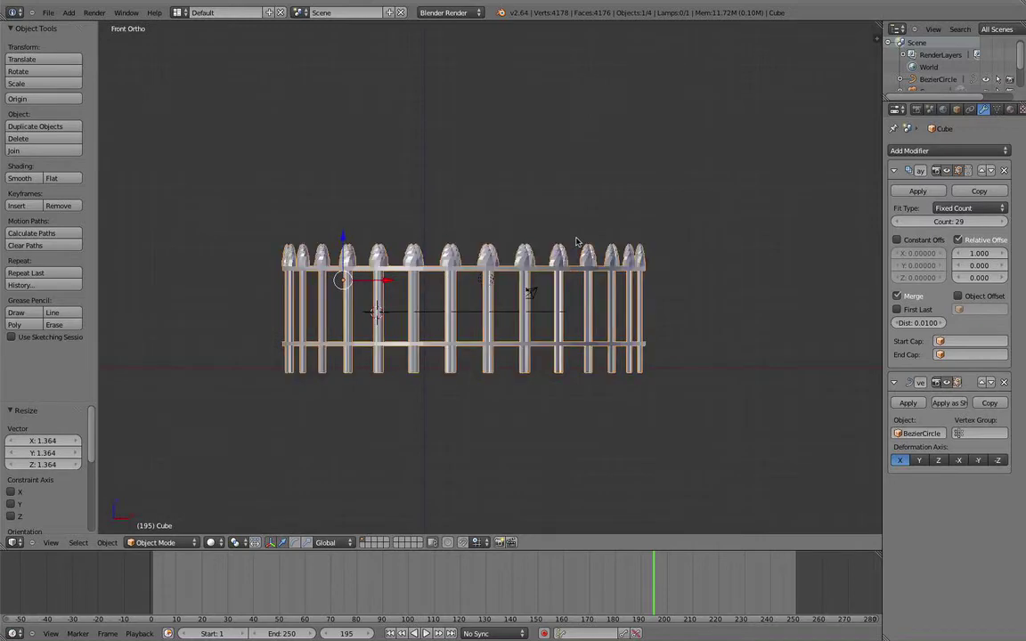
key(KP_5)
middle_drag(584, 241, 525, 298)
key(a)
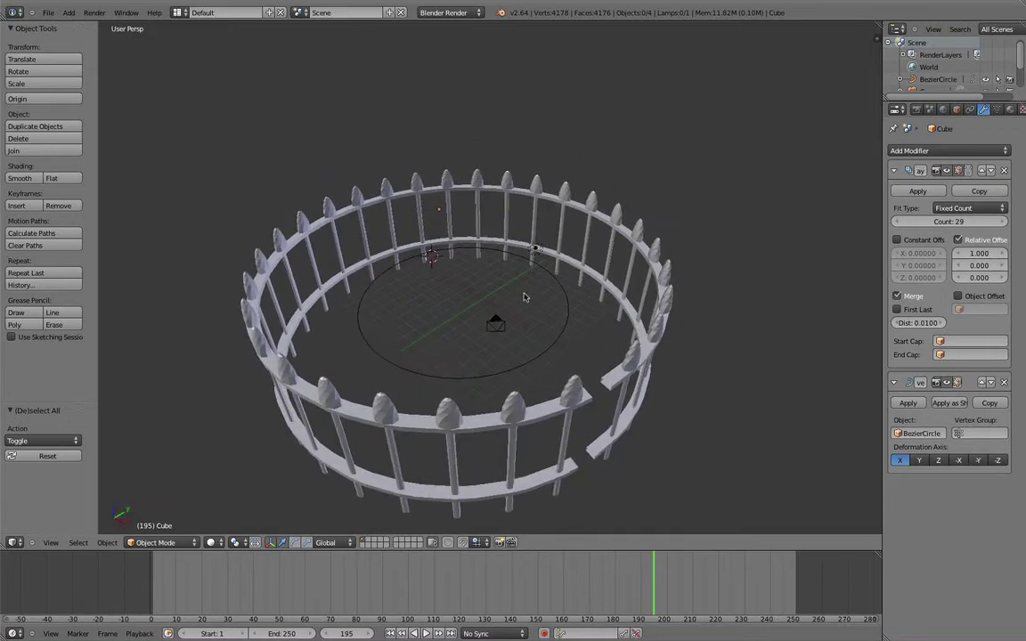
Delete the Bezier circle
right_click(560, 314)
key(x)
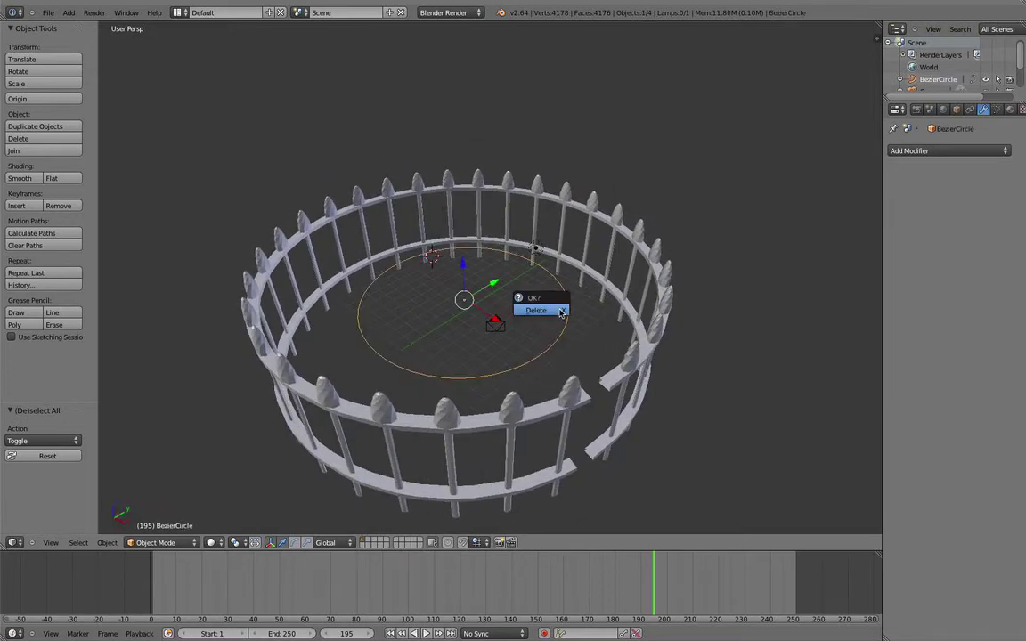
click(560, 313)
Add a Bezier curve in the orthographic top view, beside the straight fence
key(KP_7)
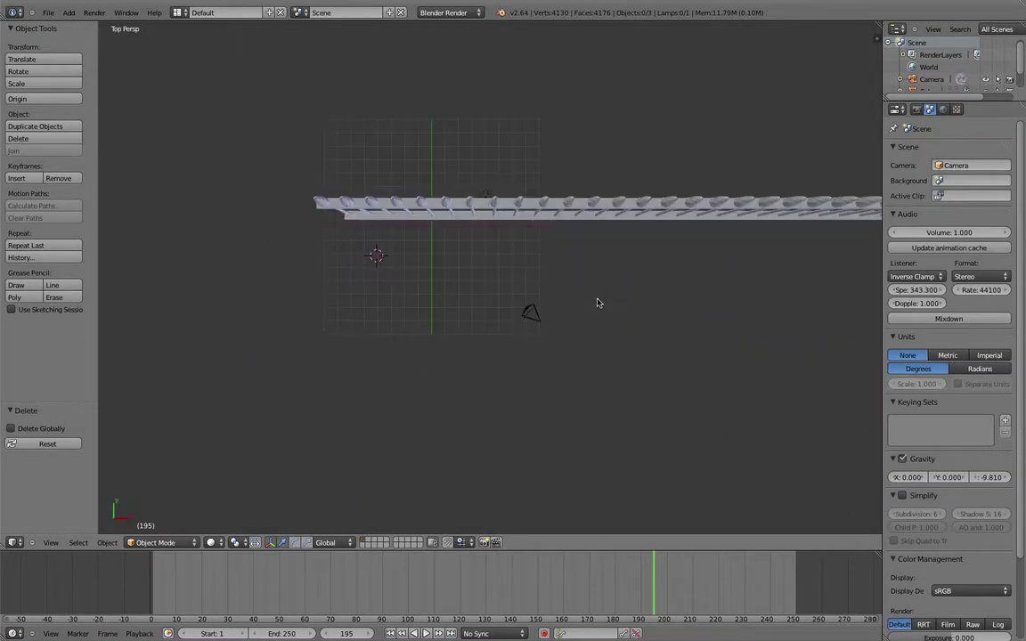
shift+middle_drag(595, 279, 438, 339)
key(KP_5)
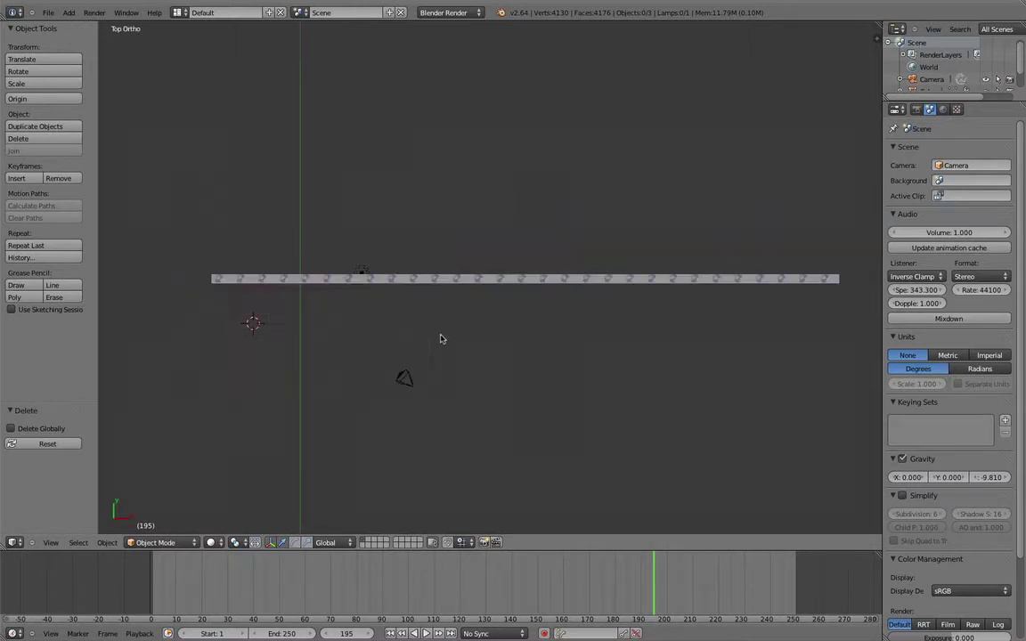
key(shift+a)
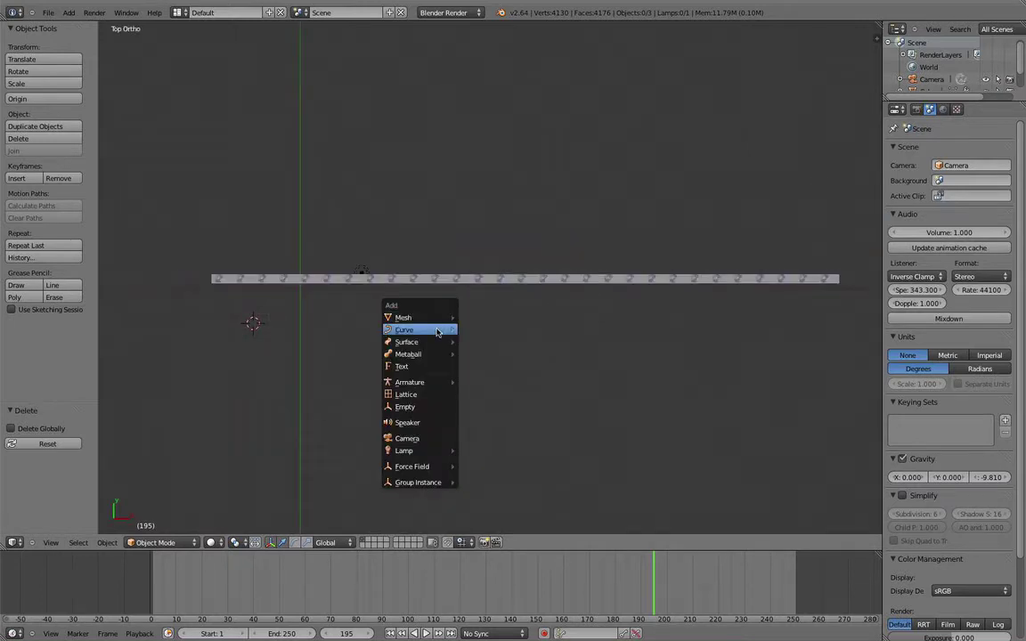
mouse_move(441, 331)
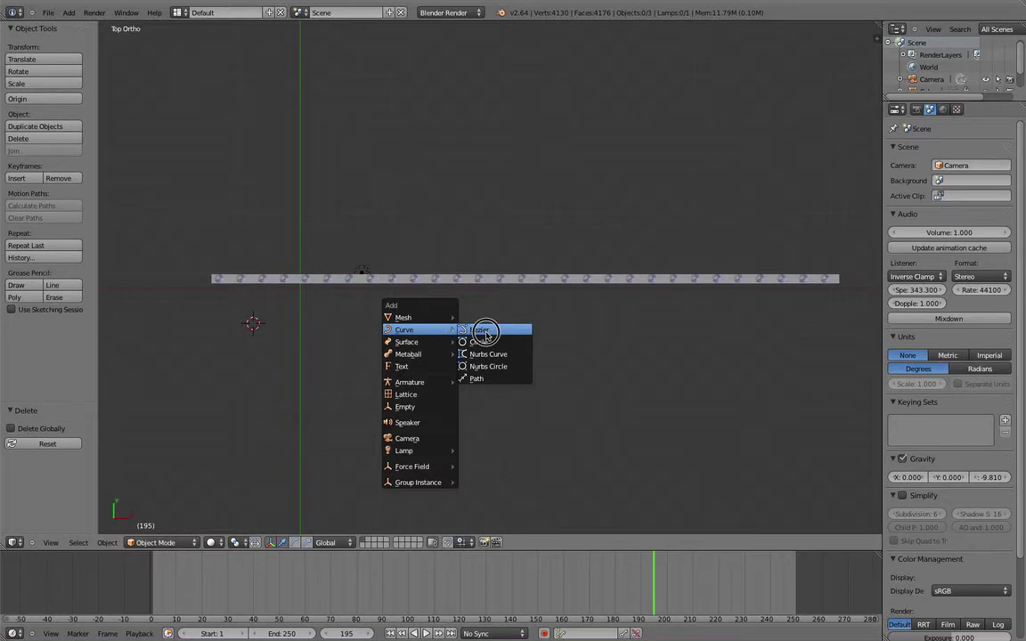
click(491, 328)
Move the Bezier curve's right end point about 36.8 in X and 2.9 in Y to the fence's far end
scroll(350, 332, up, 1)
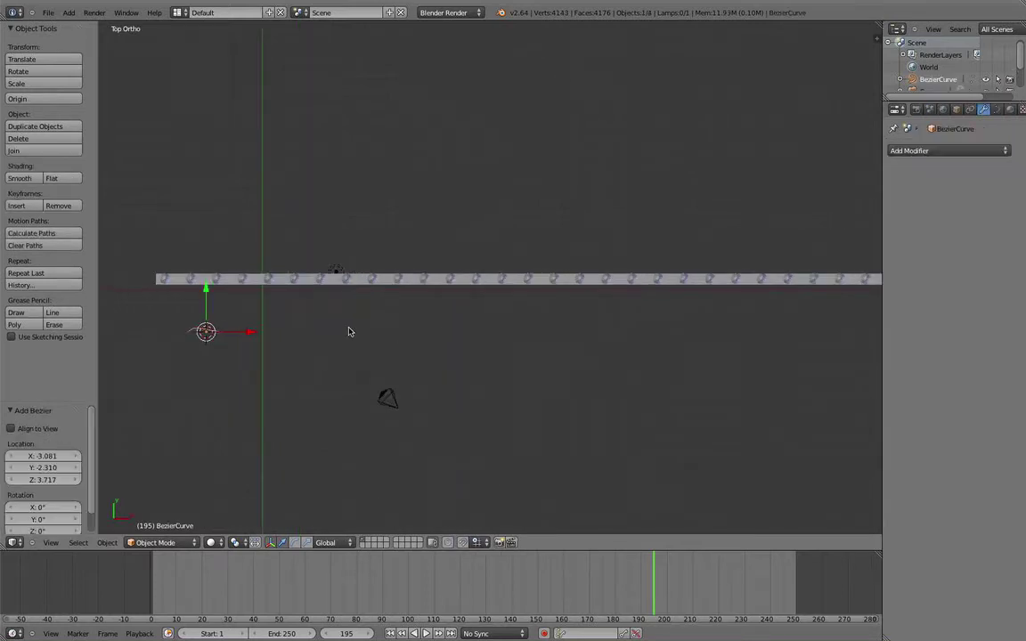
shift+middle_drag(350, 333, 414, 355)
scroll(365, 354, up, 2)
key(Tab)
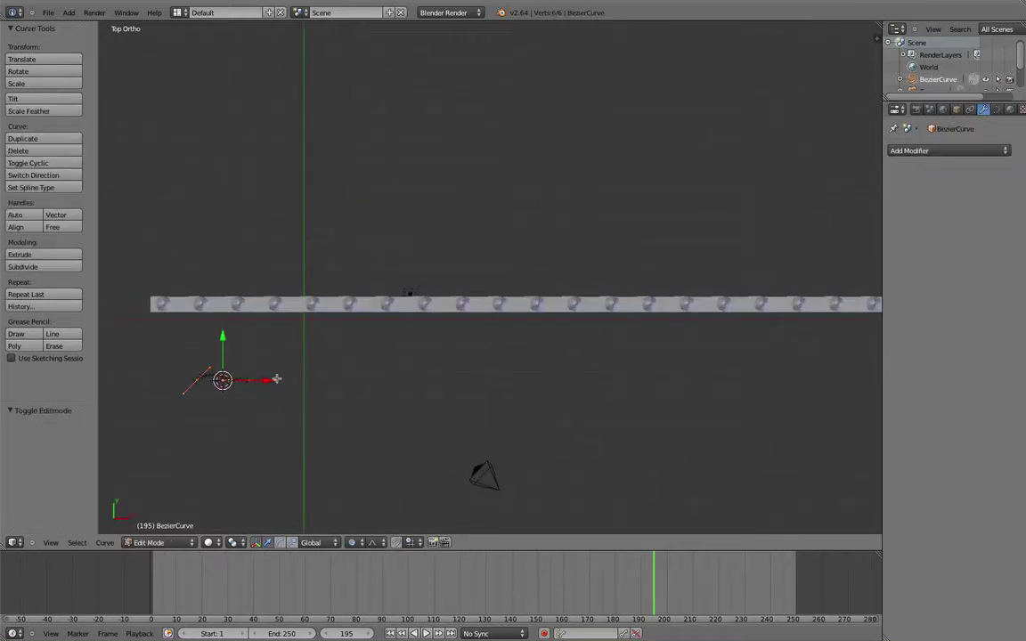
shift+middle_drag(356, 414, 344, 361)
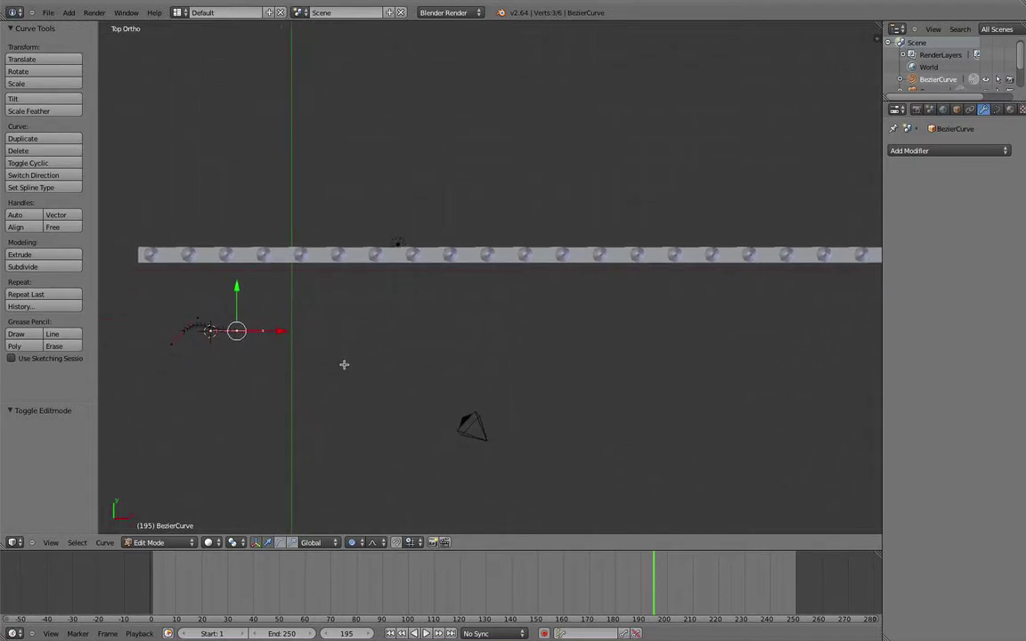
scroll(344, 361, down, 3)
middle_drag(430, 360, 416, 302)
key(KP_7)
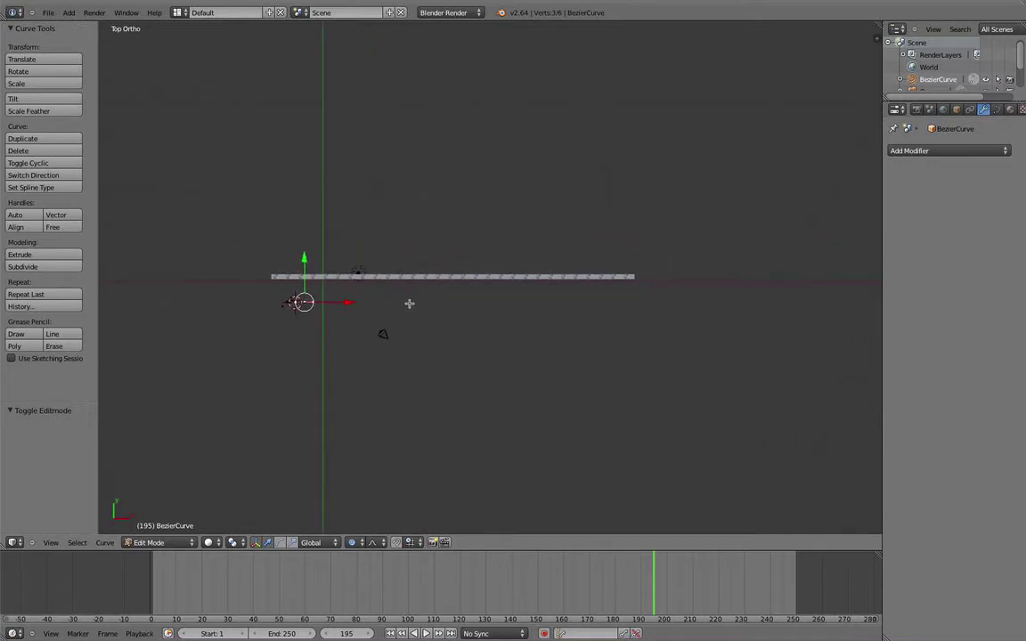
key(g)
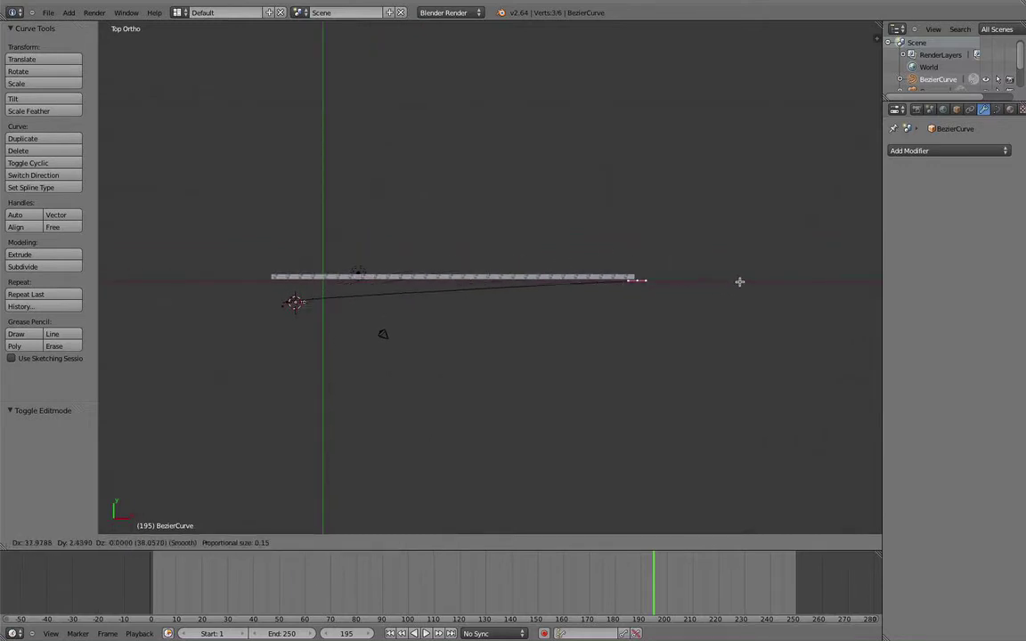
click(728, 278)
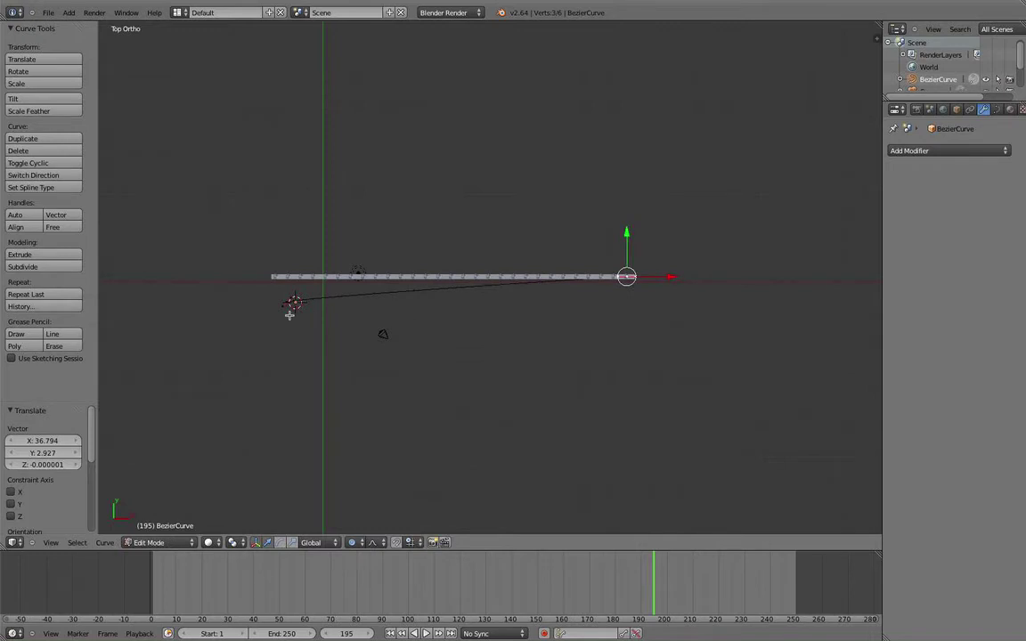
Move the curve's left end point about -1.7 in X and 2.9 in Y onto the fence's first pole
scroll(294, 319, up, 2)
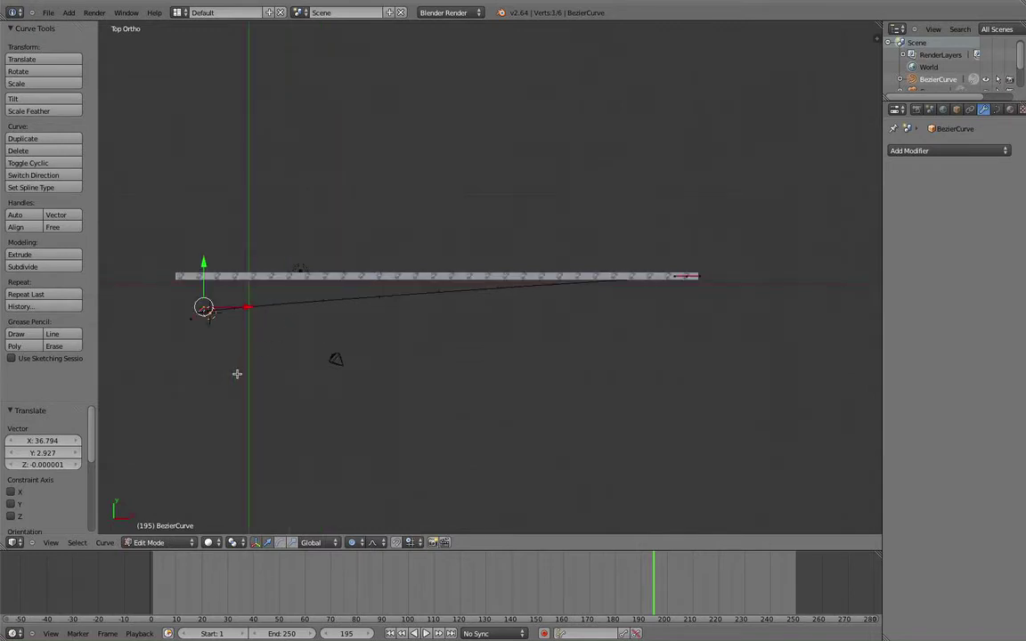
shift+middle_drag(237, 374, 283, 363)
scroll(285, 354, up, 3)
shift+middle_drag(195, 352, 450, 398)
scroll(401, 383, up, 2)
right_click(255, 390)
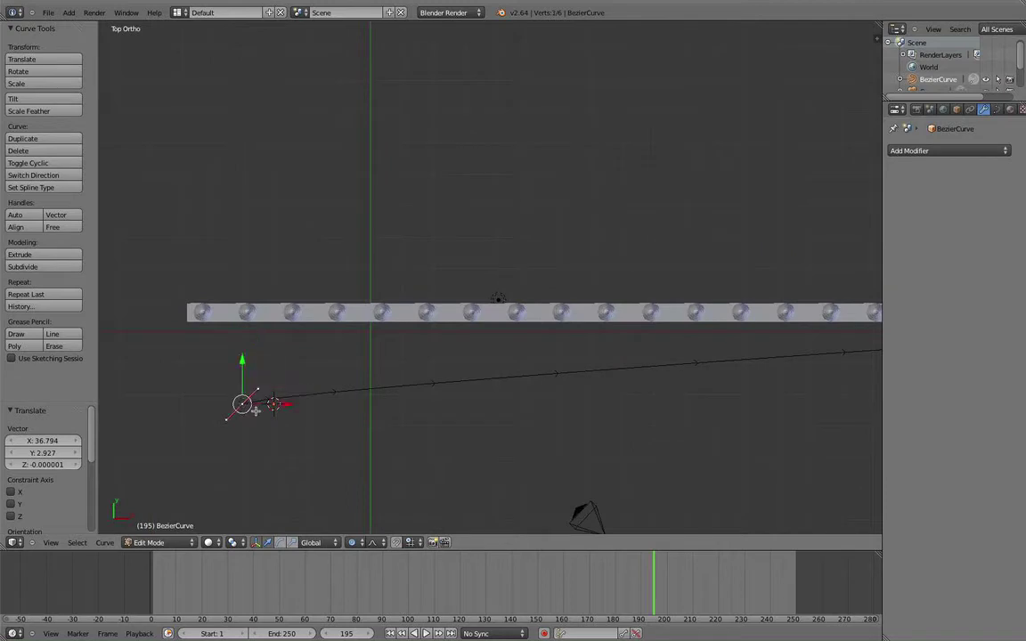
key(g)
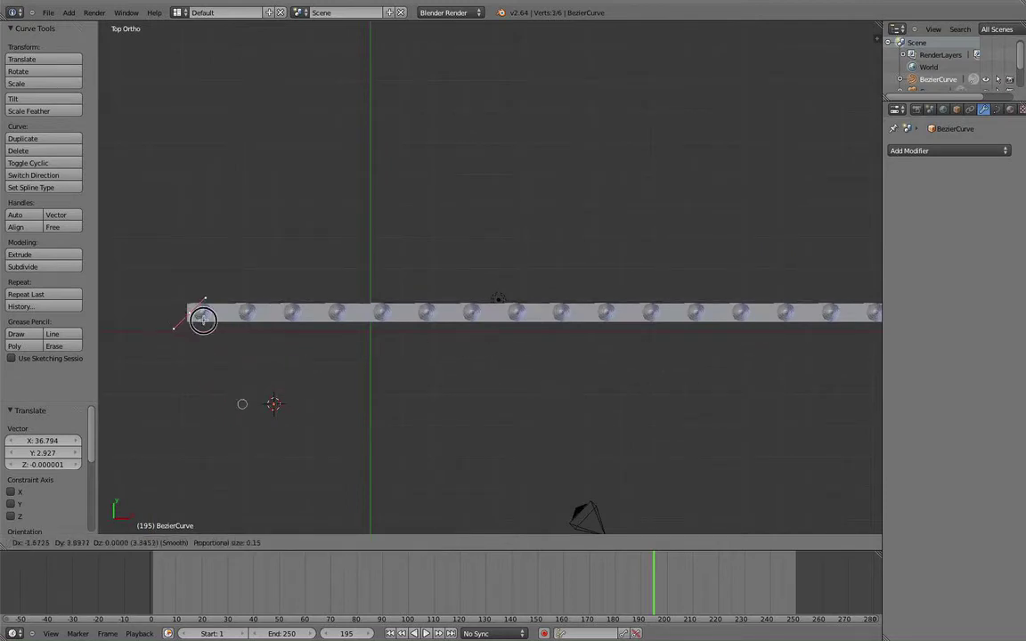
click(203, 319)
scroll(331, 324, down, 2)
key(Tab)
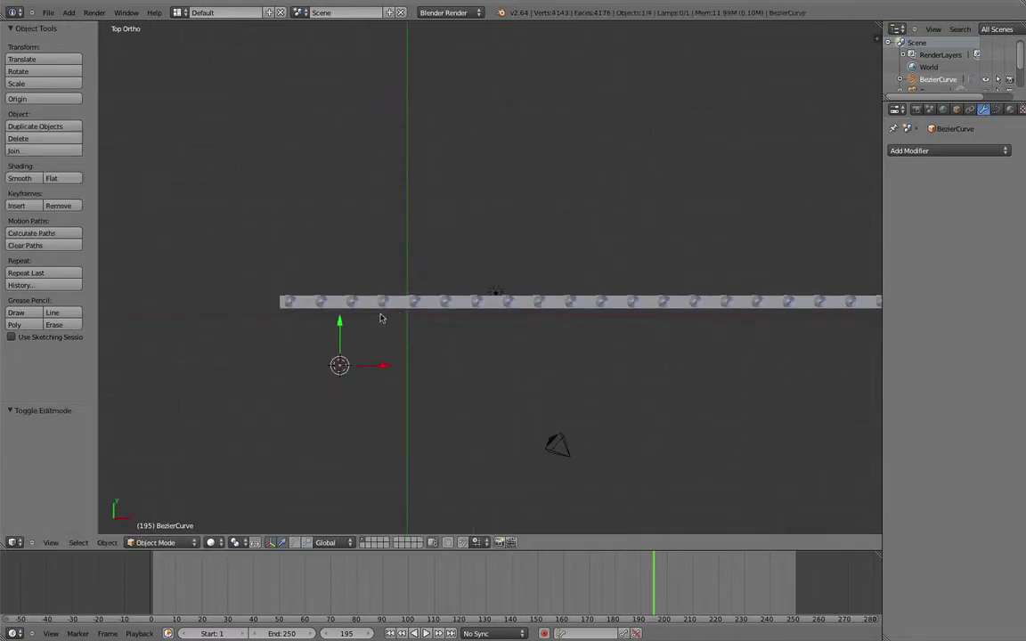
Assign BezierCurve as the object of the fence's Curve modifier
scroll(474, 334, down, 1)
middle_drag(474, 334, 647, 281)
right_click(639, 281)
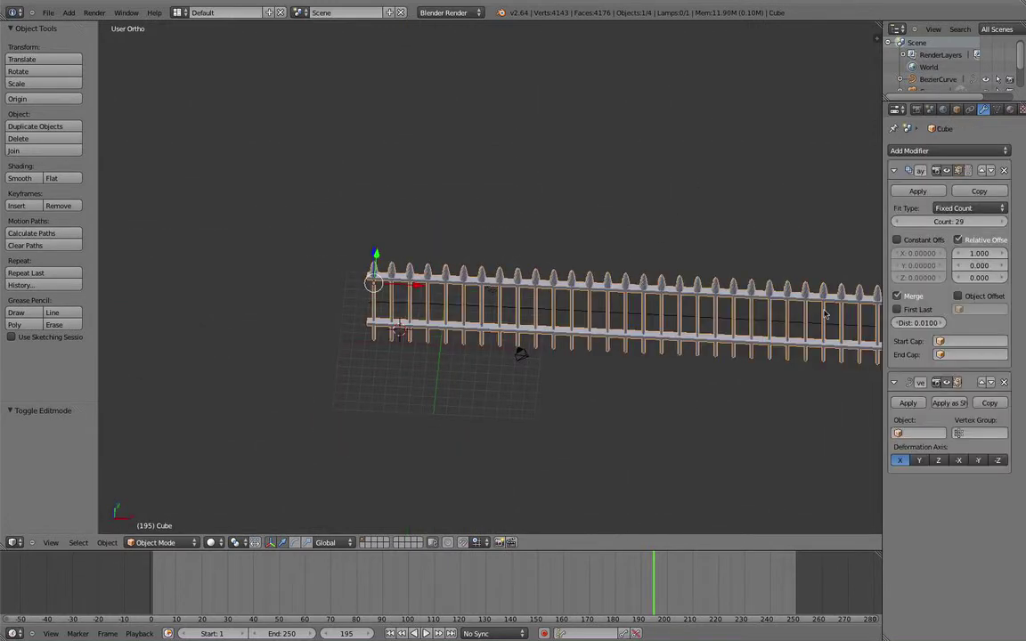
click(904, 431)
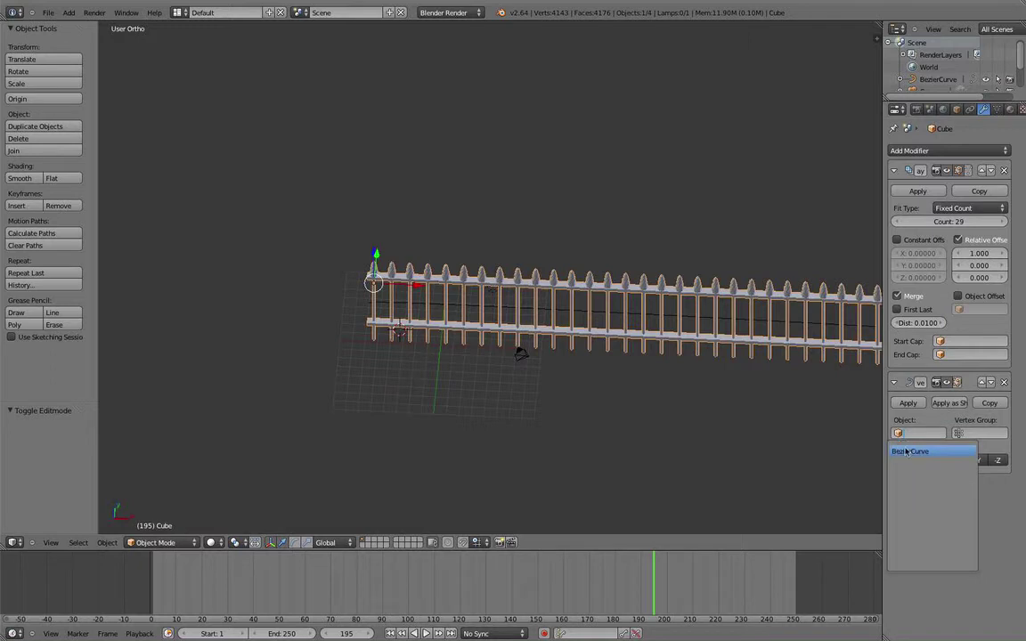
click(906, 452)
middle_drag(586, 356, 549, 405)
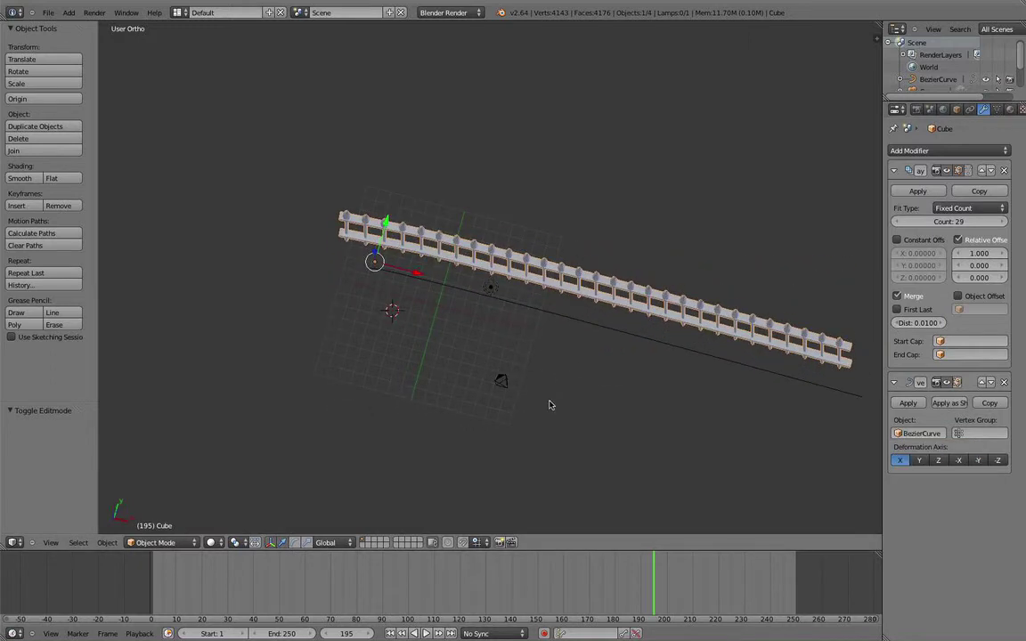
Move the Bezier curve's start point about 3.8 along X in the top view
key(KP_7)
key(Tab)
key(Tab)
scroll(433, 290, down, 1)
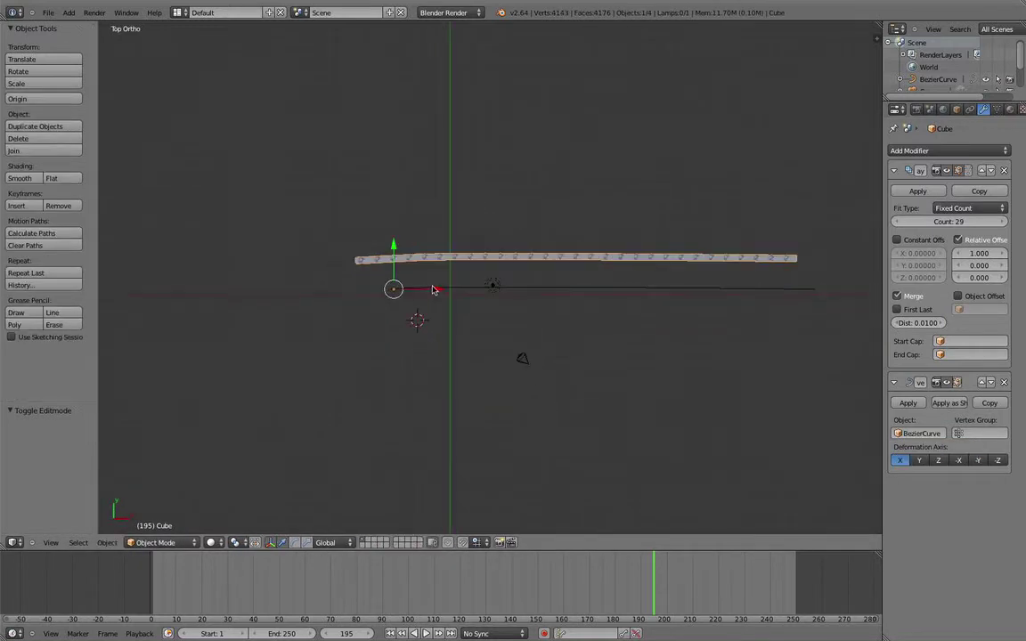
right_click(433, 290)
key(Tab)
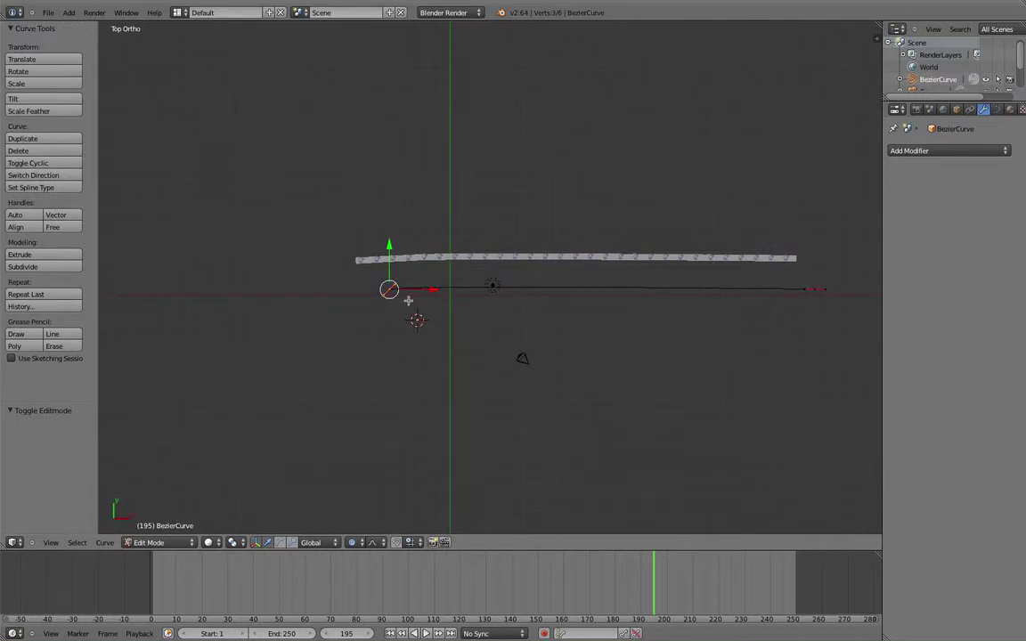
key(g)
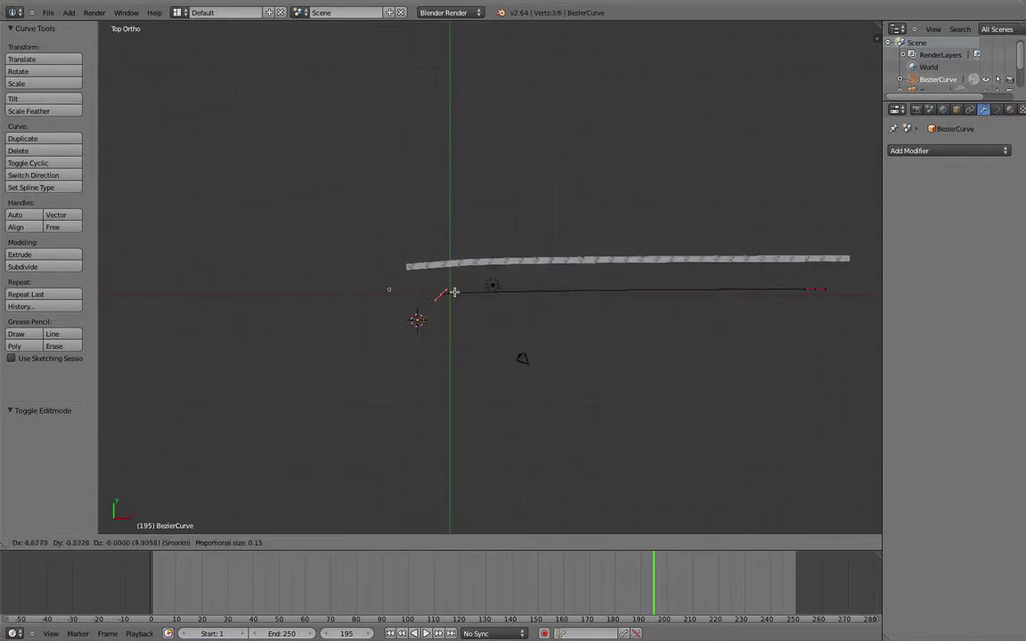
click(440, 283)
Pull the start point's handle about 4.3 in X and 14.7 in Y, and move the end point about -15 in X and 6.4 in Y
right_click(481, 284)
key(g)
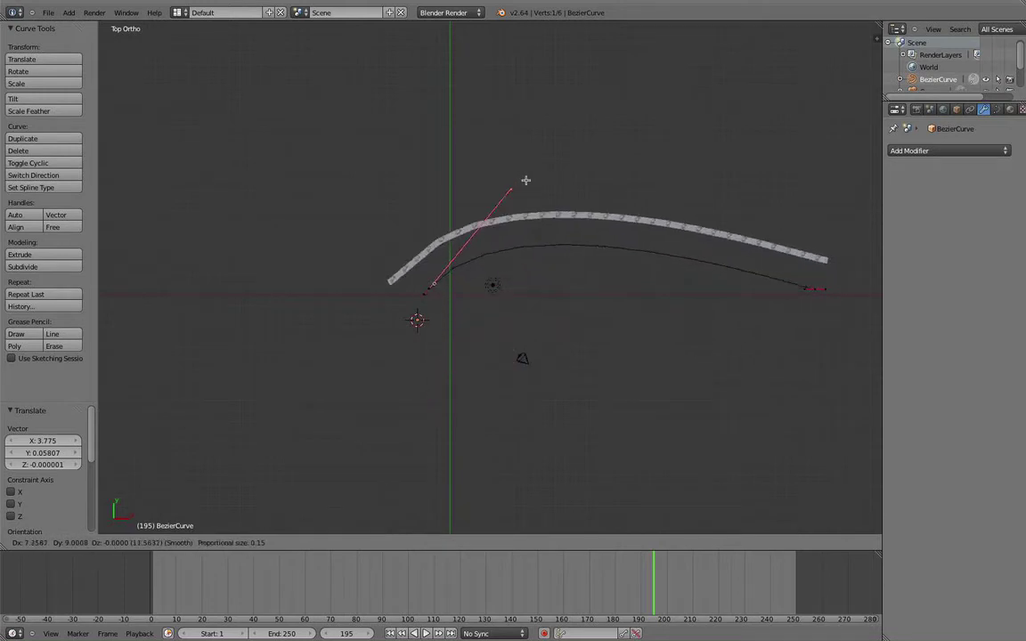
click(479, 129)
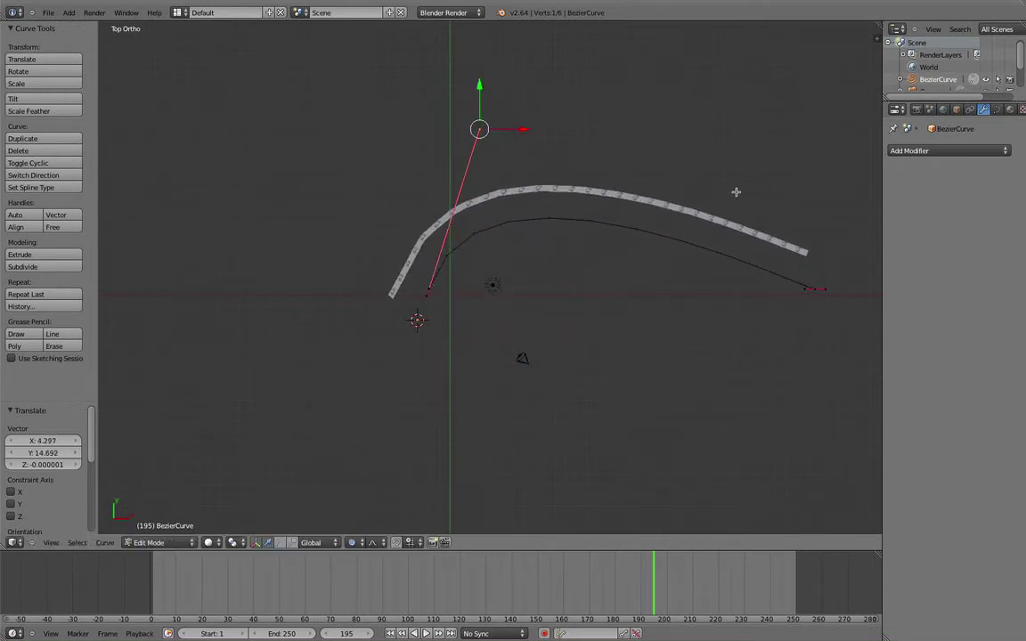
key(g)
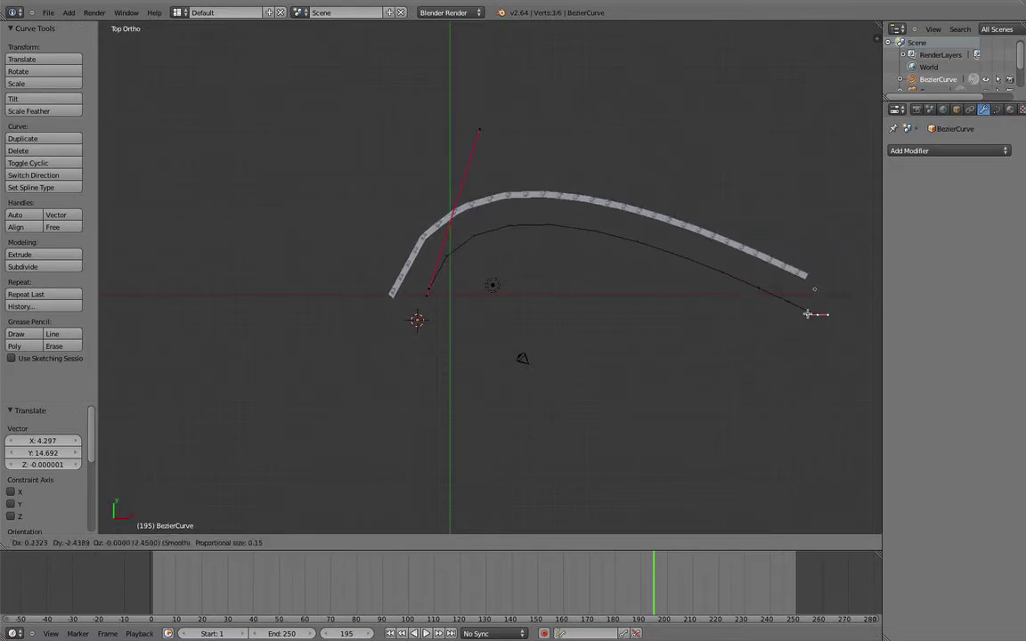
click(674, 246)
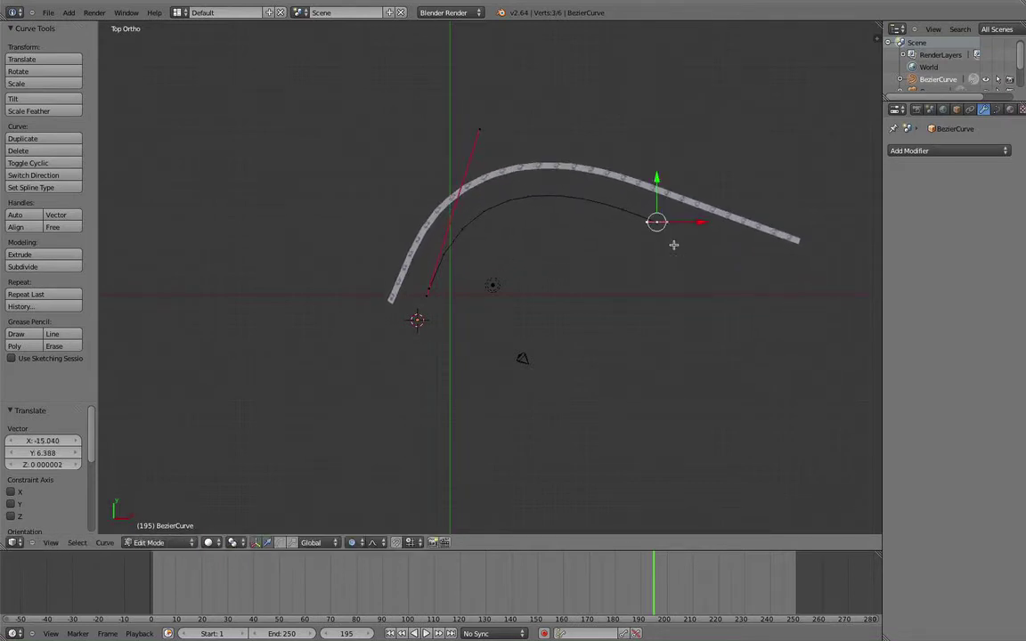
Extrude the curve's end point about 10.5 in X and -11.1 in Y, and rotate the new point about 129°
key(g)
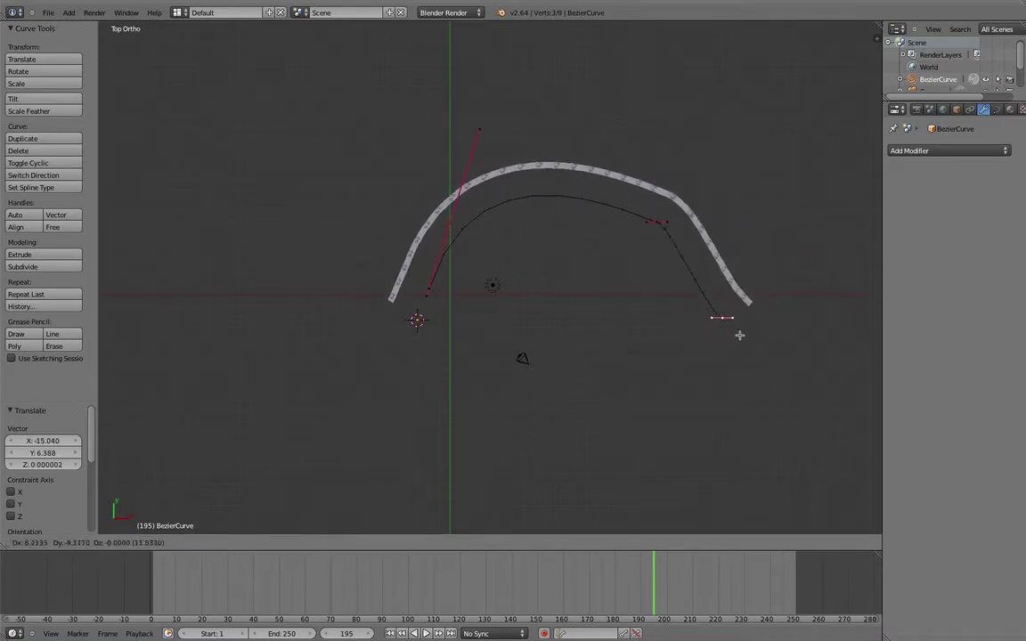
click(763, 351)
key(r)
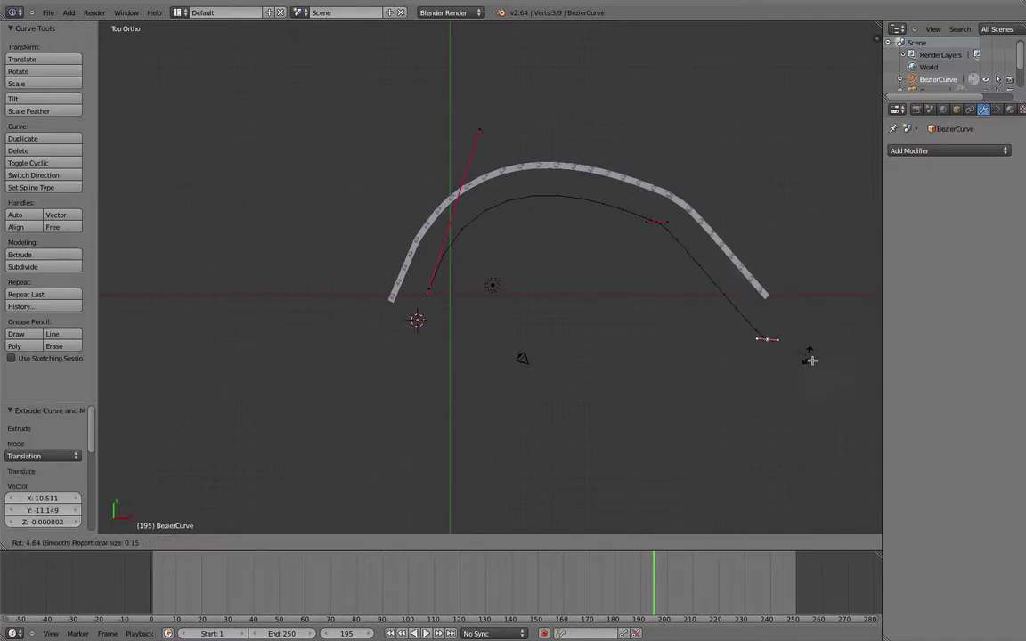
click(718, 372)
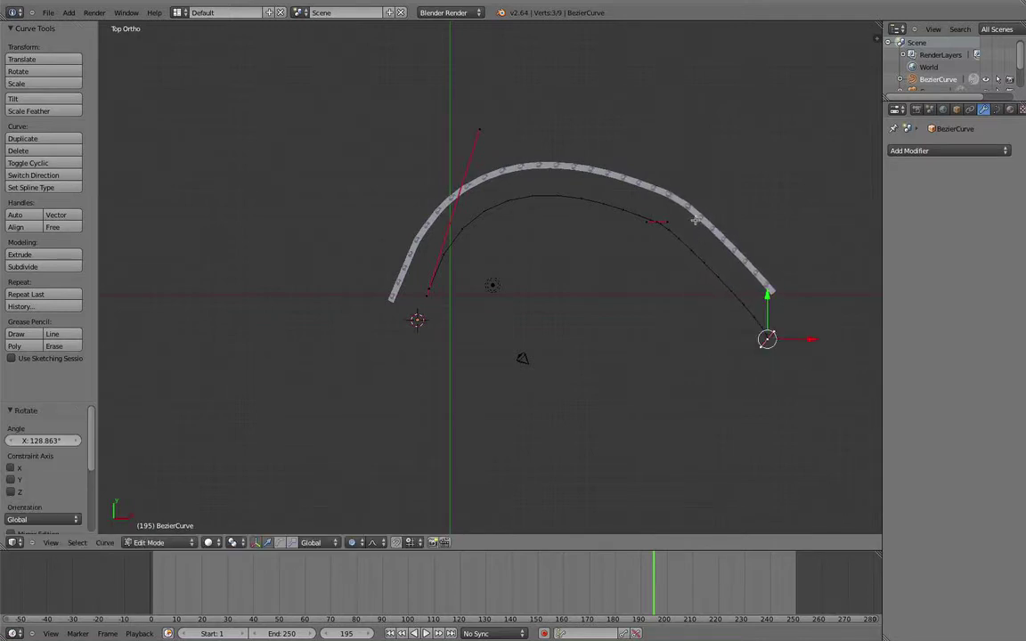
Move the middle point's handle about 2.8 in X and -4.7 in Y toward the curve's new end
key(g)
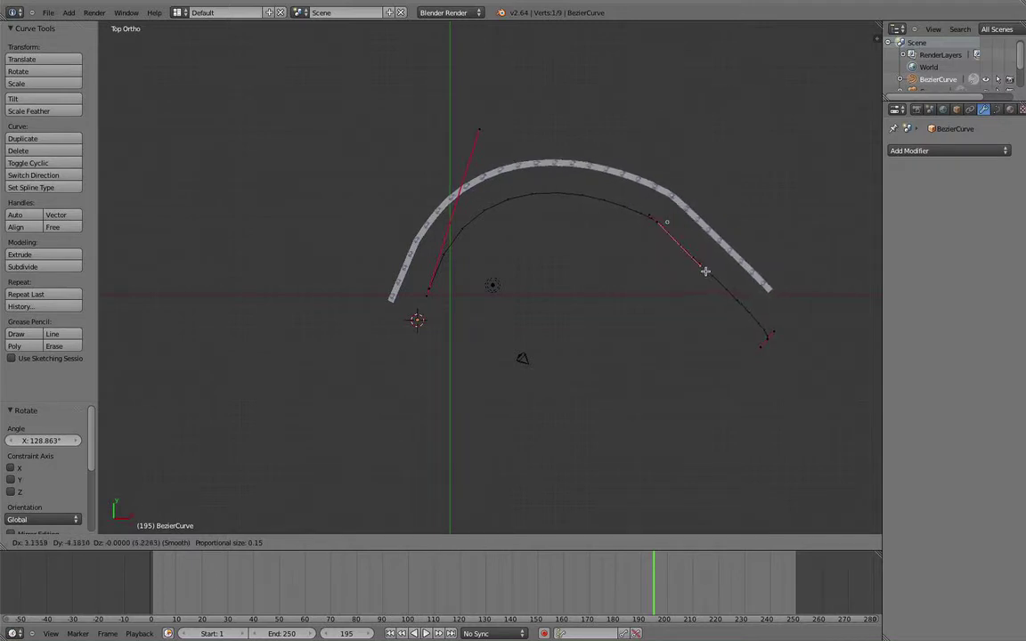
click(705, 270)
middle_drag(695, 307, 377, 192)
key(KP_7)
Extrude the curve's end point again, about 13.8 in X and -2.5 in Y, and leave edit mode
scroll(604, 253, up, 1)
key(KP_7)
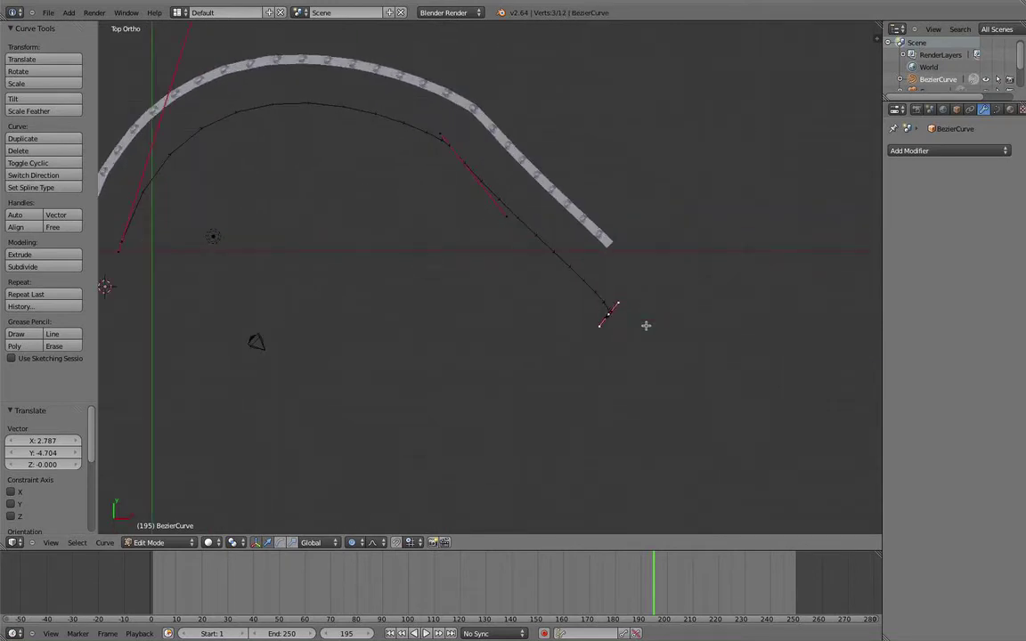
key(e)
click(853, 363)
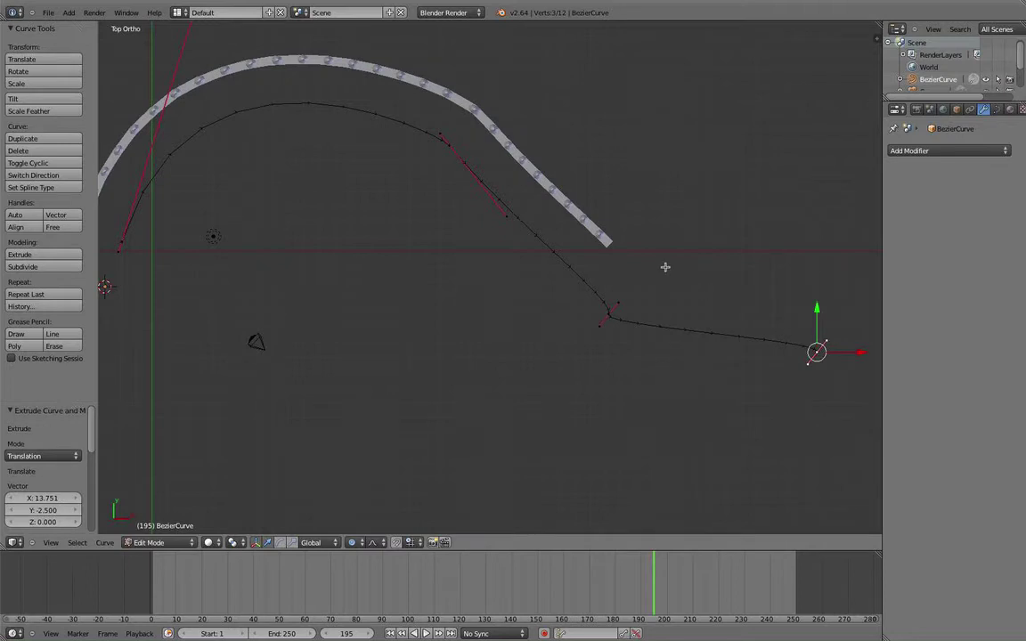
scroll(665, 267, down, 2)
key(Tab)
Raise the count of the fence's Array modifier to 39
right_click(537, 219)
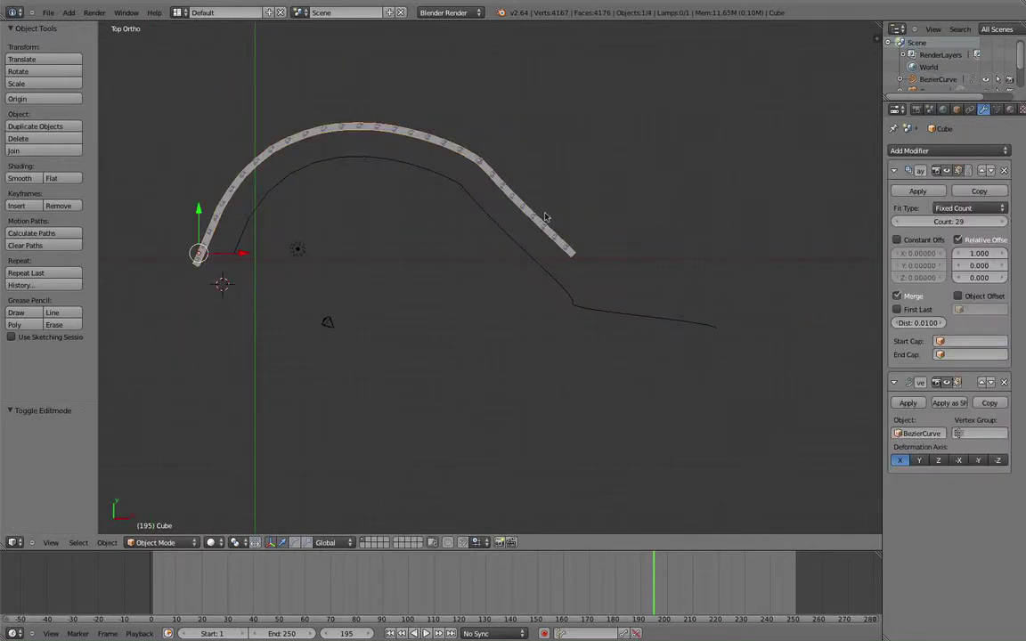
click(996, 223)
click(995, 223)
click(996, 222)
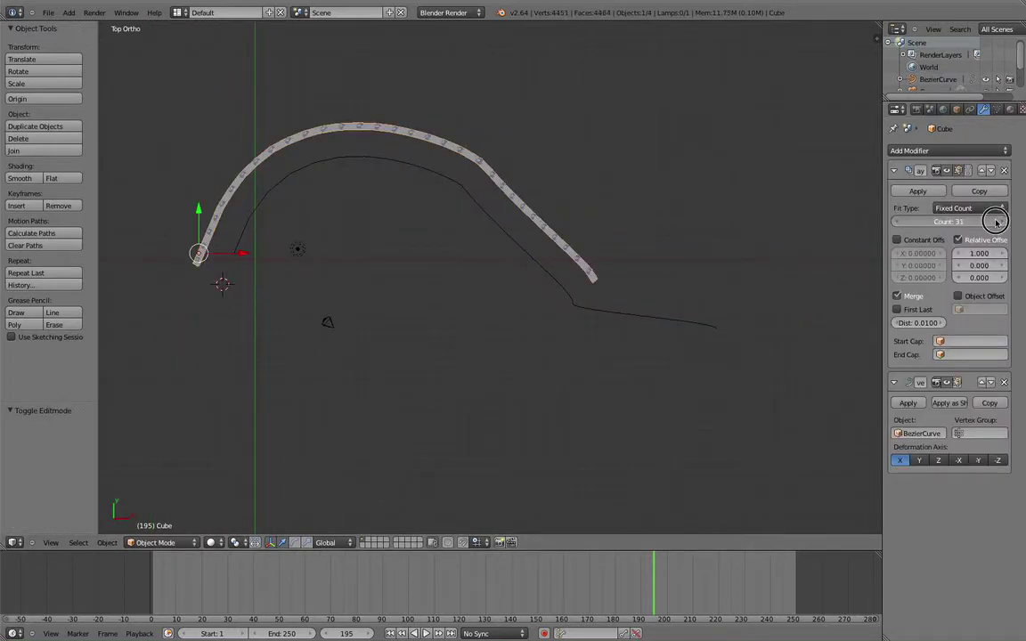
click(996, 222)
click(995, 223)
click(996, 223)
scroll(820, 292, up, 1)
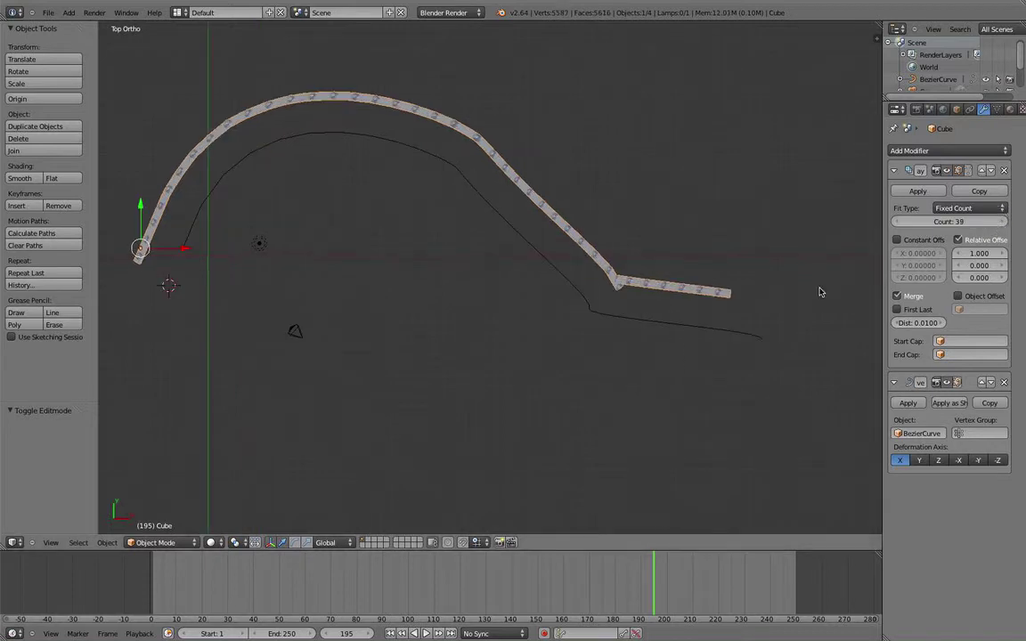
Select all points of the Bezier curve in edit mode and smooth them six times
right_click(643, 319)
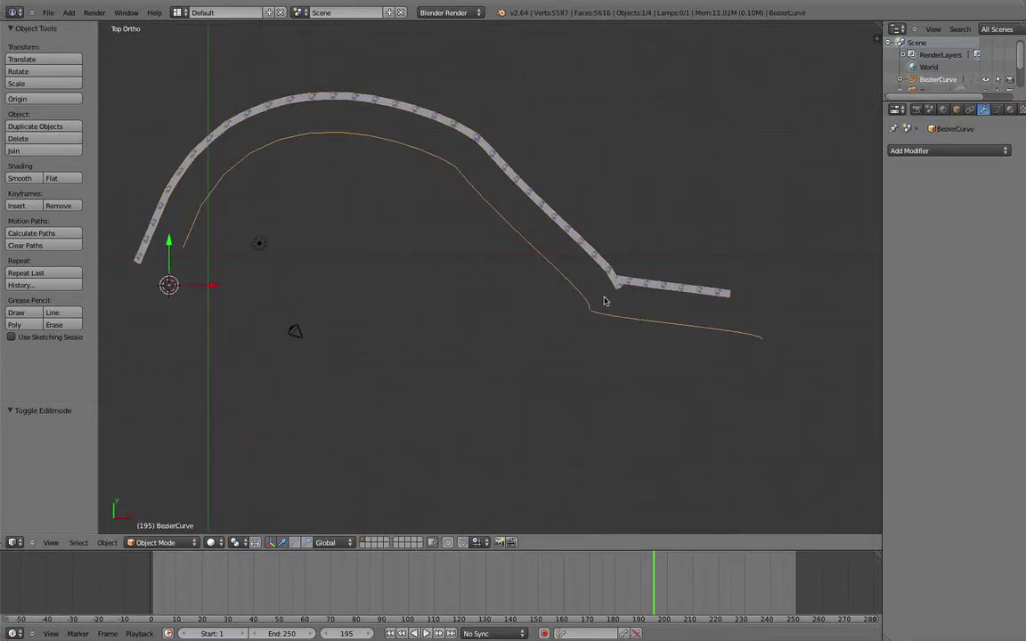
key(Tab)
key(a)
key(a)
key(w)
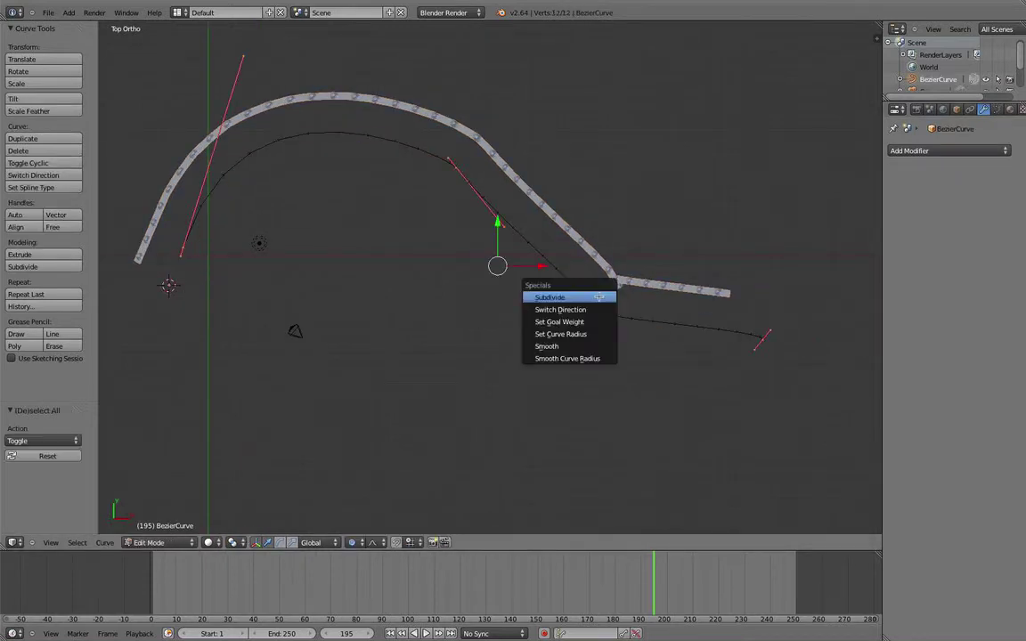
click(579, 345)
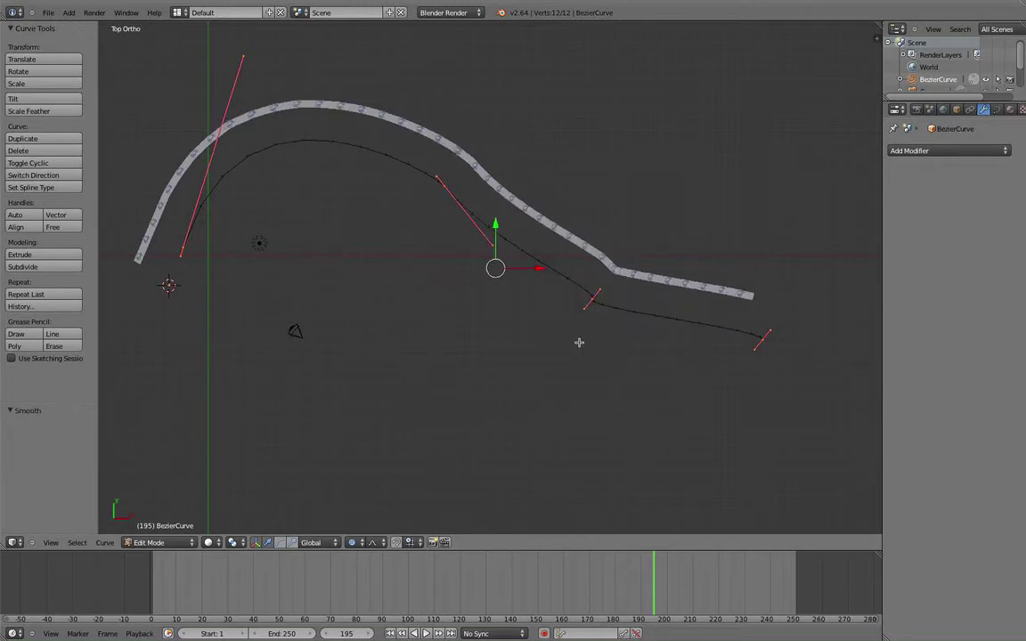
key(w)
click(579, 342)
key(w)
click(578, 343)
key(w)
click(578, 343)
key(w)
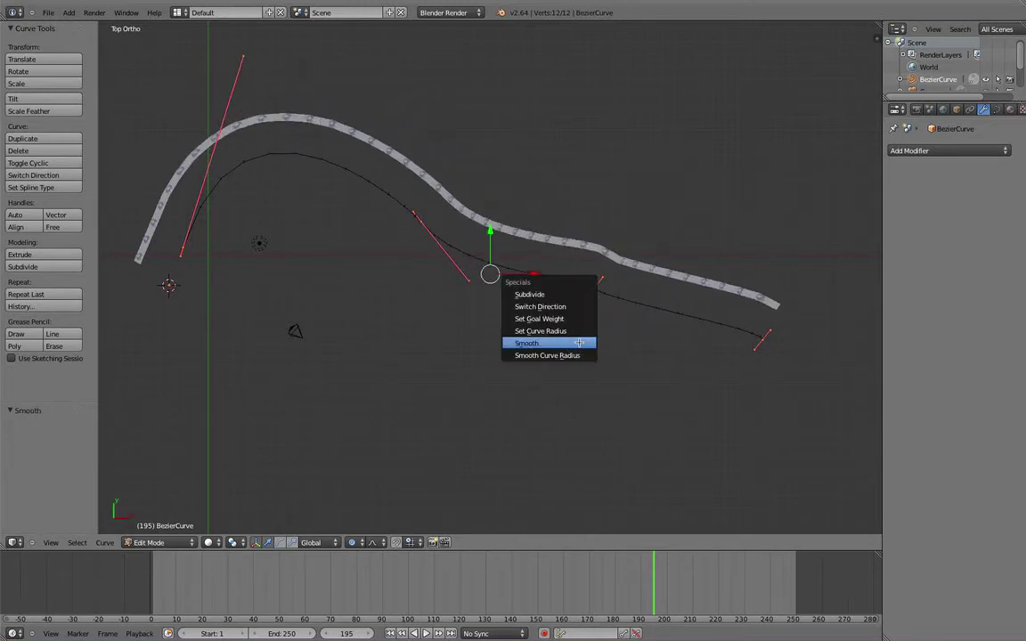
click(579, 343)
key(w)
click(578, 343)
Rotate the curve's third control point about -133° to level its handles along the path
right_click(591, 286)
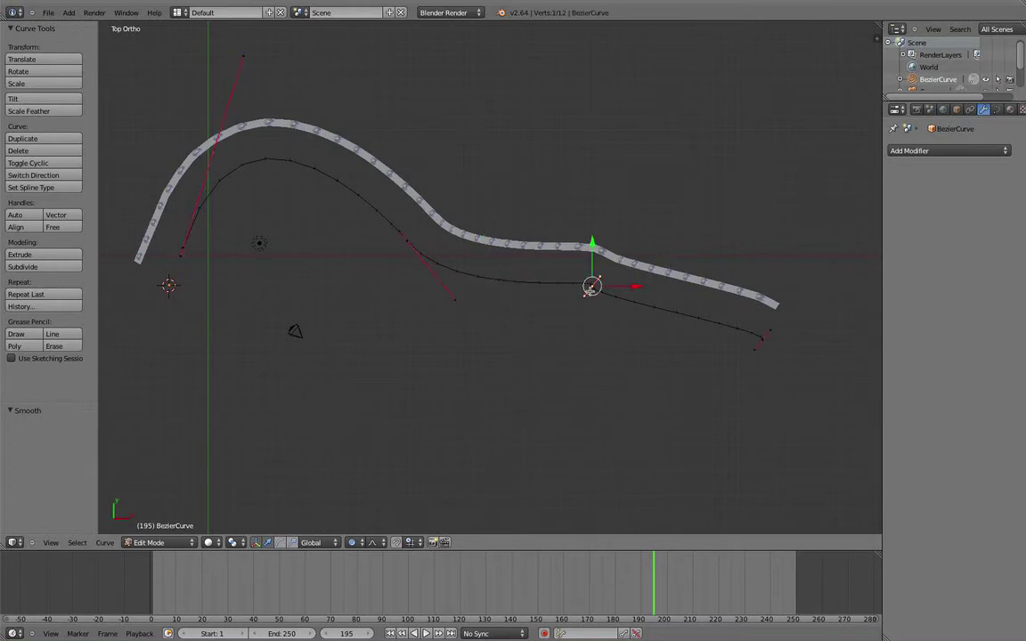
key(r)
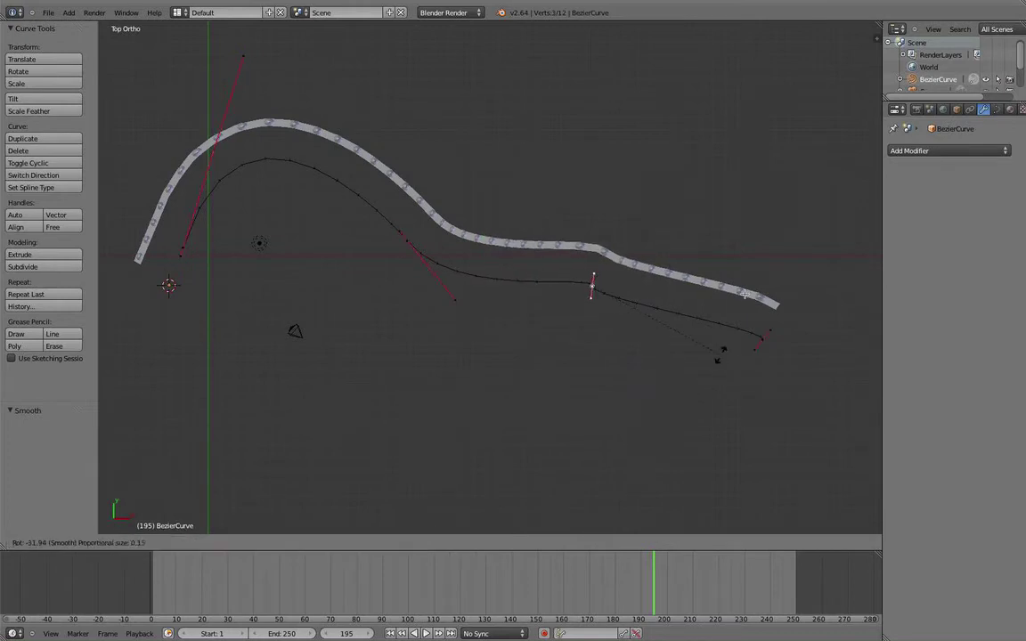
click(648, 198)
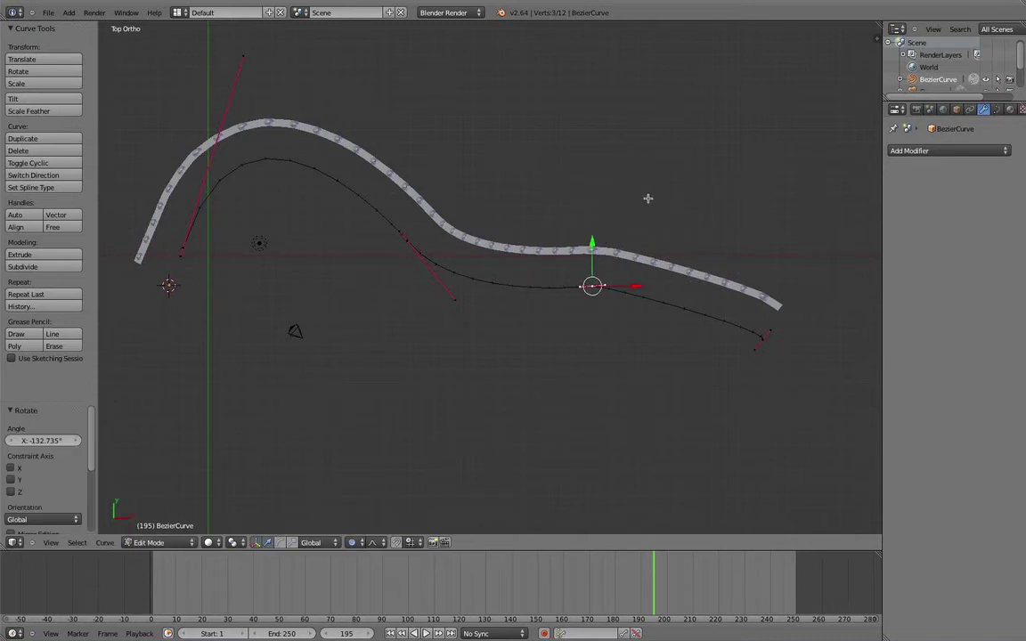
Move the third point's outgoing handle about 8.5 in X and 5.9 in Y, and its incoming handle about -5.9 in X and -1.7 in Y
right_click(610, 286)
key(g)
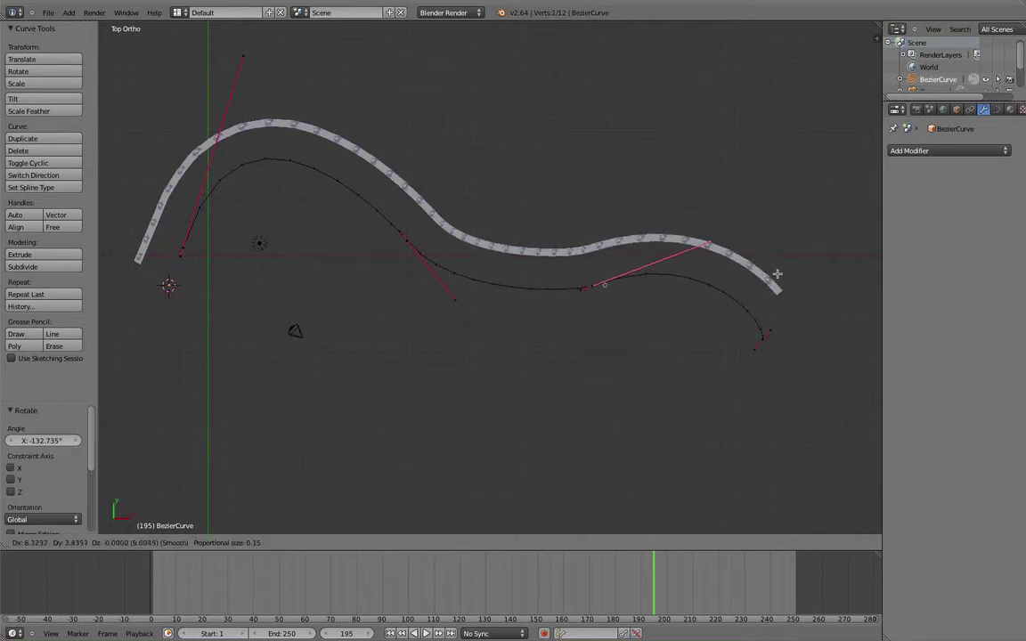
click(780, 245)
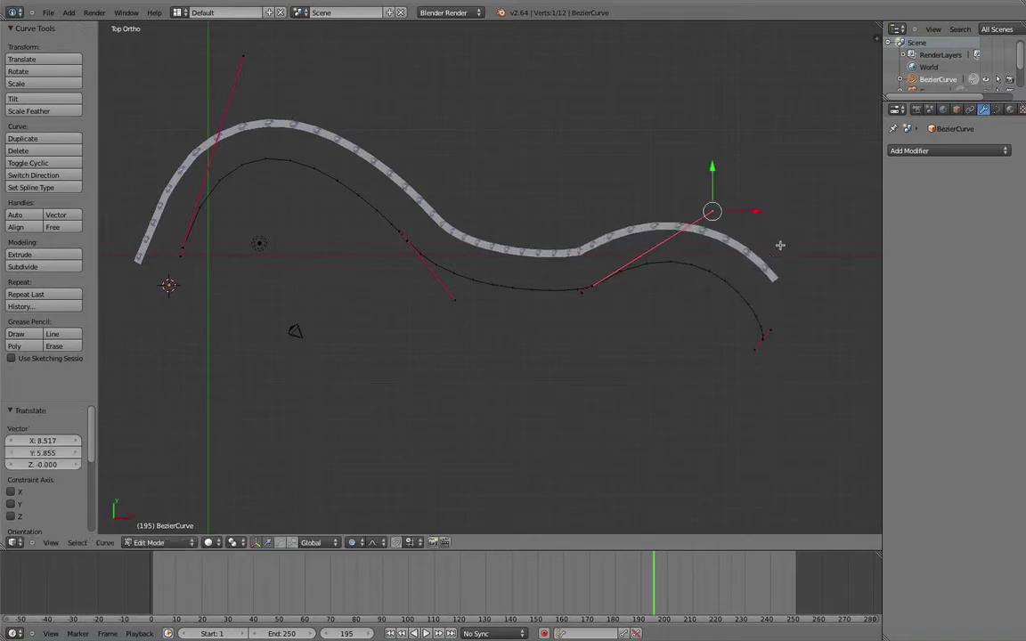
right_click(583, 291)
key(g)
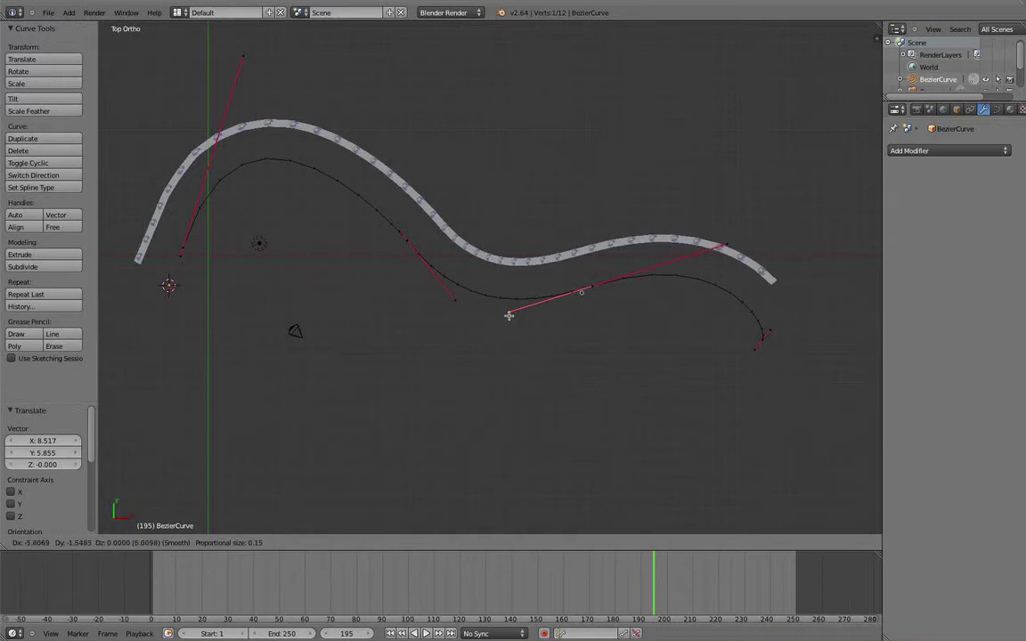
click(507, 314)
Move the outer handle of the curve's start point about -3.7 in X and -5.9 in Y
right_click(180, 257)
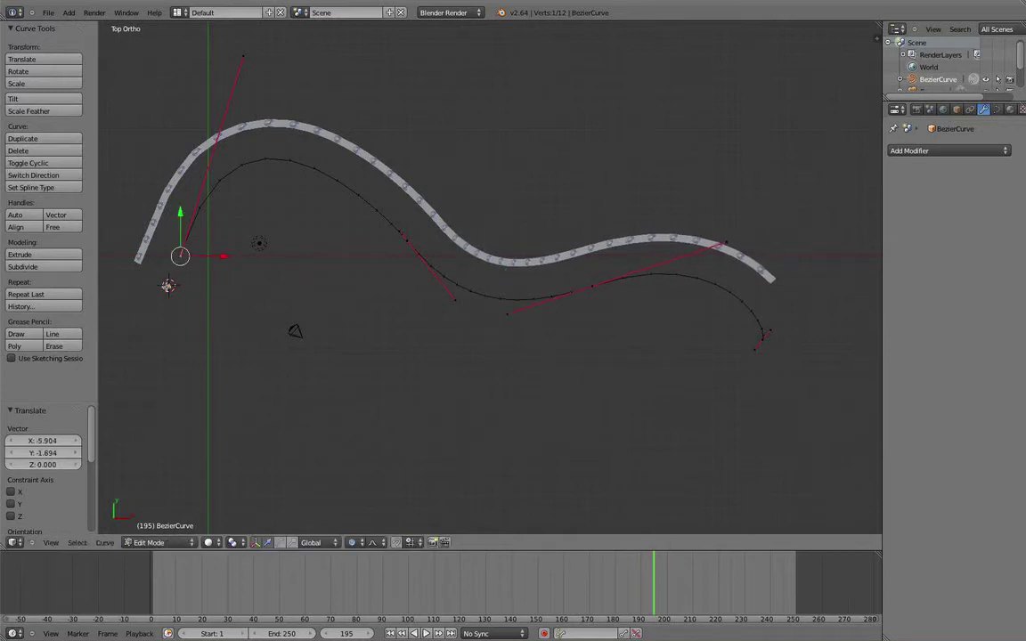
key(g)
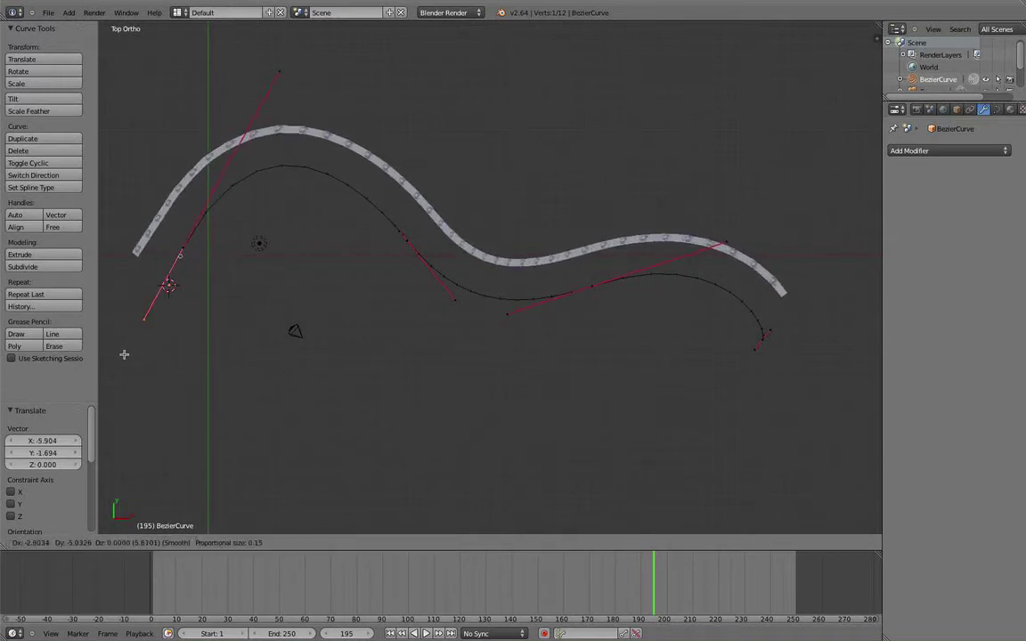
click(120, 358)
middle_drag(482, 460, 551, 363)
key(KP_5)
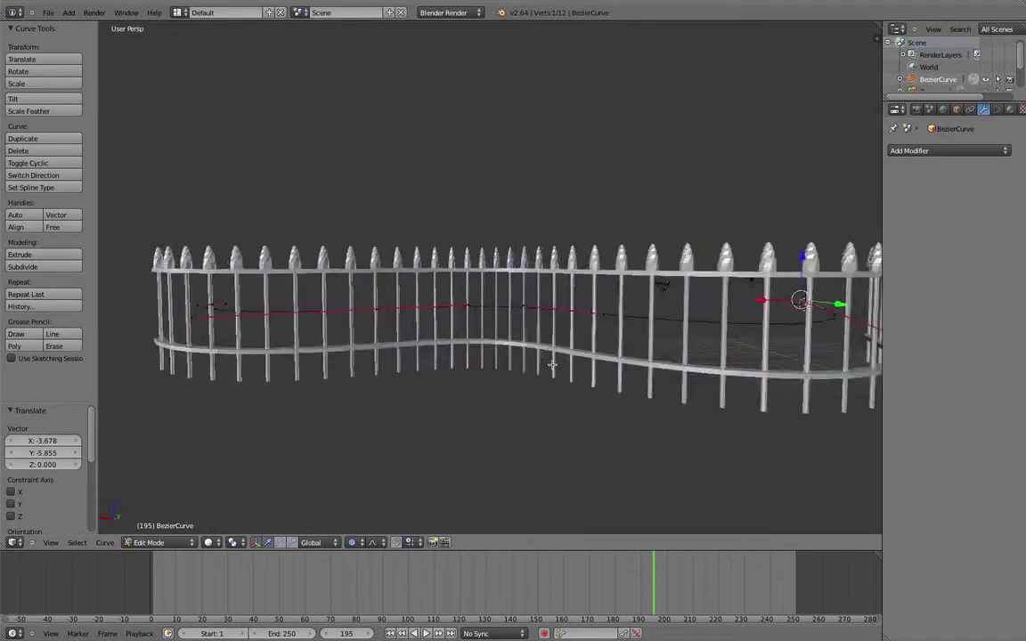
middle_drag(576, 294, 580, 308)
key(s)
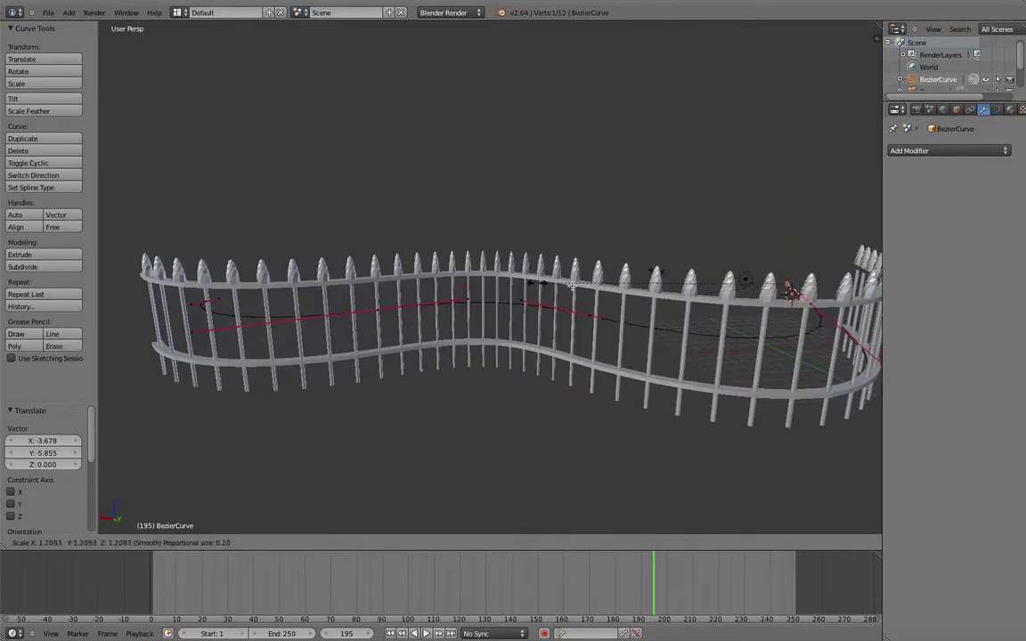
key(shift+z)
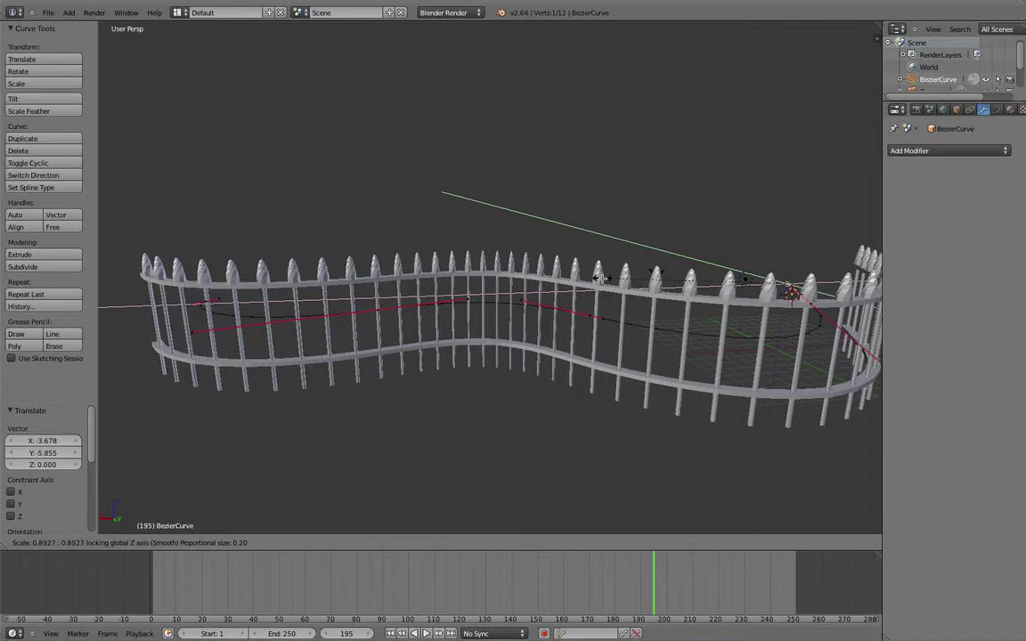
click(602, 278)
Leave curve editing and open the fence's mesh for editing in front view
scroll(587, 275, down, 3)
scroll(570, 268, up, 2)
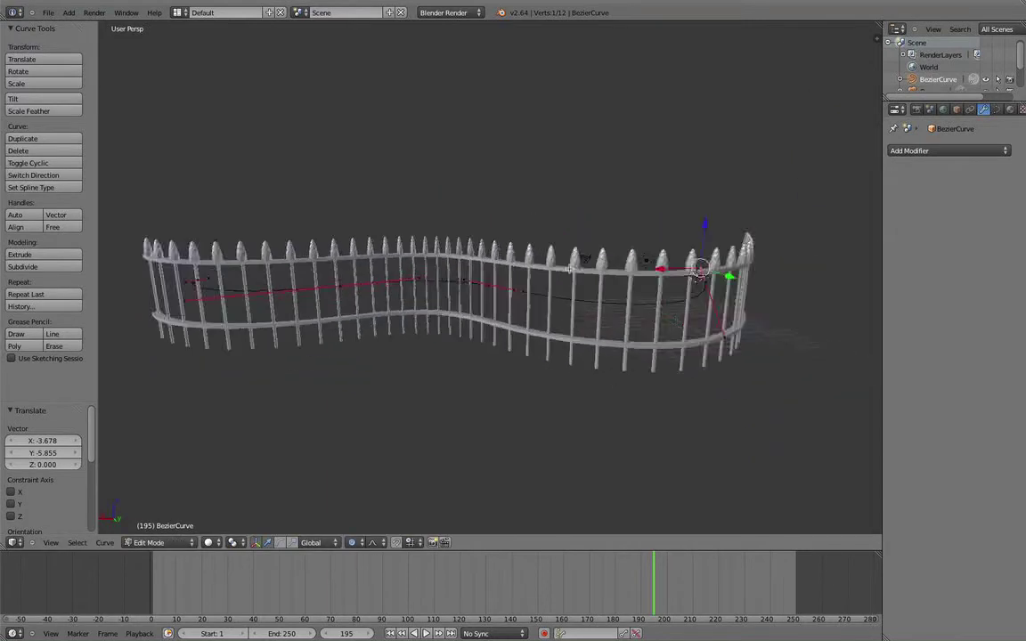
middle_drag(570, 269, 532, 310)
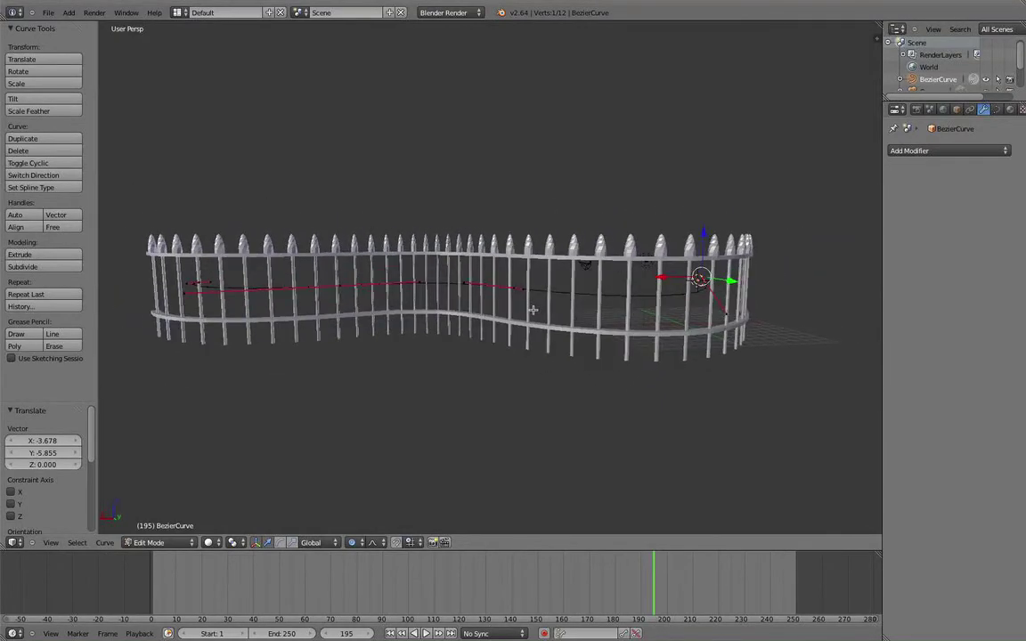
key(KP_1)
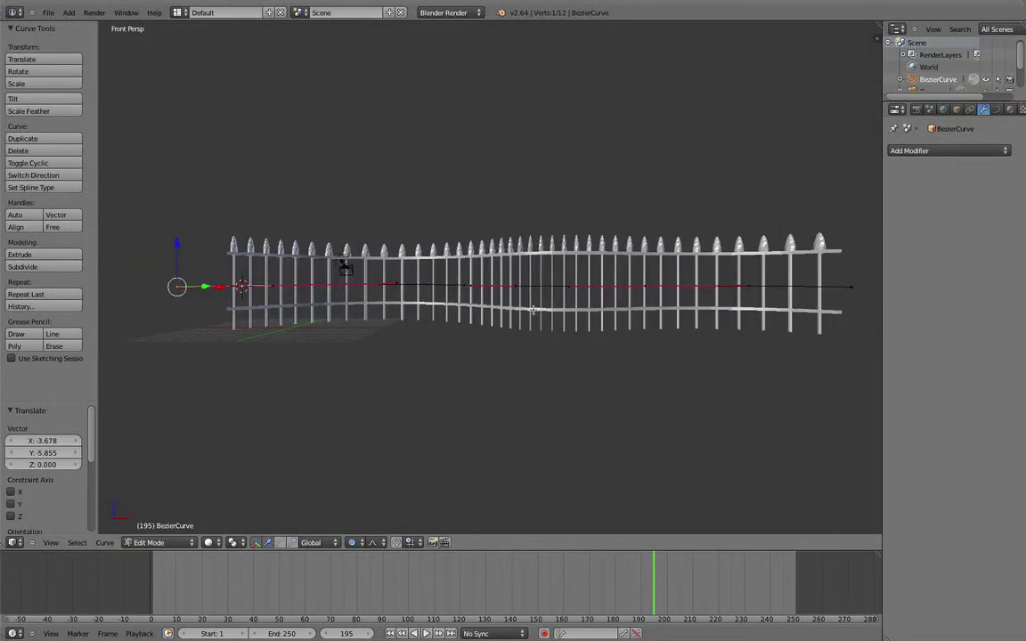
shift+middle_drag(398, 278, 430, 277)
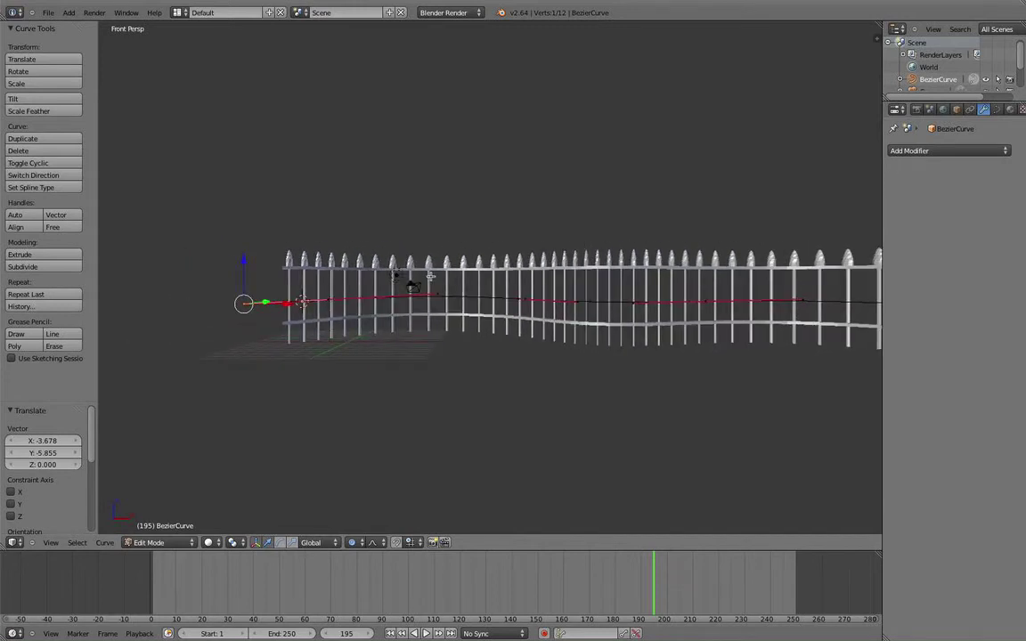
key(Tab)
right_click(406, 271)
key(Tab)
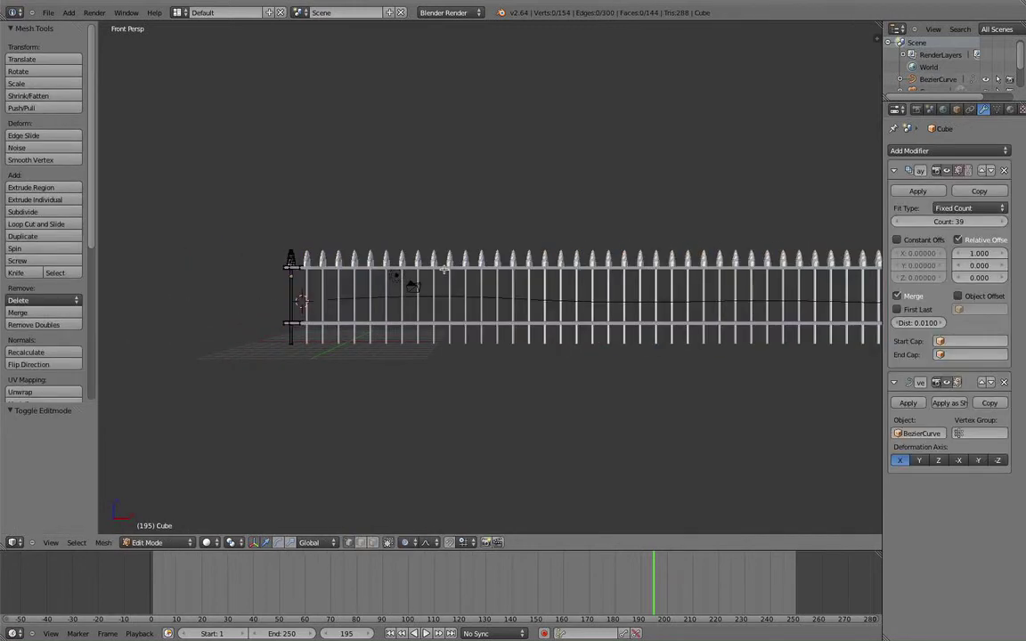
Lower the first pole's tip, upper shaft and upper slab about 3.1 along Z, and return to object mode with solid shading
scroll(378, 270, up, 5)
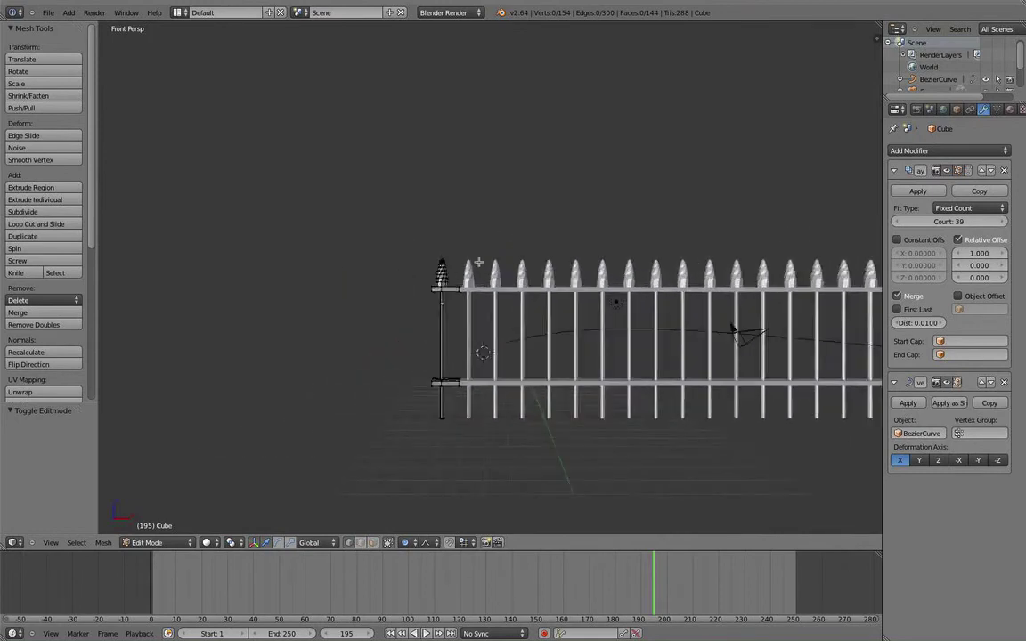
key(z)
key(b)
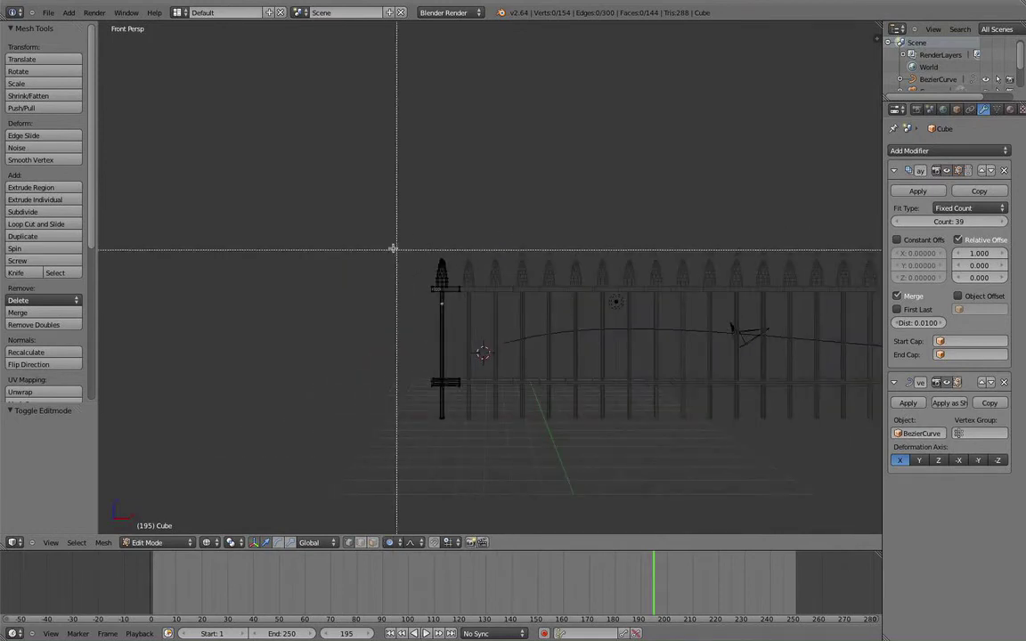
drag(393, 248, 520, 312)
shift+middle_drag(626, 418, 582, 370)
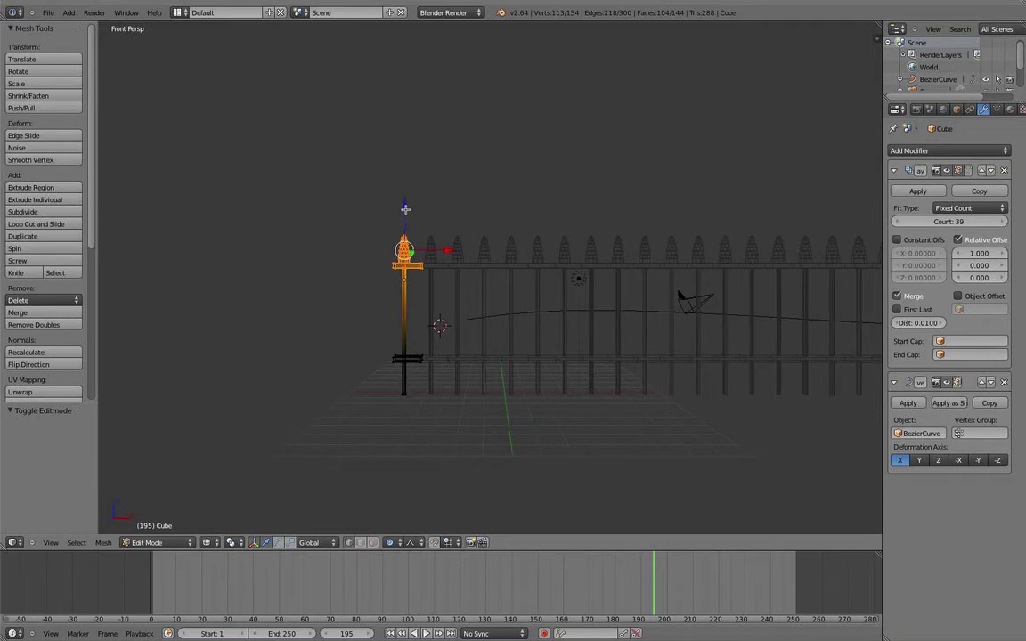
key(g)
key(z)
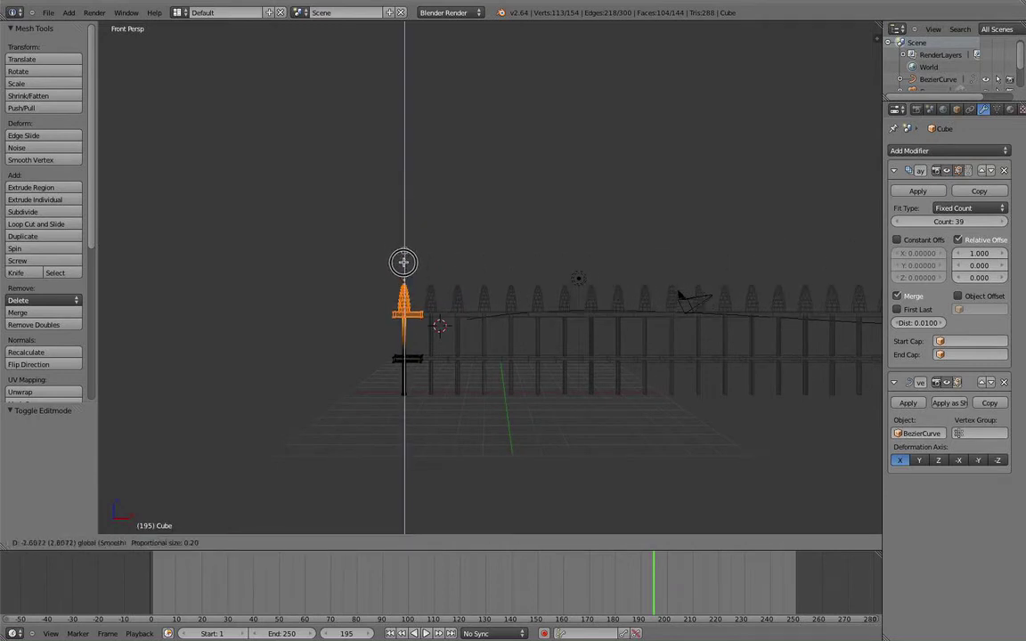
click(404, 260)
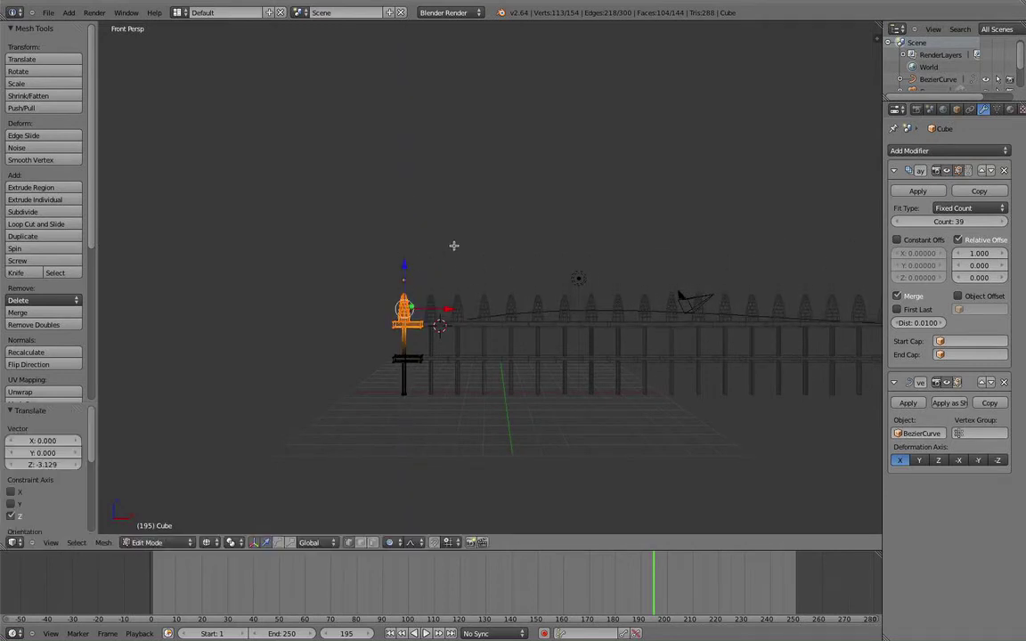
key(Tab)
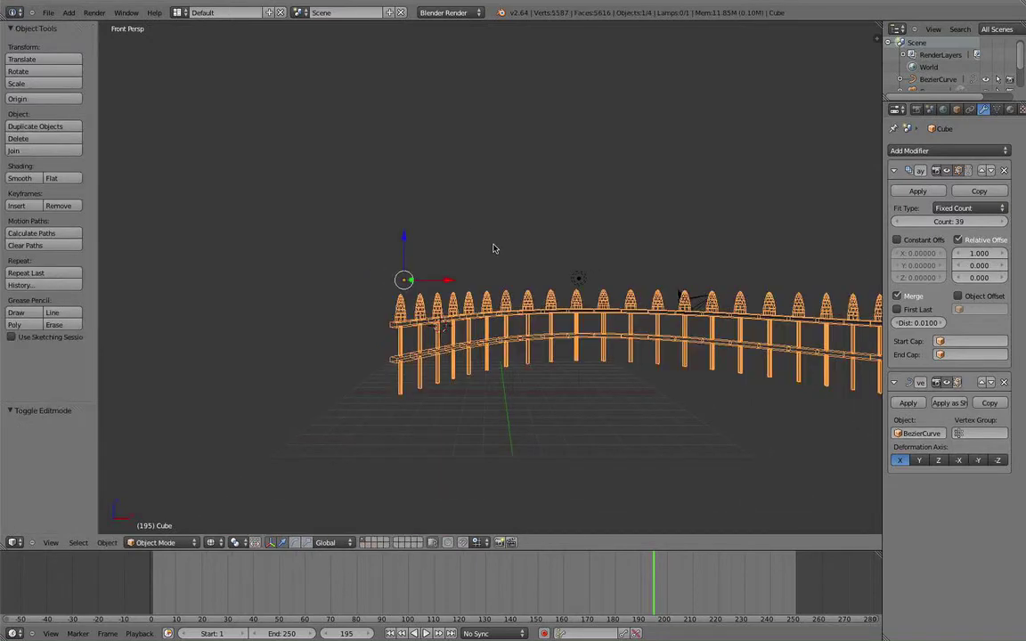
key(z)
mouse_move(494, 248)
middle_down()
mouse_move(450, 233)
mouse_move(455, 269)
middle_up()
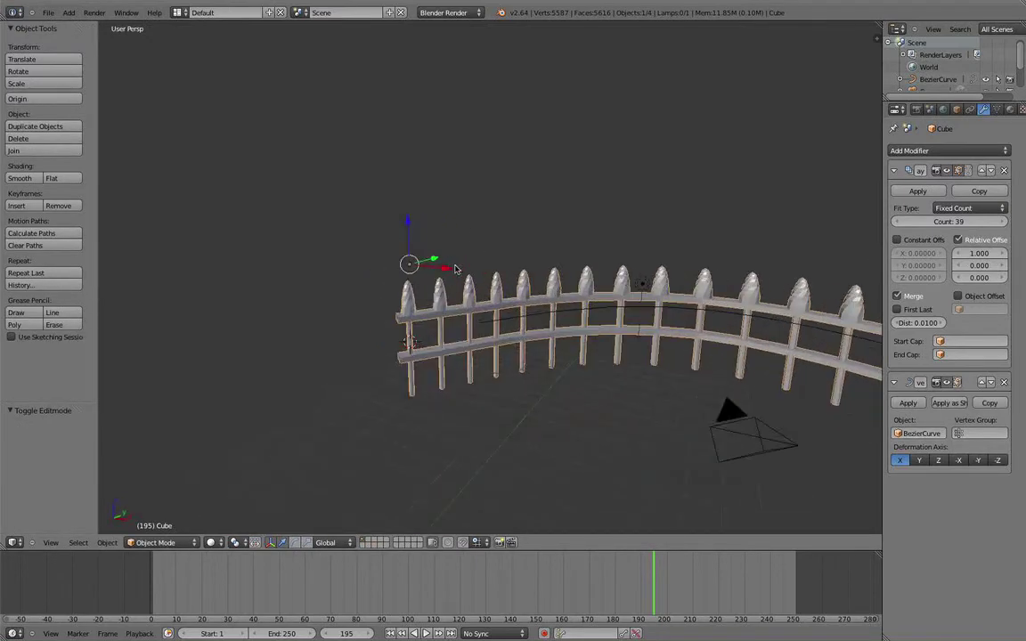
Reopen the fence's mesh for editing, deselect everything, and try a loop cut on the first section
scroll(455, 270, up, 3)
key(Tab)
middle_drag(413, 339, 519, 232)
shift+middle_drag(382, 312, 467, 298)
scroll(468, 298, up, 1)
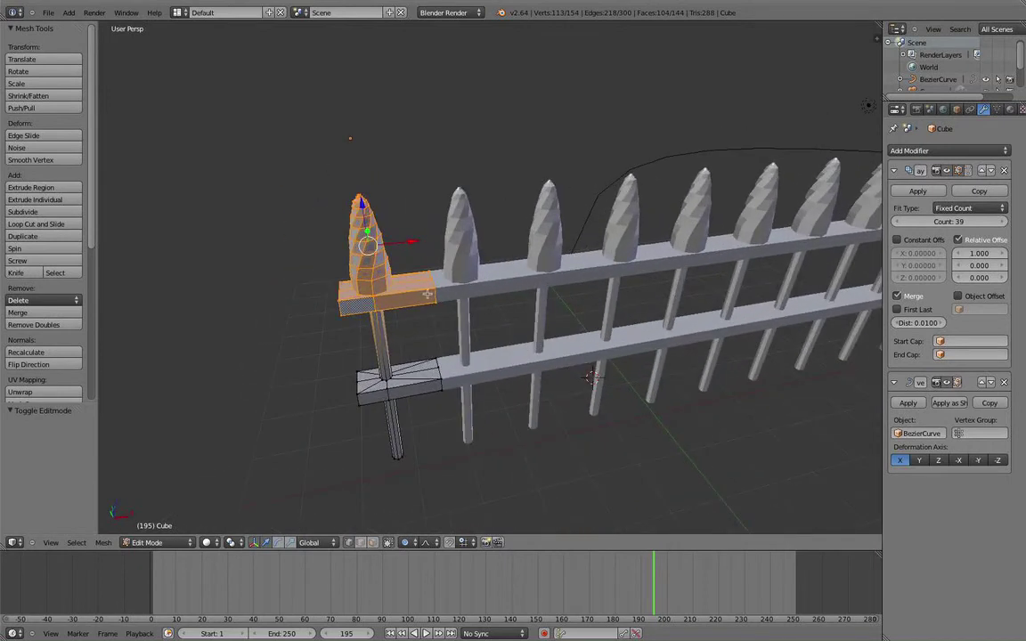
key(a)
key(ctrl+r)
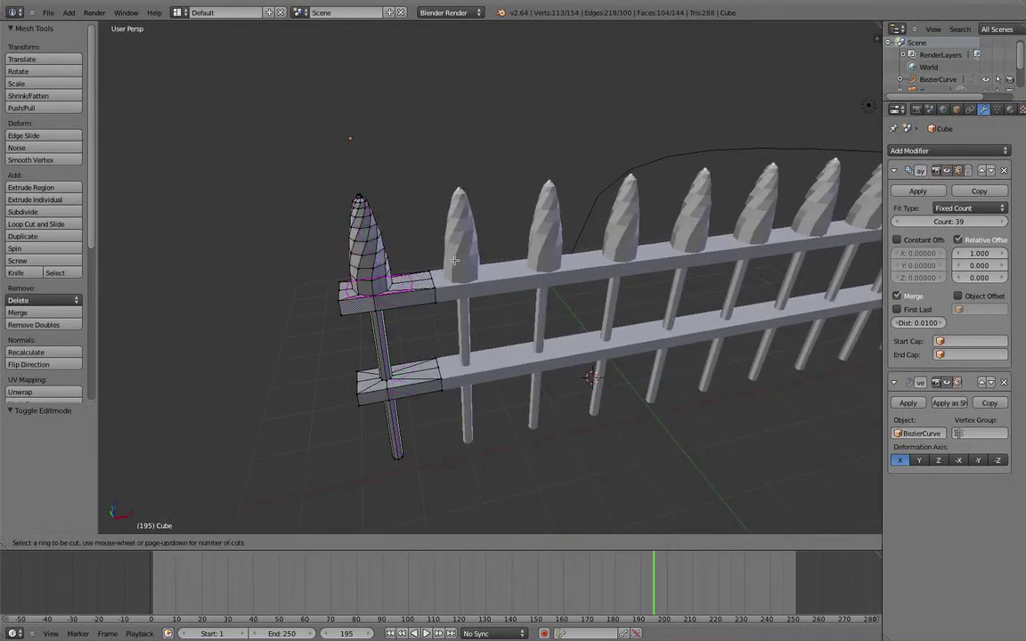
right_click(451, 369)
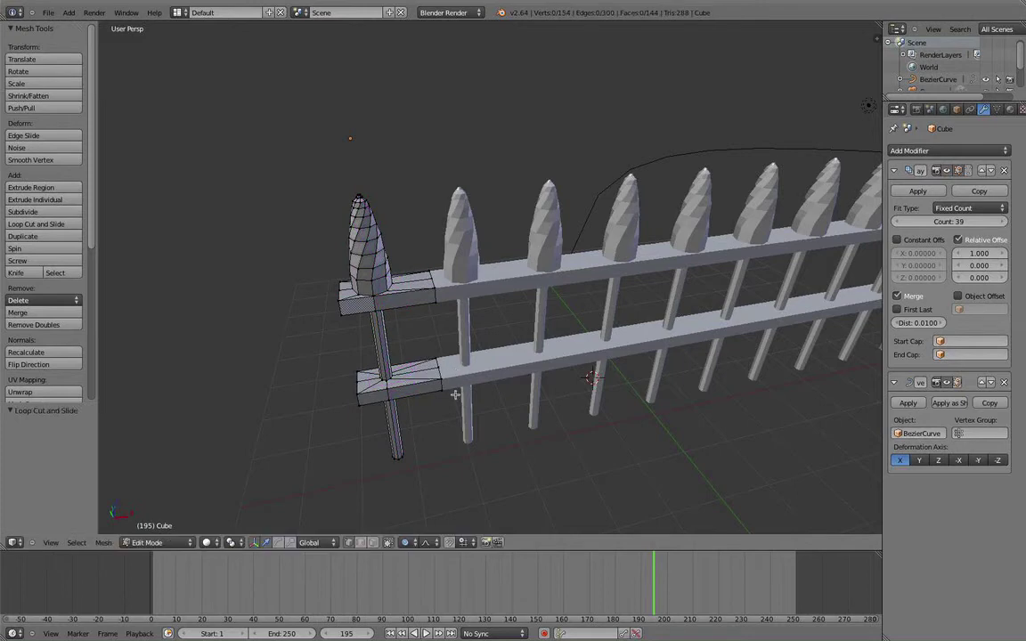
Extrude the end vertices of both slabs facing the next pole about 0.32 in X, and clear the selection
middle_drag(455, 395, 494, 300)
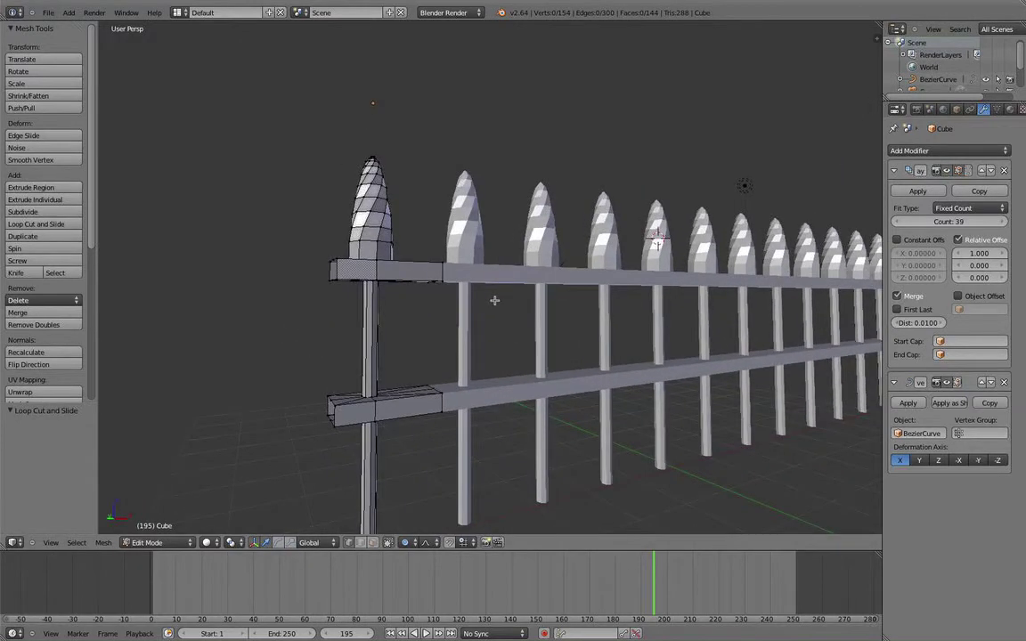
key(KP_1)
key(b)
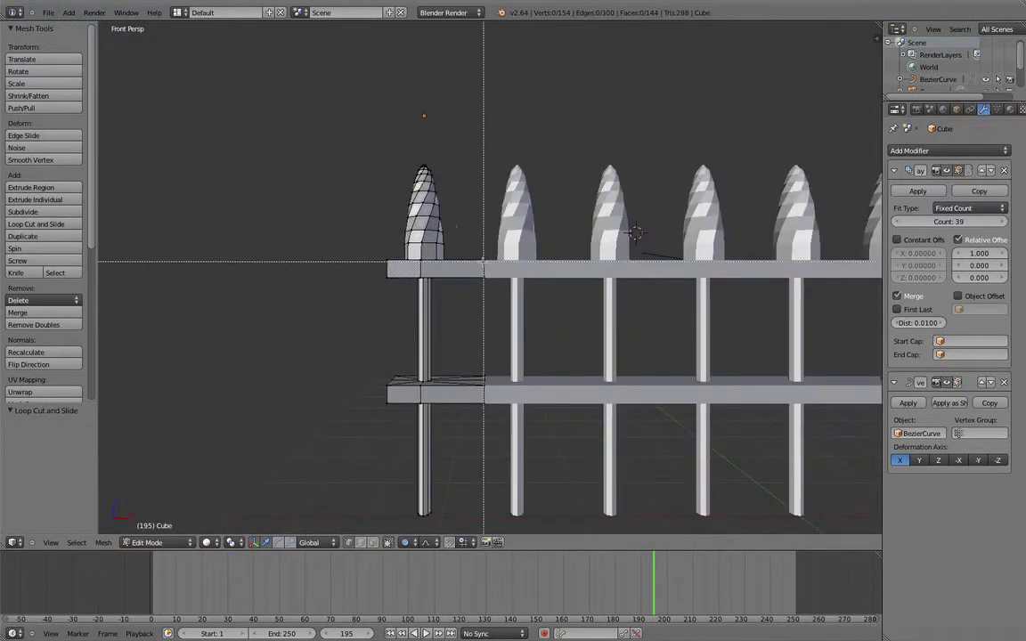
drag(459, 252, 545, 436)
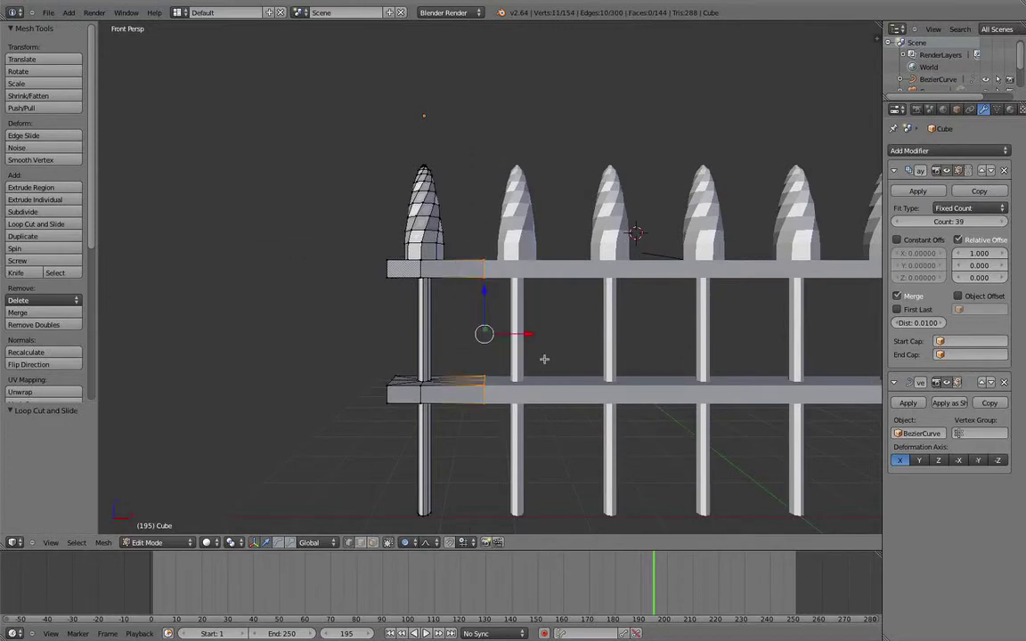
key(e)
click(563, 360)
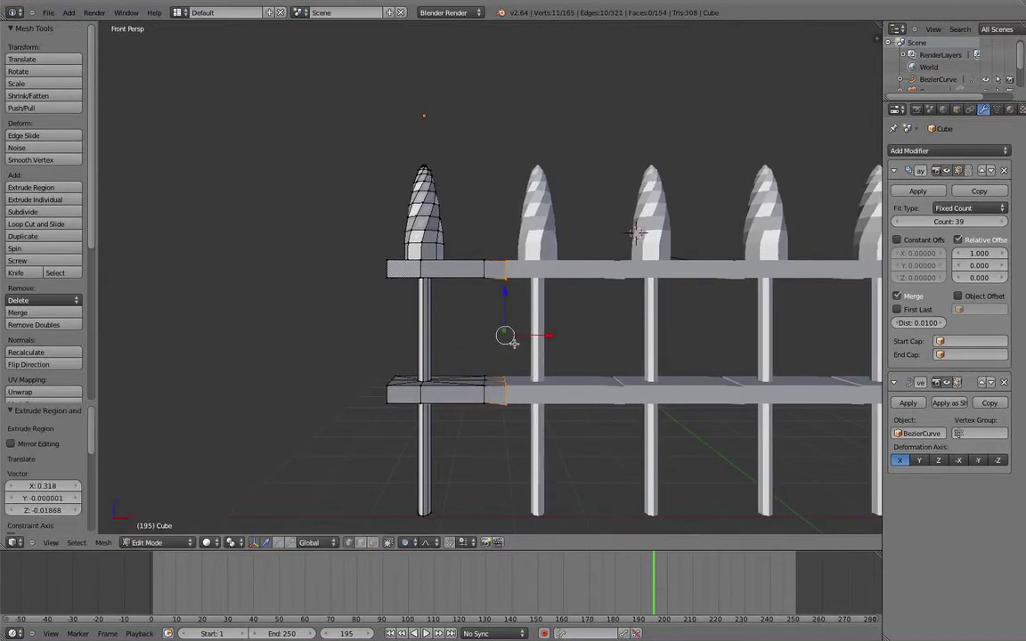
key(a)
key(z)
mouse_move(485, 316)
middle_down()
mouse_move(481, 424)
mouse_move(525, 279)
mouse_move(499, 263)
mouse_move(517, 318)
mouse_move(545, 137)
mouse_move(516, 232)
mouse_move(532, 133)
middle_up()
key(z)
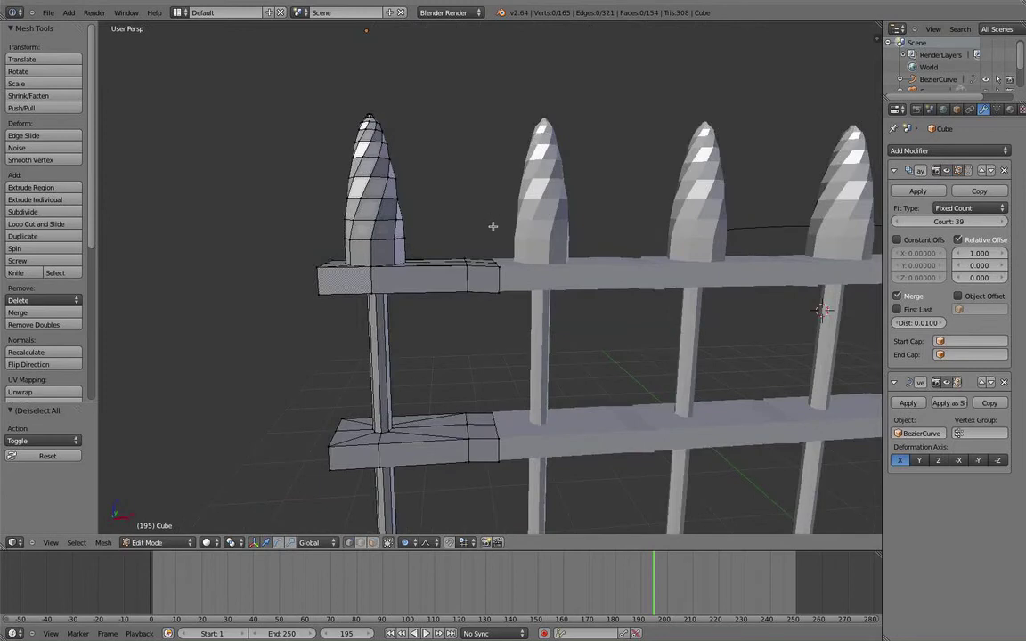
Undo the last slab extrusion and extrude the end vertices of both slabs in place
key(ctrl+z)
key(ctrl+z)
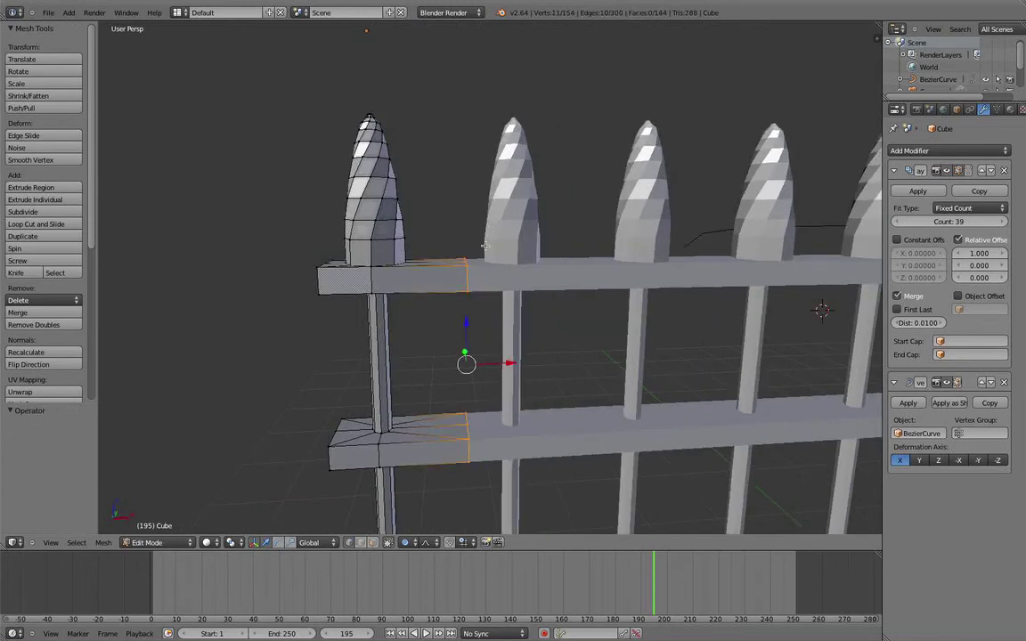
key(e)
right_click(494, 278)
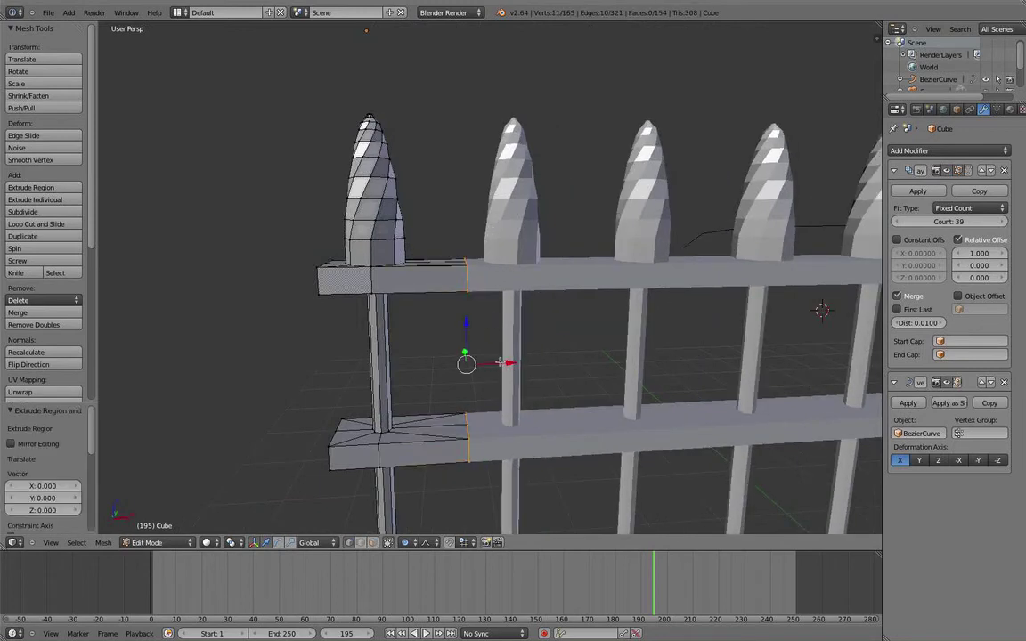
Move the extruded slab ends about 0.38 along X, disable proportional editing, and move them about 0.89 further along X
key(g)
key(x)
click(539, 362)
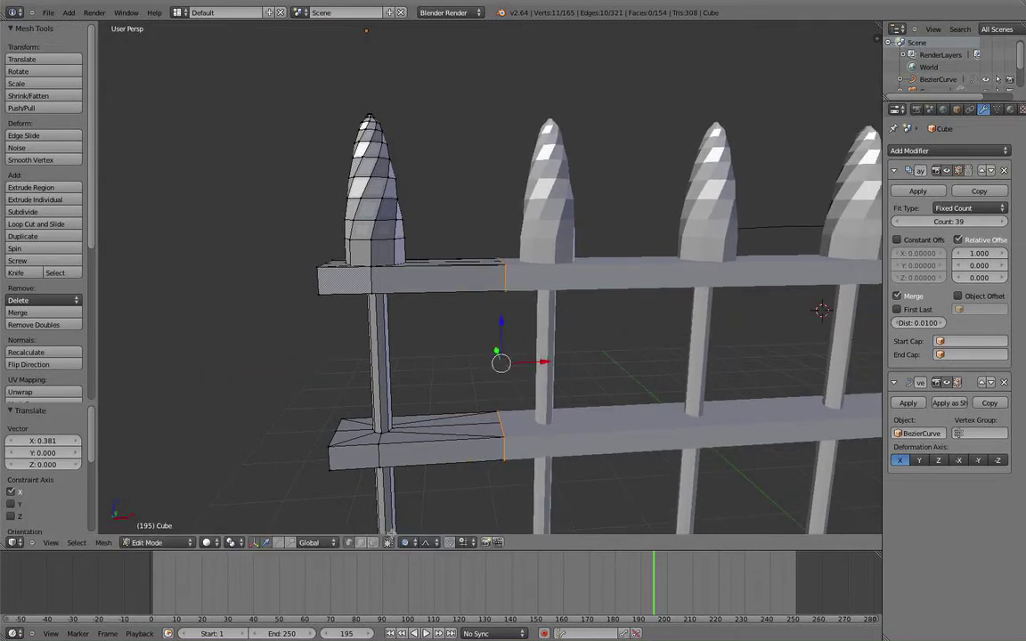
click(416, 547)
click(424, 530)
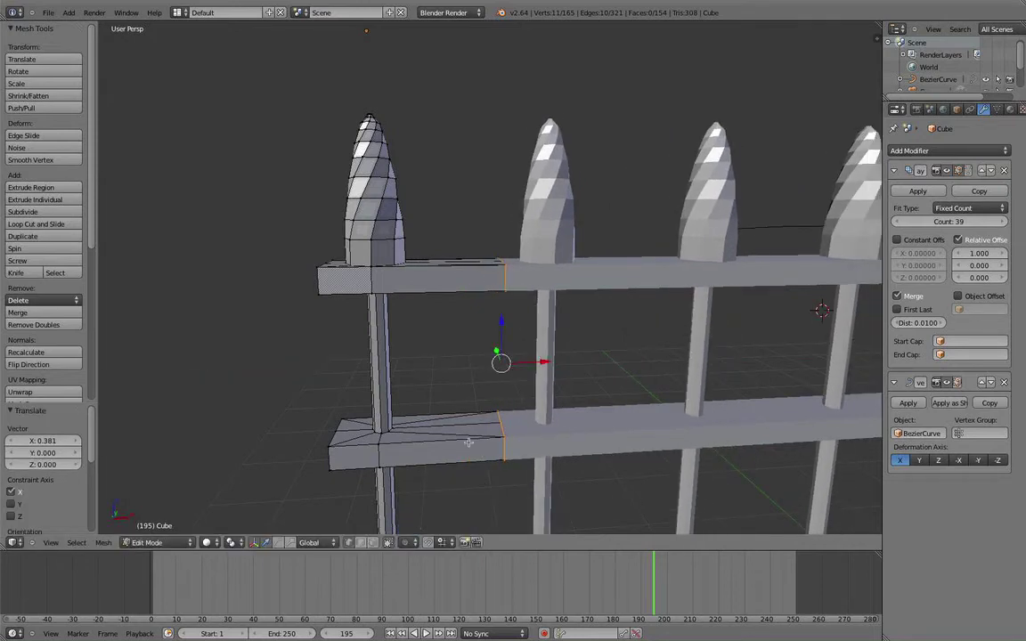
key(g)
key(x)
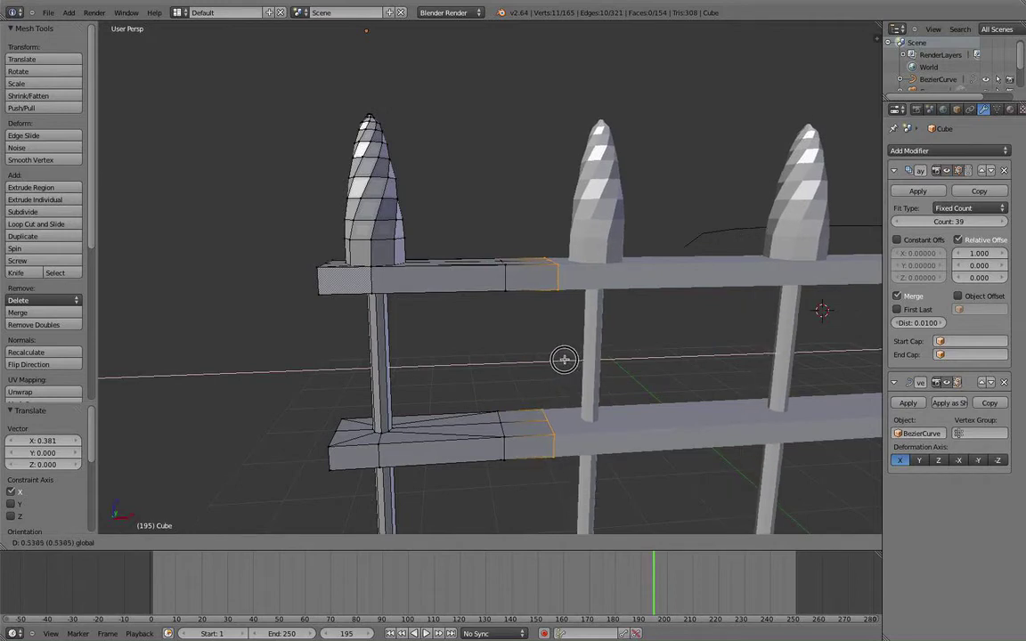
click(608, 351)
middle_drag(592, 402, 579, 377)
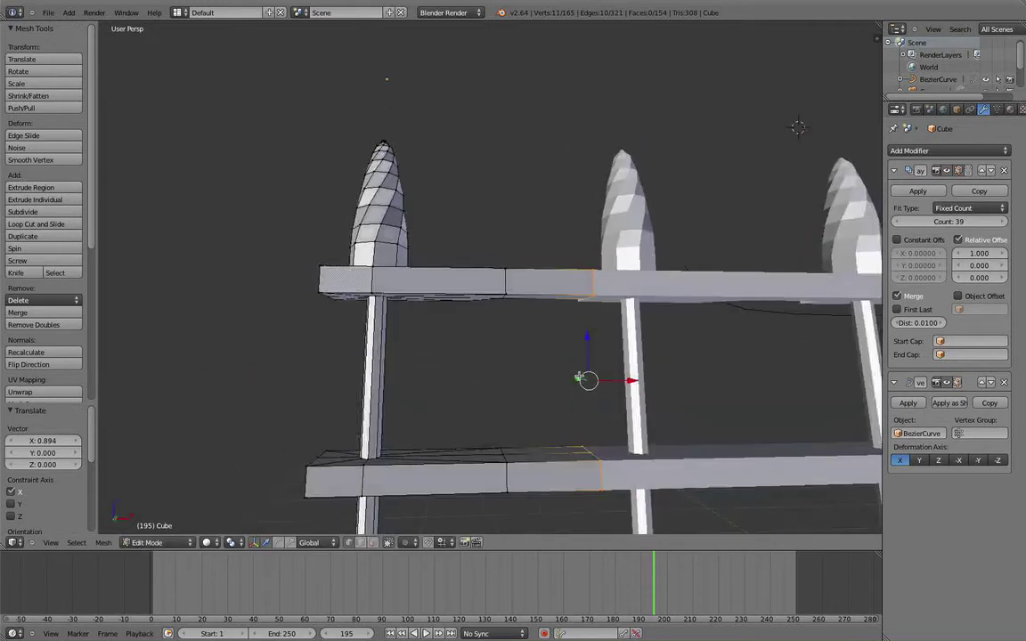
Switch to wireframe in front view, select the extruded sections of both slabs, and clear the selection
key(KP_1)
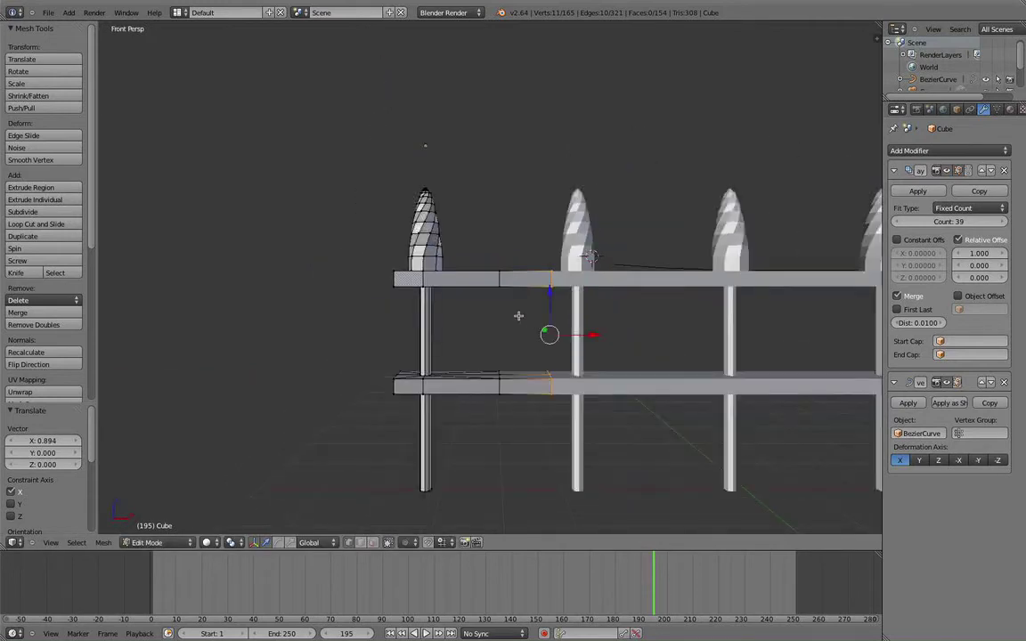
key(b)
drag(472, 248, 520, 425)
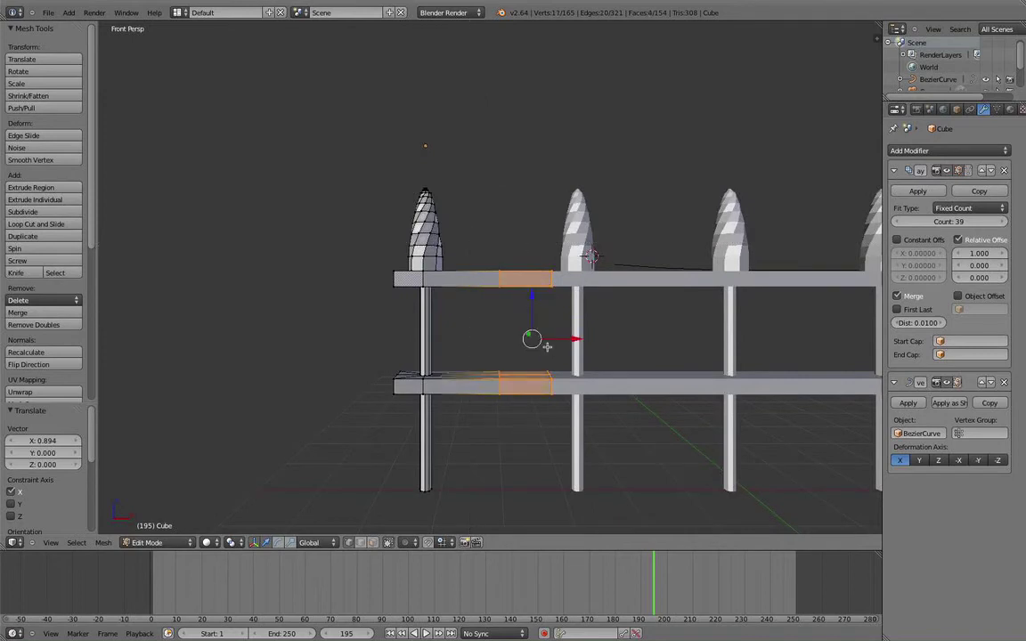
key(z)
key(r)
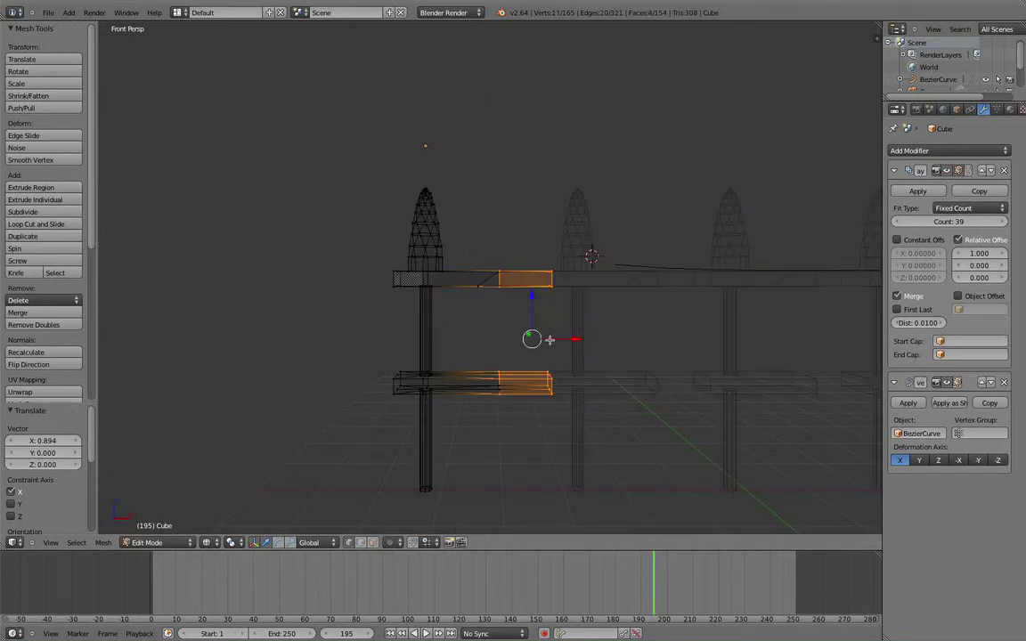
key(Escape)
key(a)
mouse_move(529, 312)
middle_down()
mouse_move(513, 302)
mouse_move(491, 367)
mouse_move(514, 321)
middle_up()
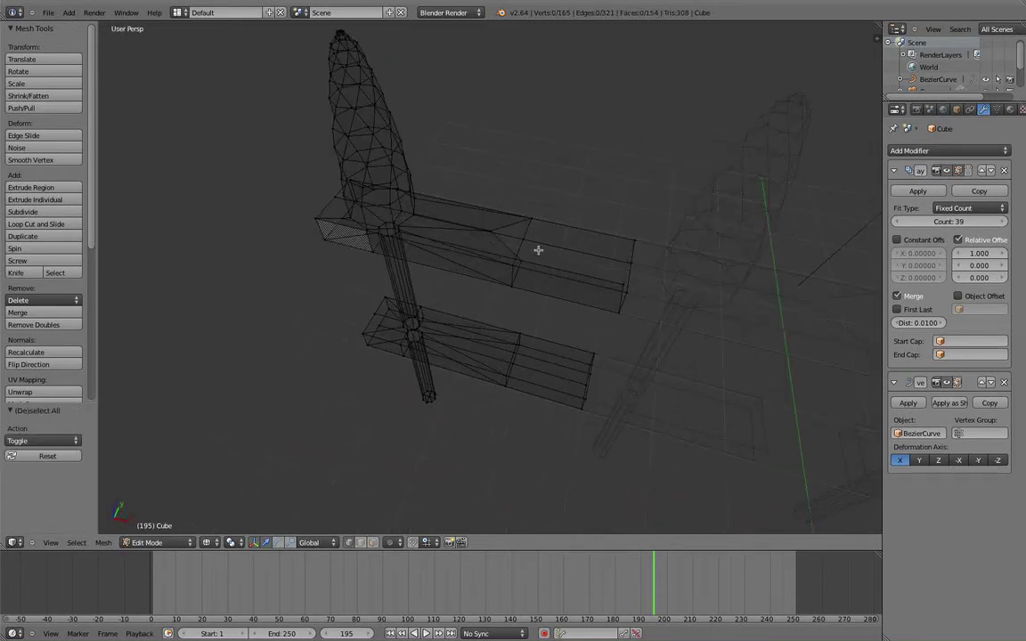
Undo both X moves of the extruded slab ends and clear the selection
key(x)
key(ctrl+z)
key(ctrl+z)
key(ctrl+z)
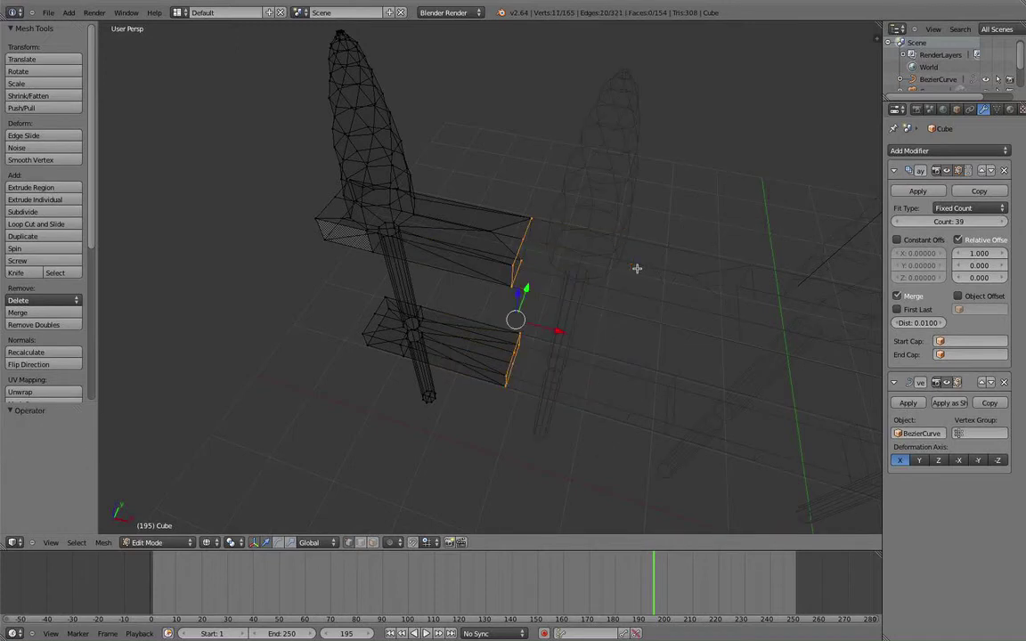
key(ctrl+shift+z)
key(a)
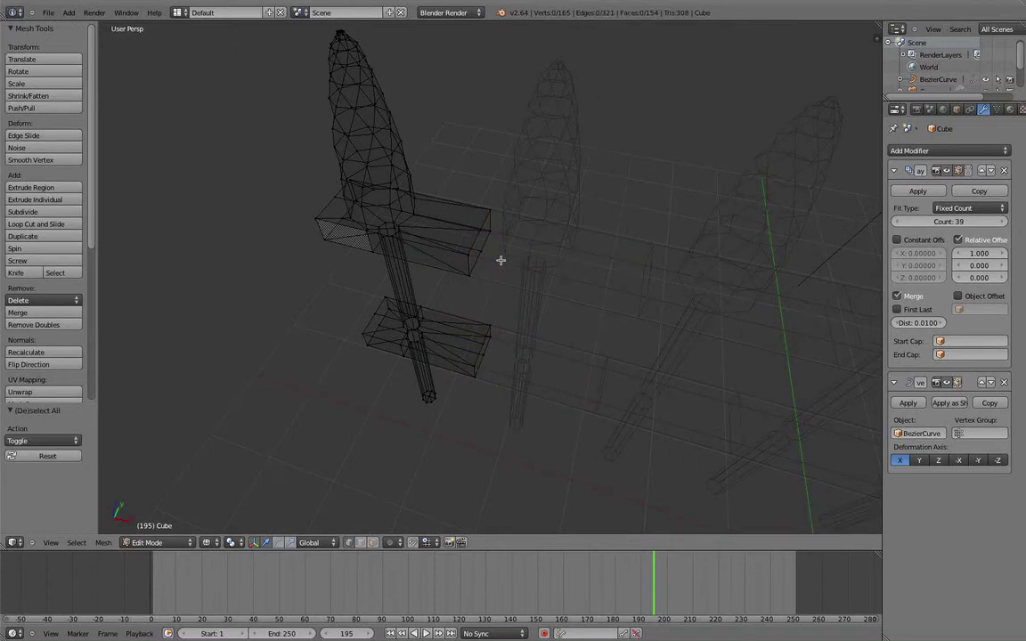
In front orthographic view, select the end vertices of both slabs facing the next pole and shift them back along X
key(KP_1)
key(KP_5)
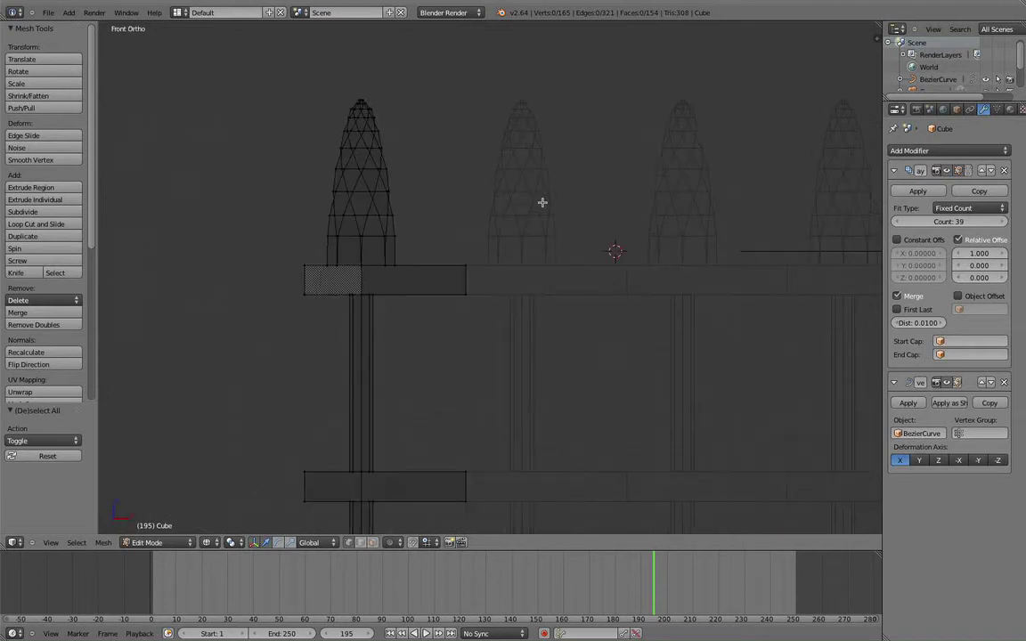
scroll(401, 225, down, 3)
key(b)
drag(459, 238, 501, 412)
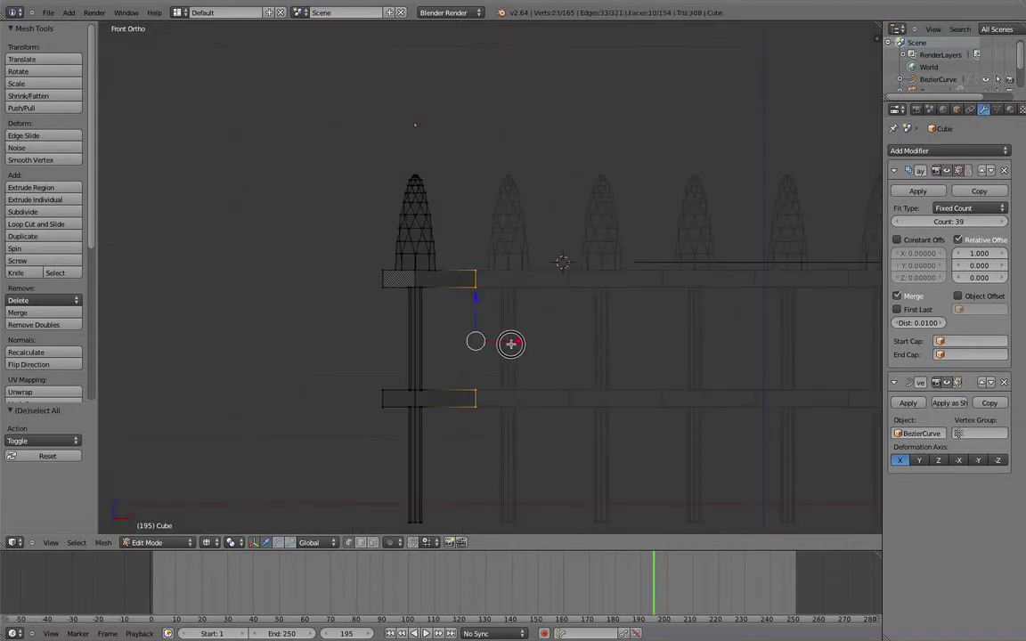
drag(512, 344, 496, 340)
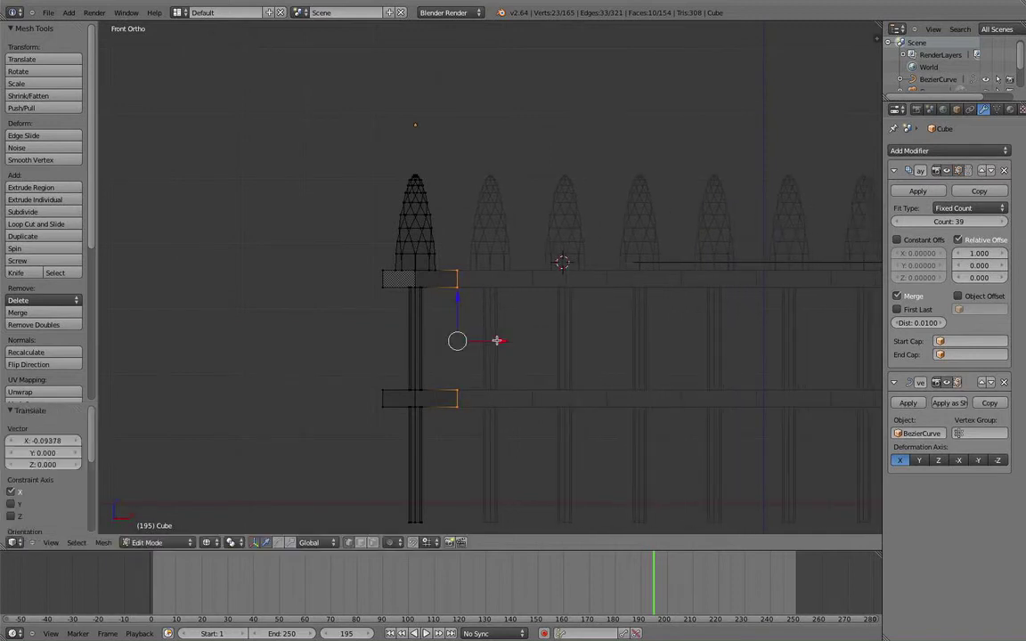
Extrude the selected slab ends and move the new vertices about 0.656 along X
key(e)
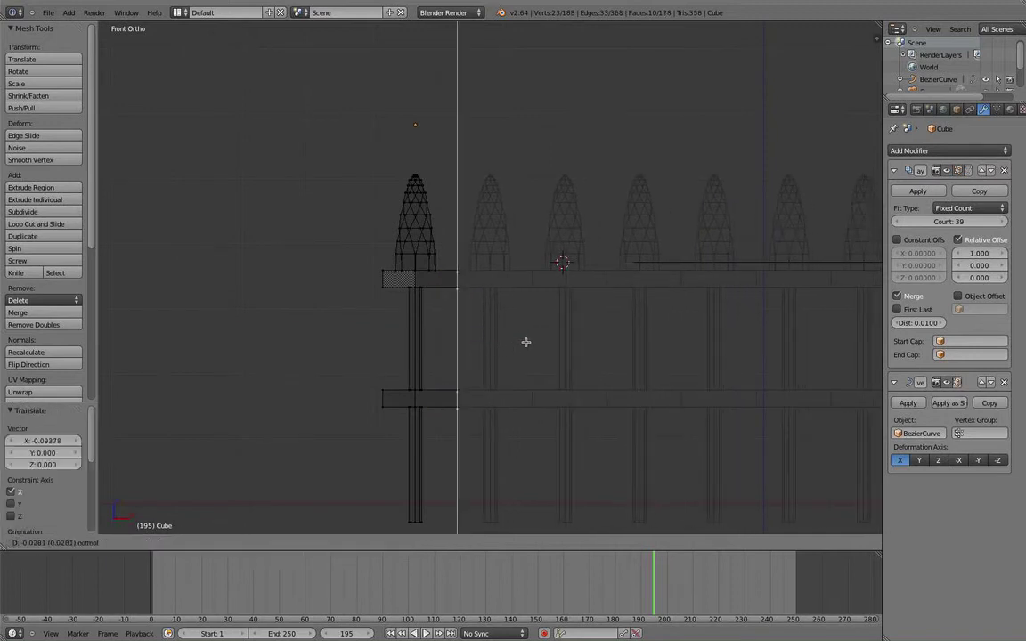
click(526, 342)
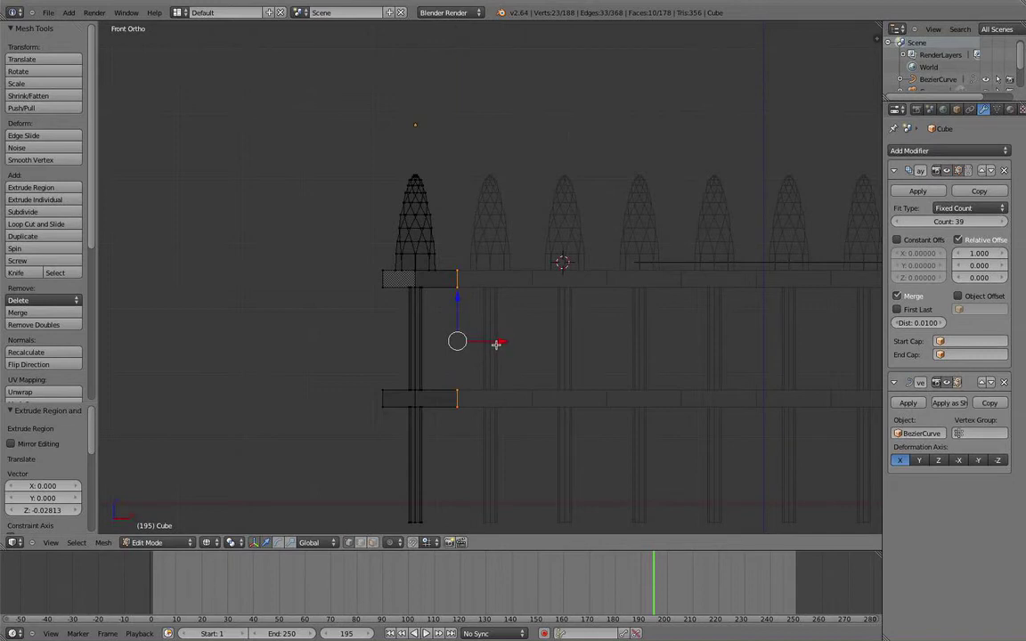
key(g)
key(x)
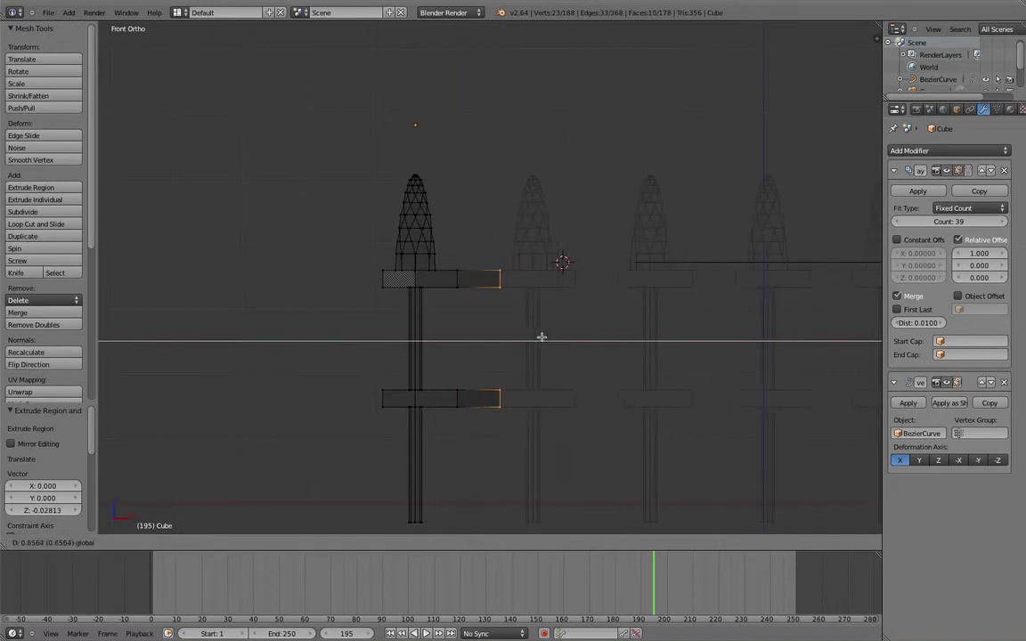
click(541, 336)
Add five evenly spaced loop cuts to the extruded section of the upper slab
key(ctrl+r)
scroll(501, 299, up, 2)
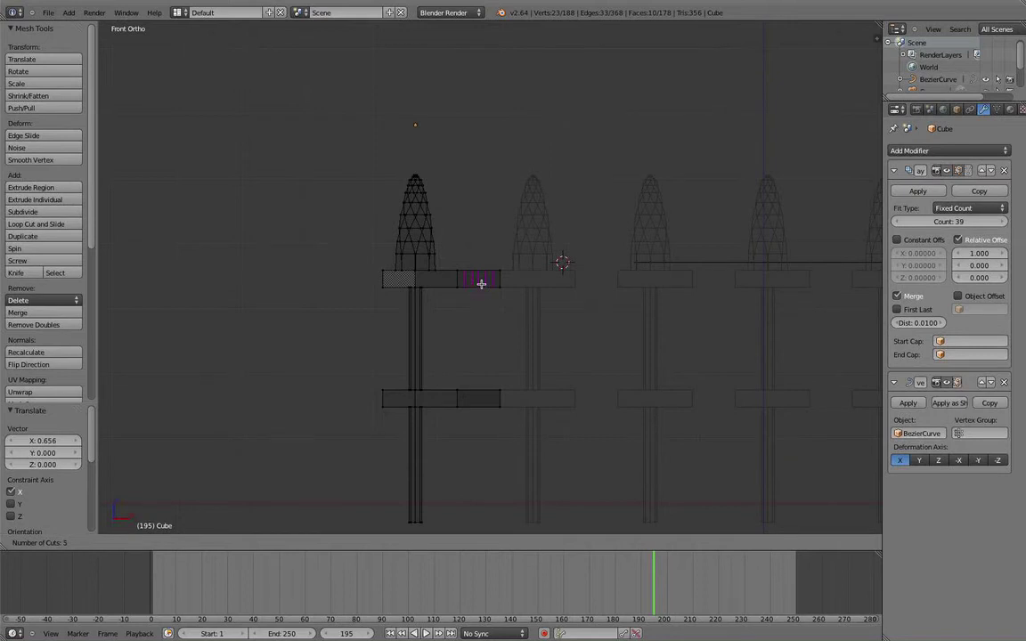
click(481, 283)
right_click(473, 340)
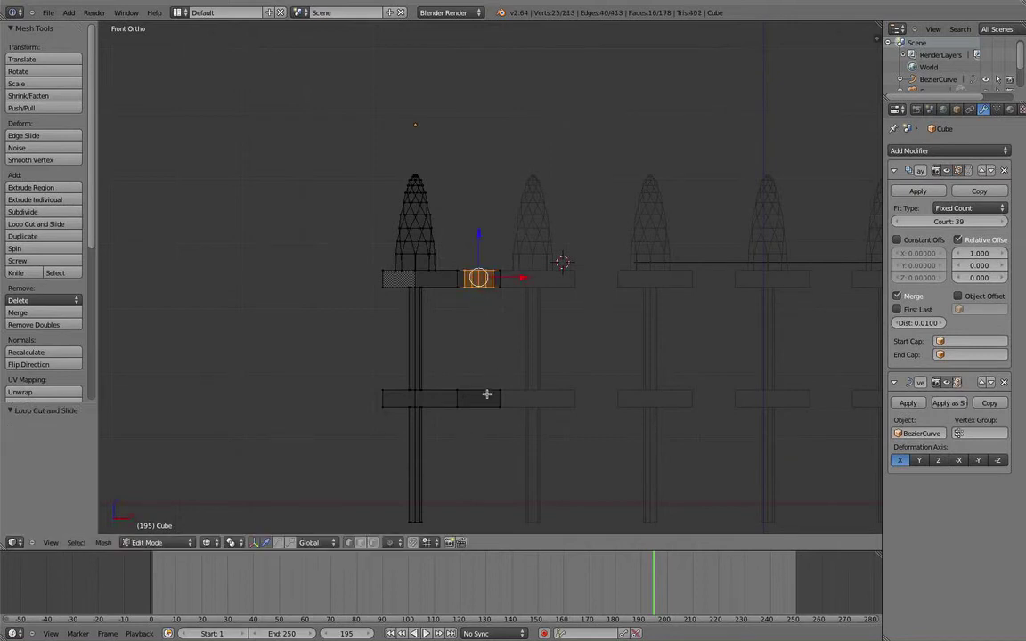
Try a set of evenly spaced loop cuts on the extruded section of the lower slab
key(ctrl+r)
scroll(476, 397, up, 2)
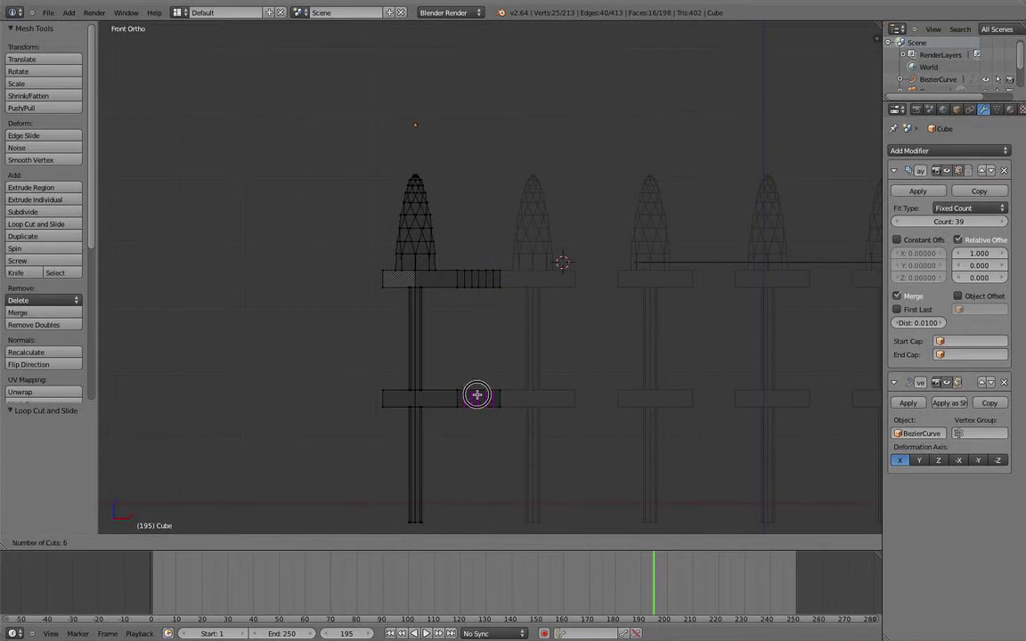
click(476, 397)
right_click(514, 390)
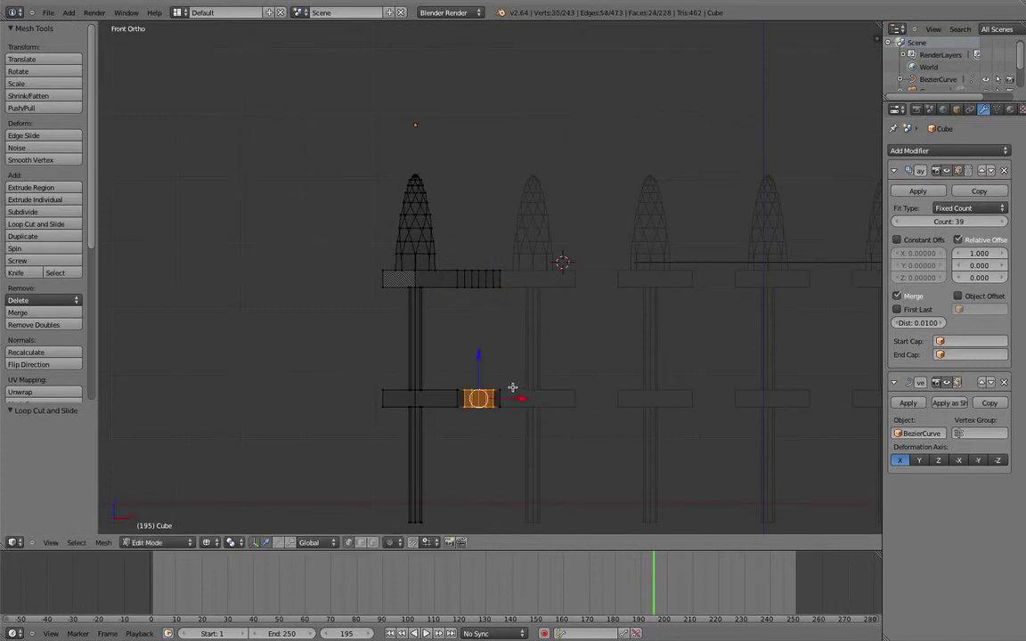
key(ctrl+z)
Add six evenly spaced loop cuts to the lower slab's extruded section and clear the selection
key(ctrl+r)
scroll(498, 390, up, 1)
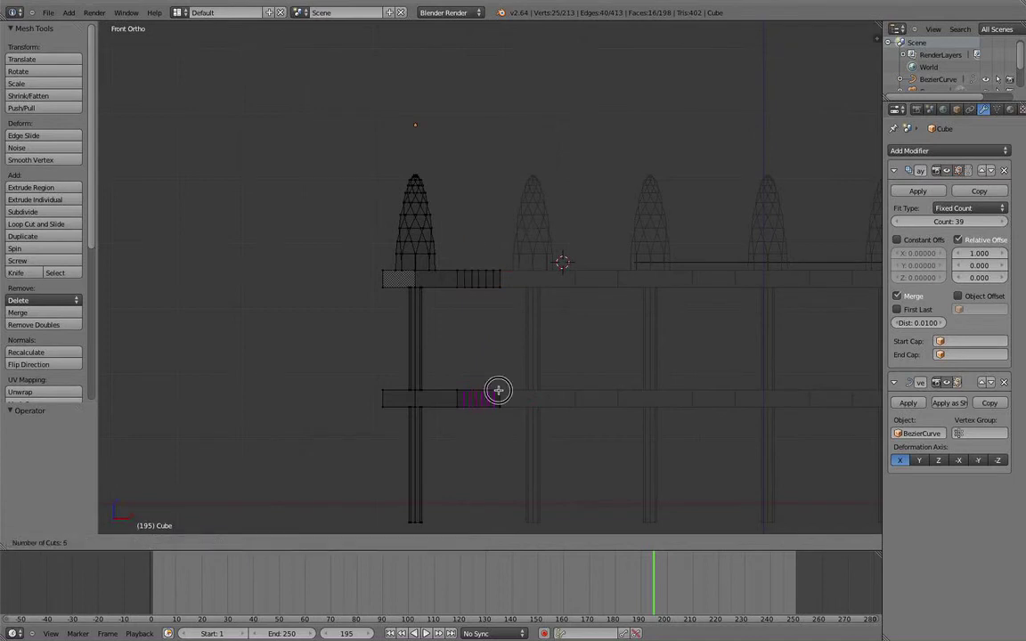
click(498, 390)
right_click(498, 390)
key(a)
middle_drag(508, 385, 494, 406)
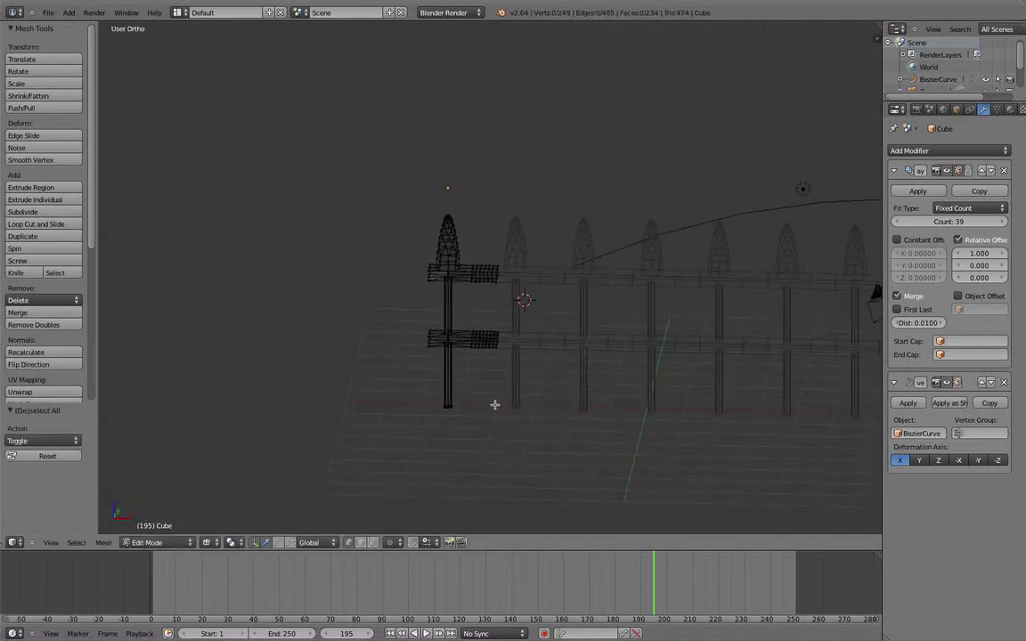
Return to object mode with solid shading and examine how smoothly the fence's slabs bend along the curve
key(Tab)
key(z)
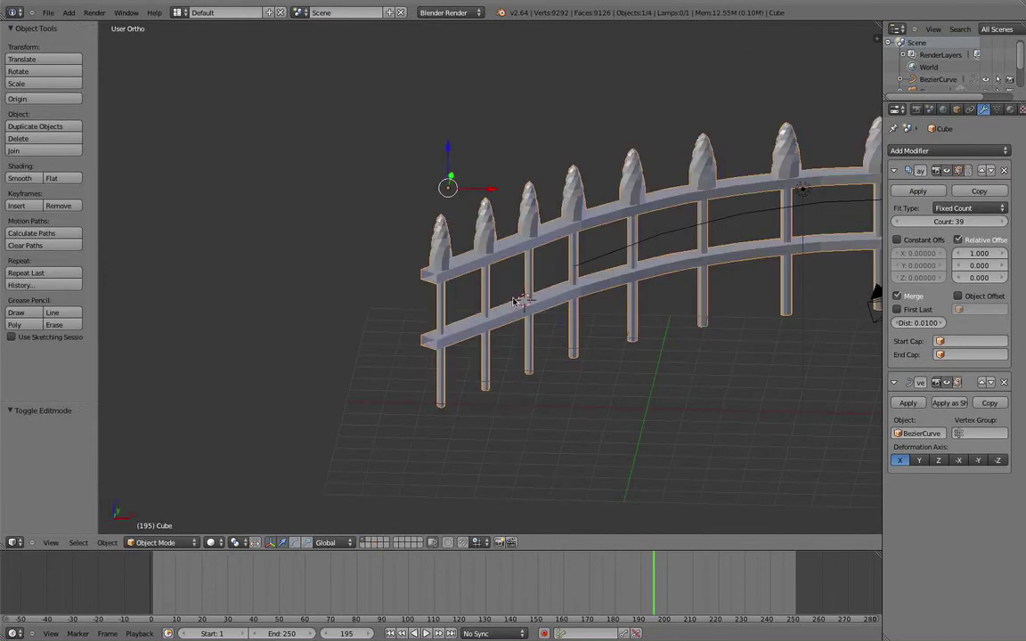
mouse_move(462, 269)
middle_down()
mouse_move(498, 293)
mouse_move(467, 284)
middle_up()
scroll(498, 293, up, 4)
shift+middle_drag(608, 218, 132, 307)
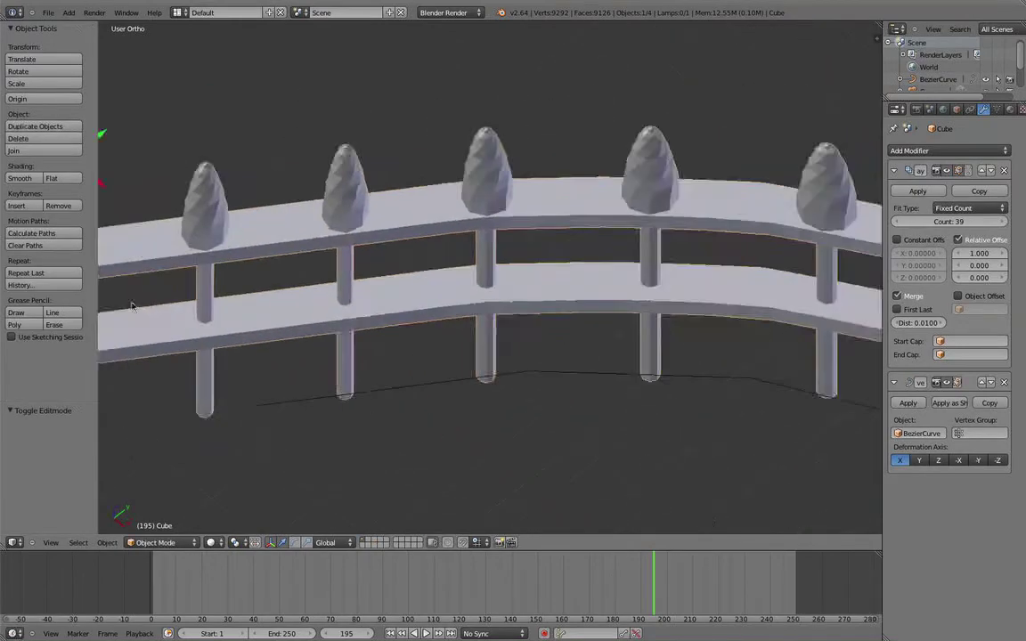
scroll(449, 249, down, 3)
middle_drag(581, 309, 607, 357)
scroll(569, 289, up, 5)
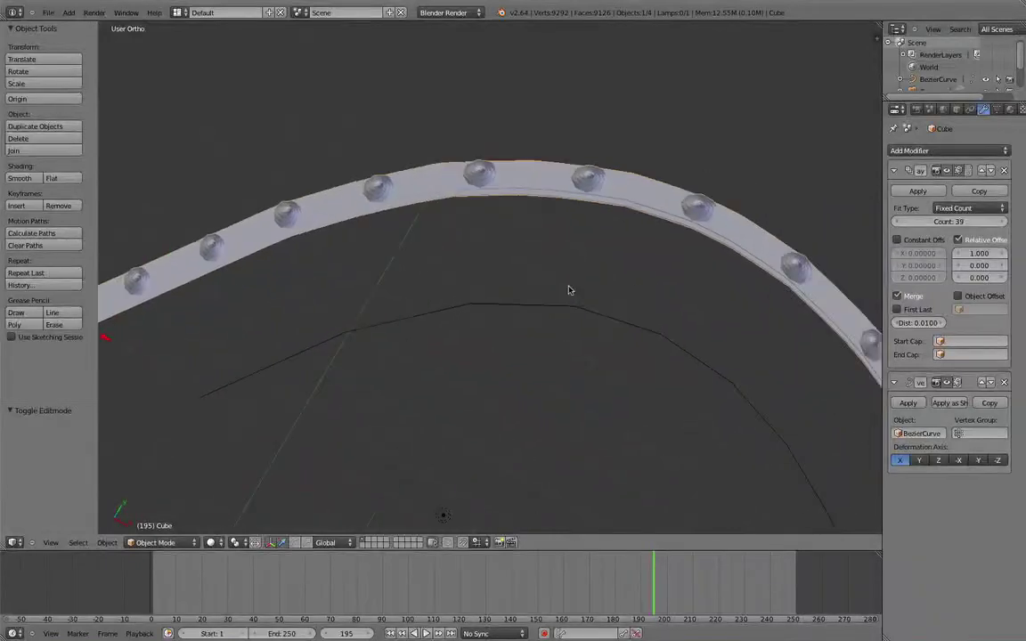
mouse_move(483, 321)
middle_down()
mouse_move(469, 318)
mouse_move(481, 271)
middle_up()
key(z)
key(z)
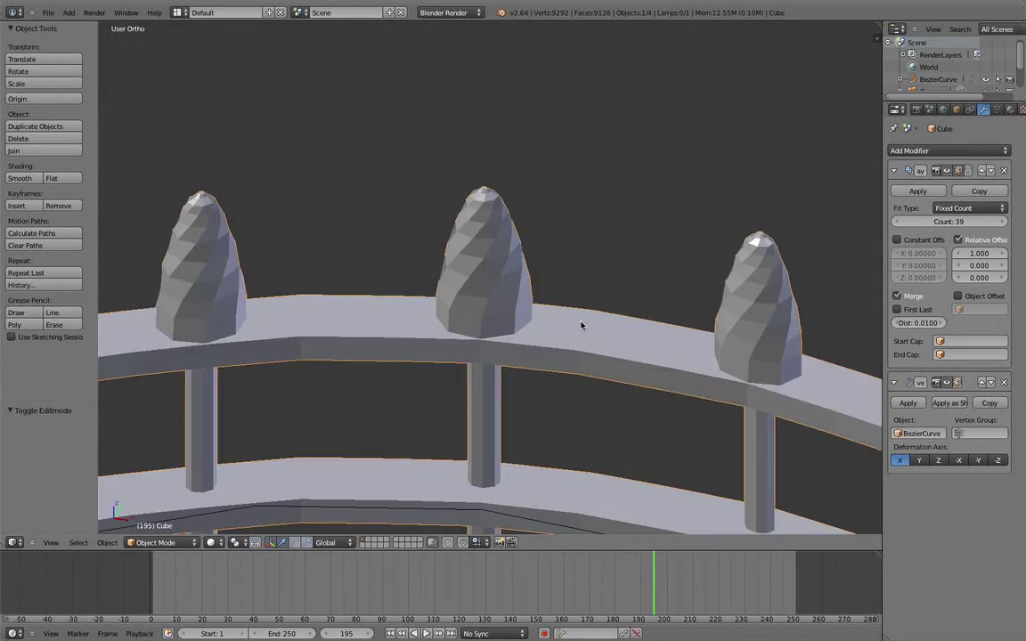
scroll(581, 325, down, 3)
middle_drag(446, 211, 486, 287)
scroll(508, 156, down, 4)
scroll(487, 287, up, 3)
shift+middle_drag(298, 380, 711, 219)
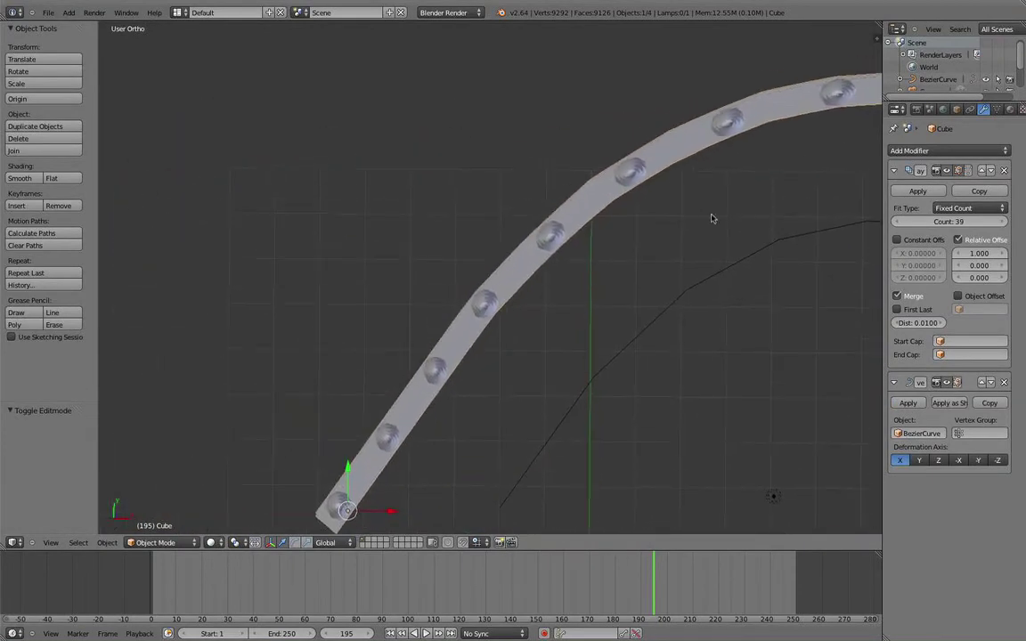
Reopen the fence's mesh in wireframe and move the slab vertices between pole and loop cuts about 0.32 toward the pole along X
key(Tab)
shift+middle_drag(488, 438, 538, 233)
scroll(538, 234, up, 1)
key(z)
scroll(451, 261, up, 4)
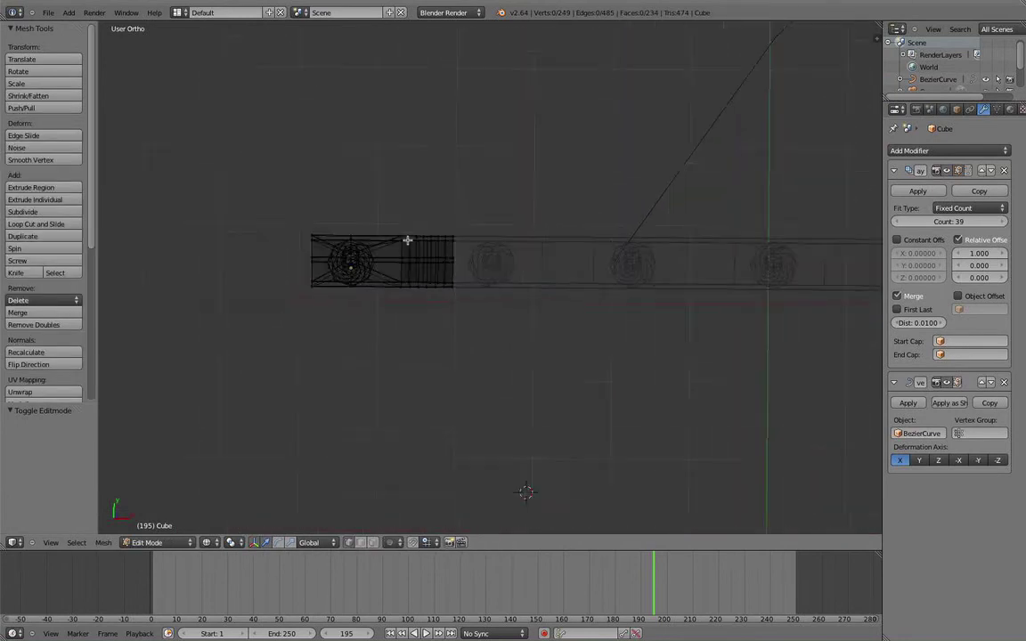
key(b)
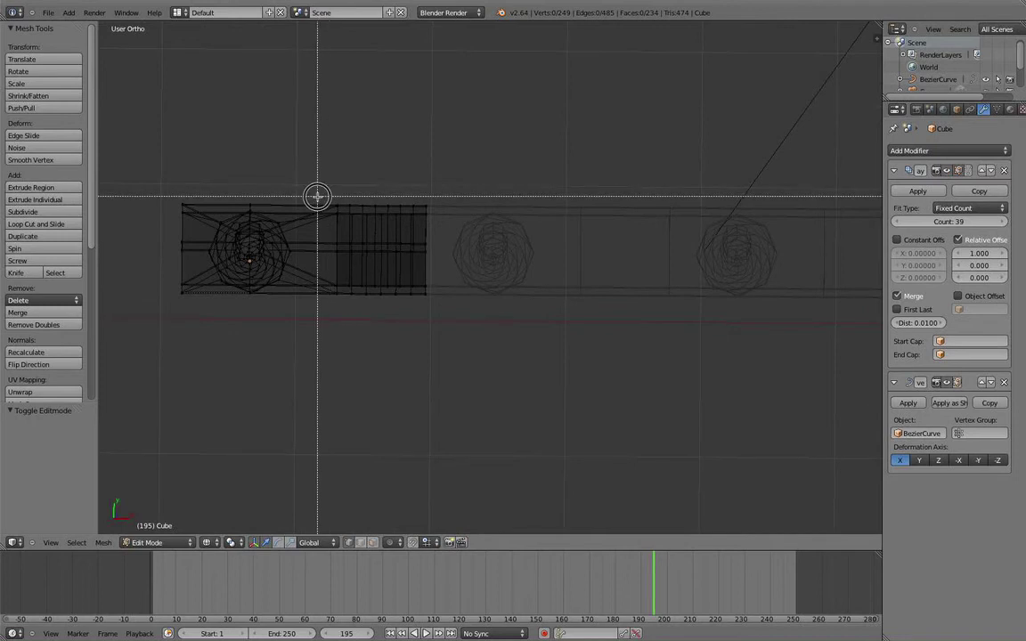
drag(315, 197, 348, 323)
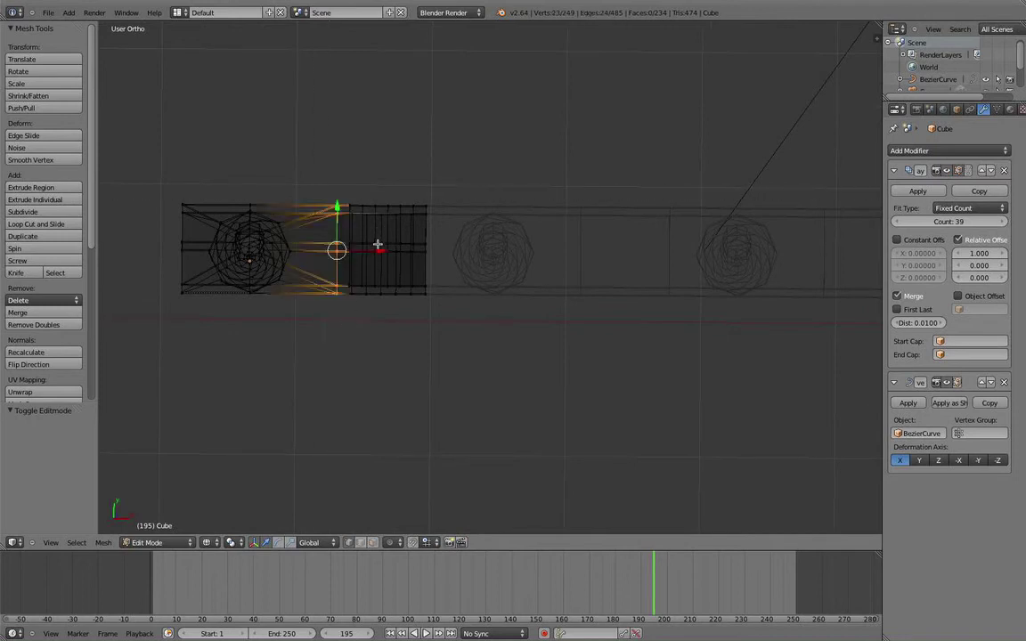
key(g)
key(x)
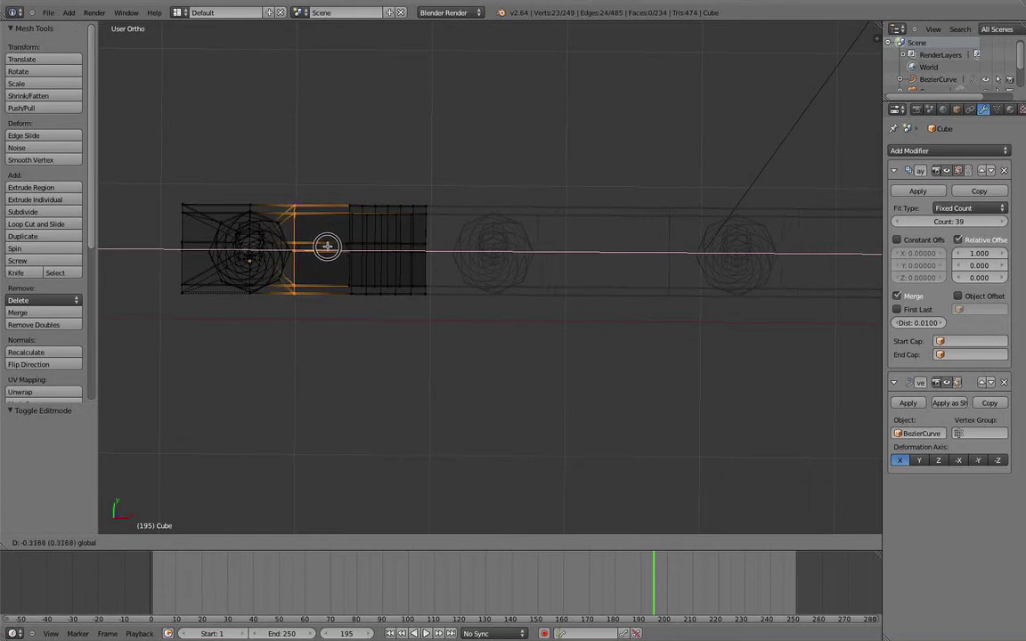
click(328, 246)
key(a)
Move the slabs' end vertices on the pole's outer side 0.131 toward the pole along X, then return to object mode with solid shading
key(b)
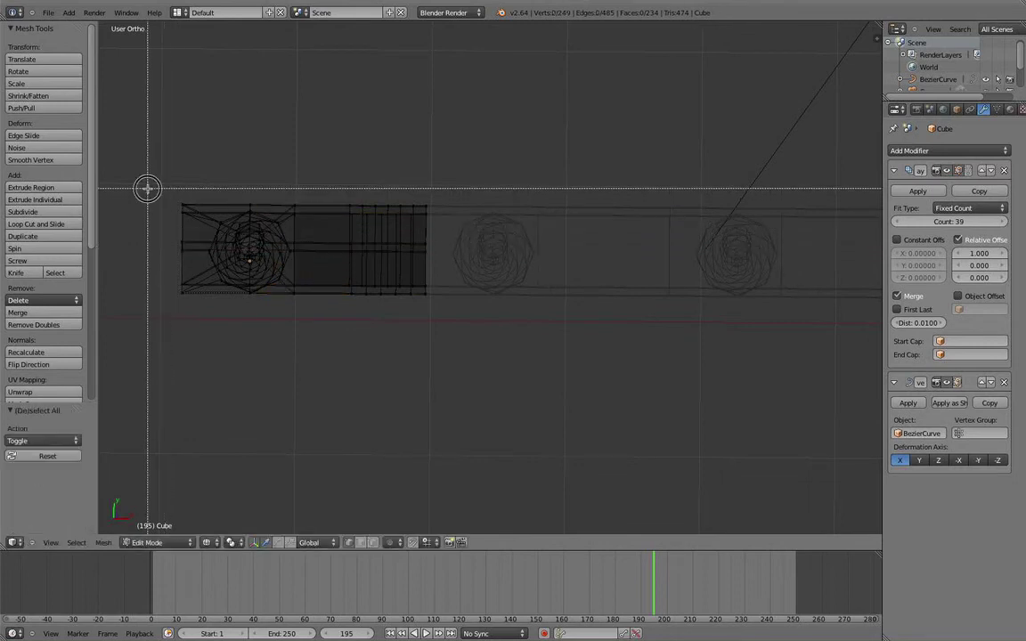
drag(146, 188, 204, 347)
key(g)
key(x)
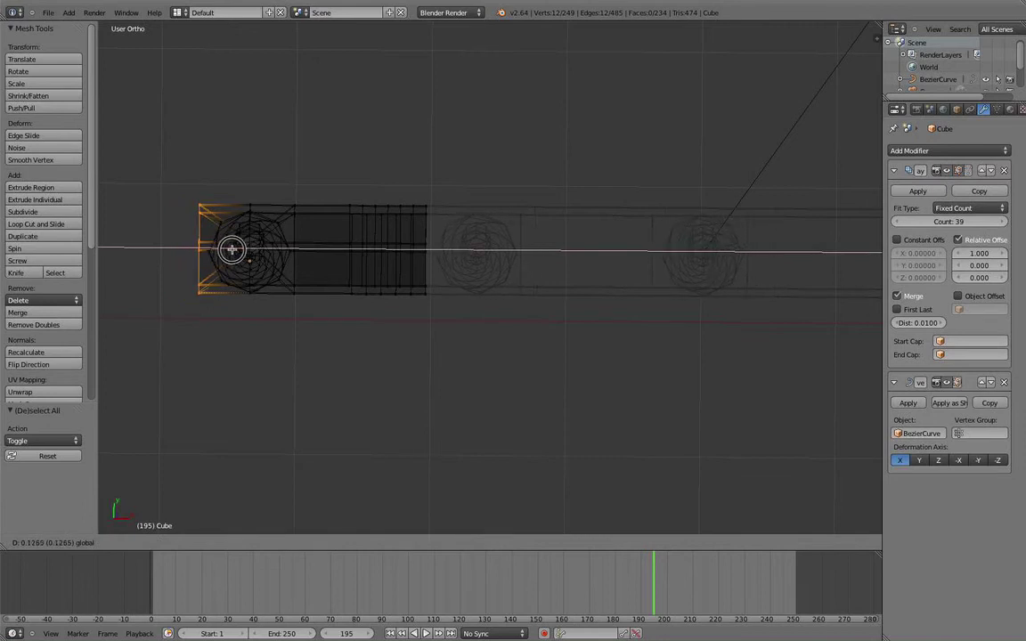
click(231, 248)
key(x)
key(z)
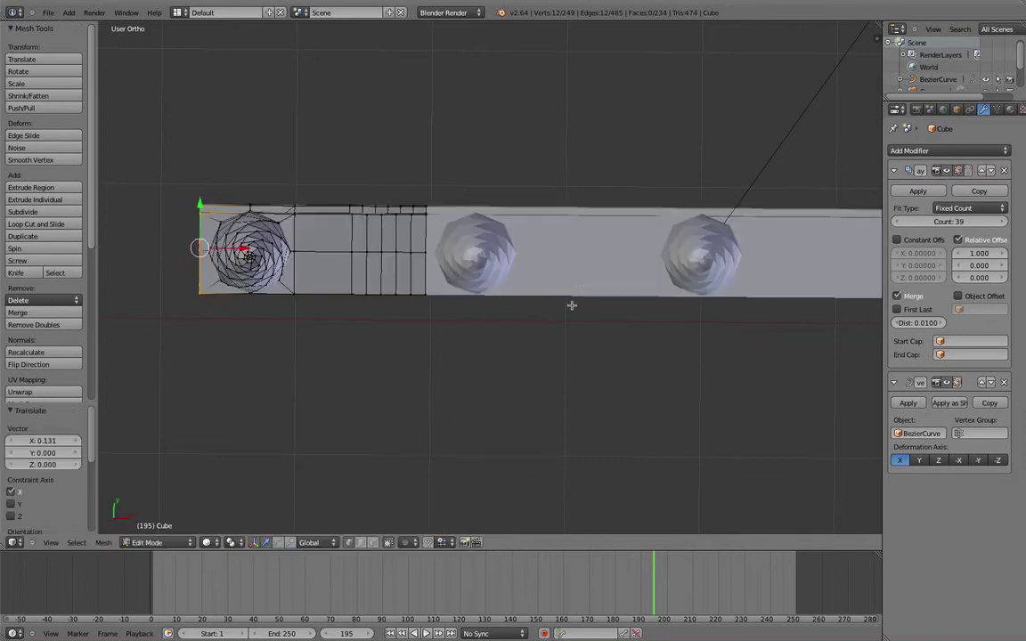
mouse_move(573, 305)
middle_down()
mouse_move(549, 348)
mouse_move(565, 258)
middle_up()
key(Tab)
Examine the fence from several sides and up close, checking how smoothly the slabs bend and how the pole tips look
middle_drag(428, 326, 522, 327)
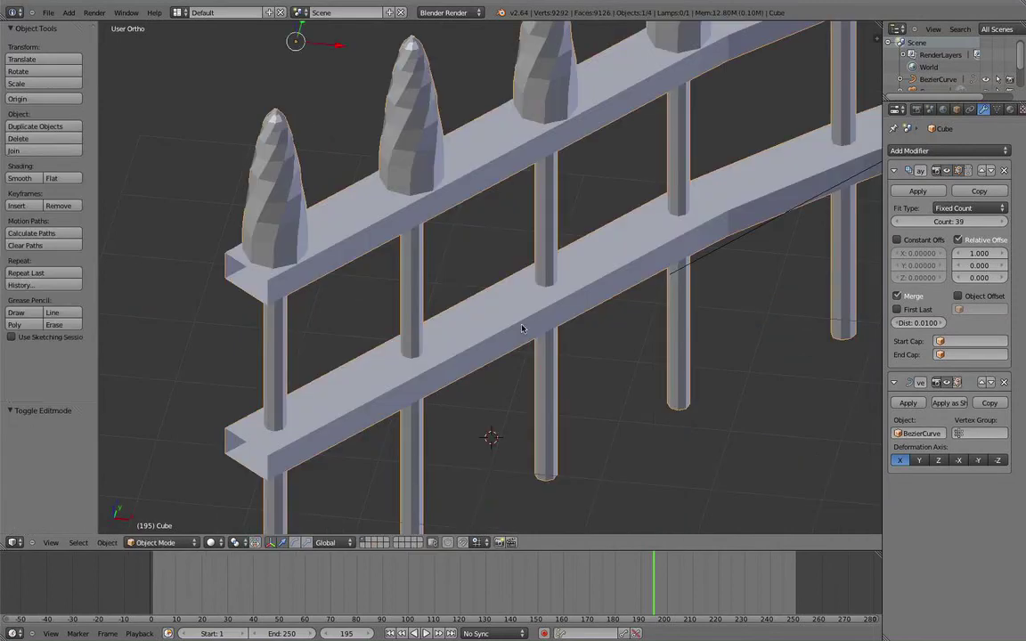
scroll(535, 301, down, 2)
middle_drag(579, 116, 164, 416)
scroll(401, 341, down, 4)
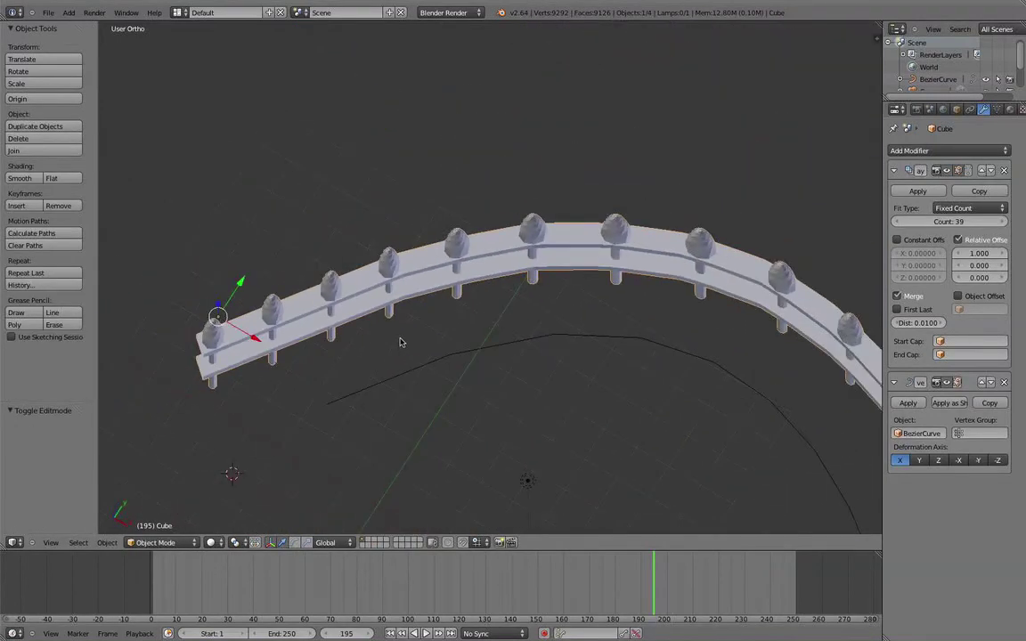
middle_drag(401, 341, 453, 284)
scroll(412, 346, up, 1)
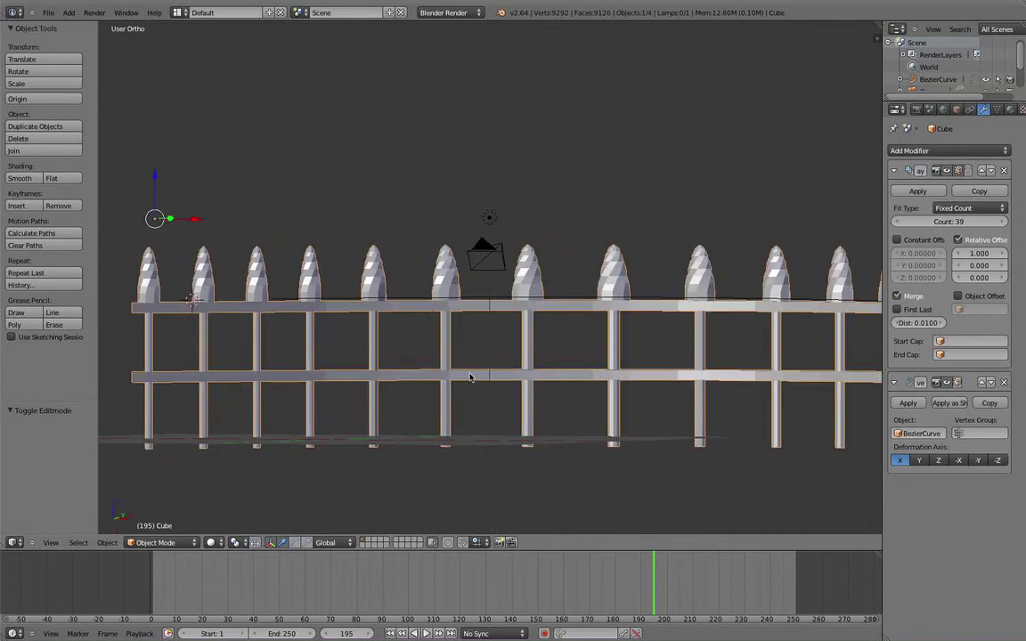
middle_drag(499, 327, 378, 293)
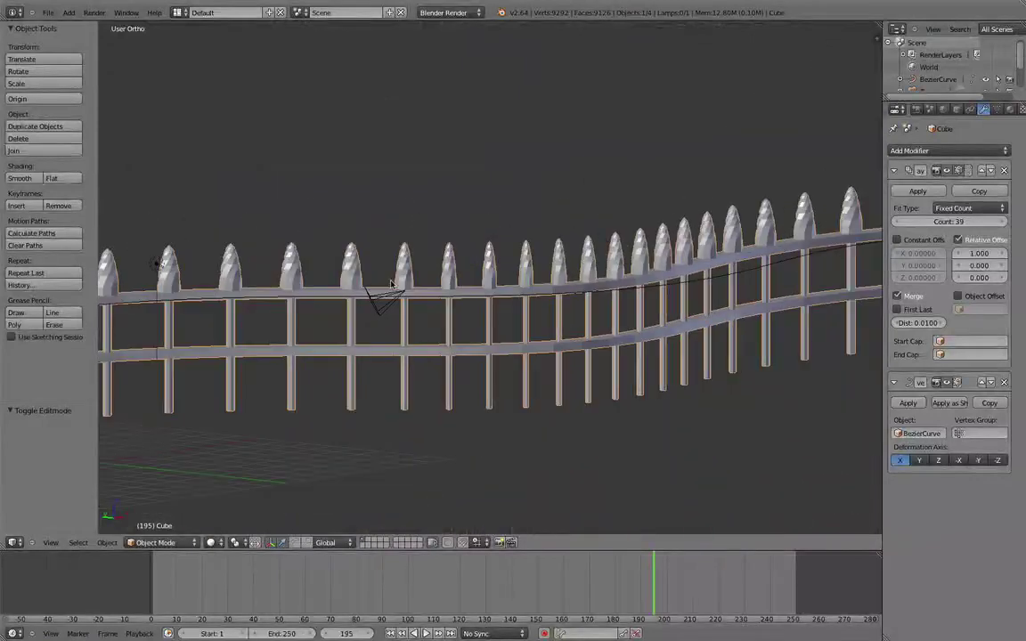
middle_drag(552, 356, 583, 371)
scroll(583, 371, up, 2)
shift+middle_drag(440, 411, 491, 318)
scroll(463, 294, up, 4)
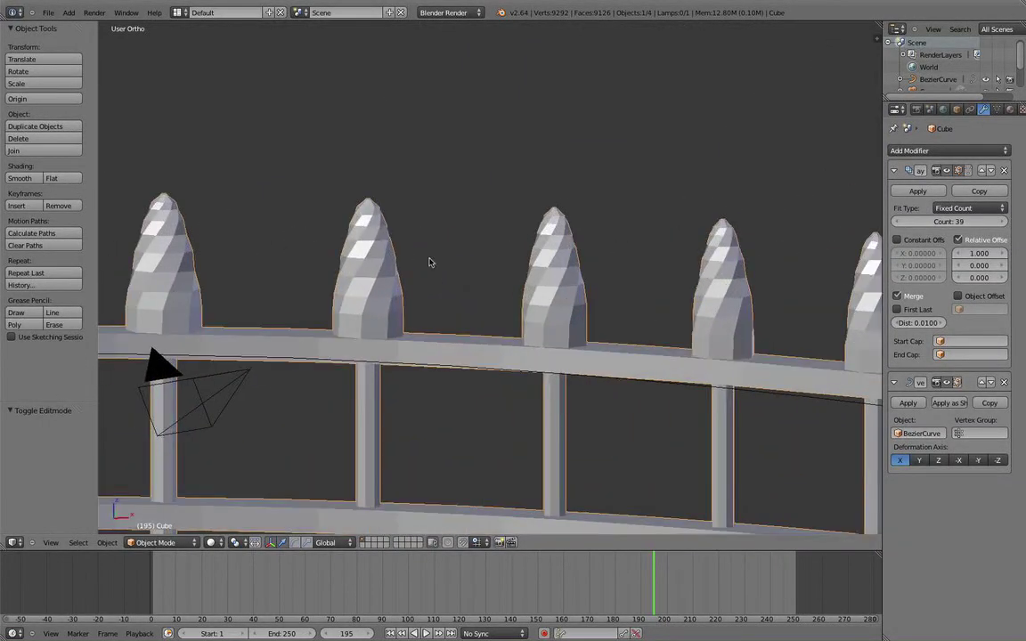
middle_drag(413, 253, 192, 205)
scroll(446, 268, down, 5)
Apply smooth shading to the fence and view it in perspective projection
click(20, 178)
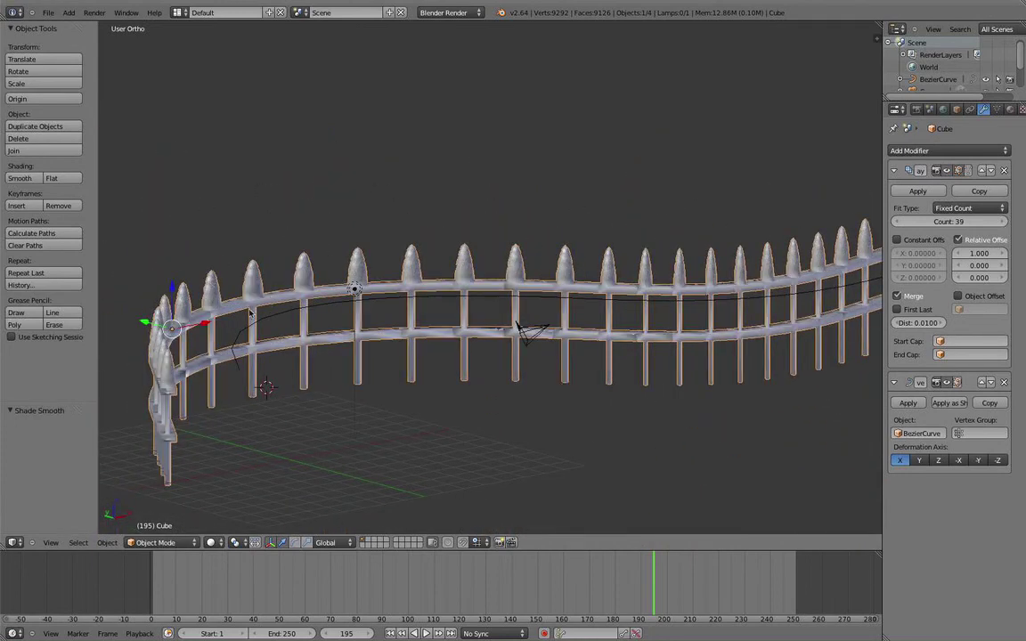
mouse_move(191, 254)
middle_down()
mouse_move(208, 300)
mouse_move(228, 304)
middle_up()
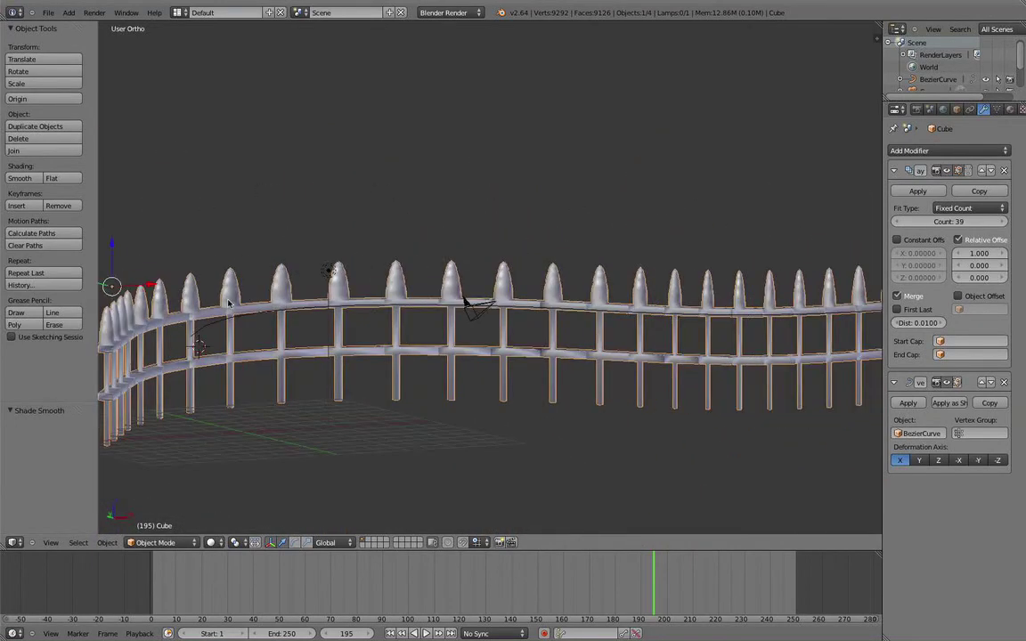
key(KP_5)
middle_drag(351, 246, 488, 125)
Change the render engine to Cycles Render and preview the fence with Rendered viewport shading
click(465, 12)
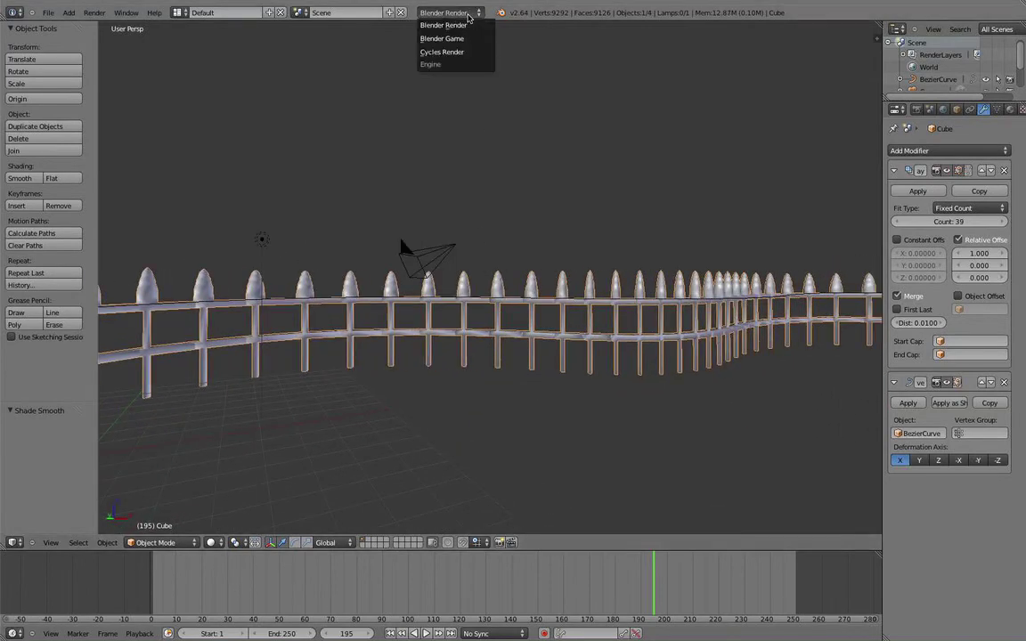
click(454, 52)
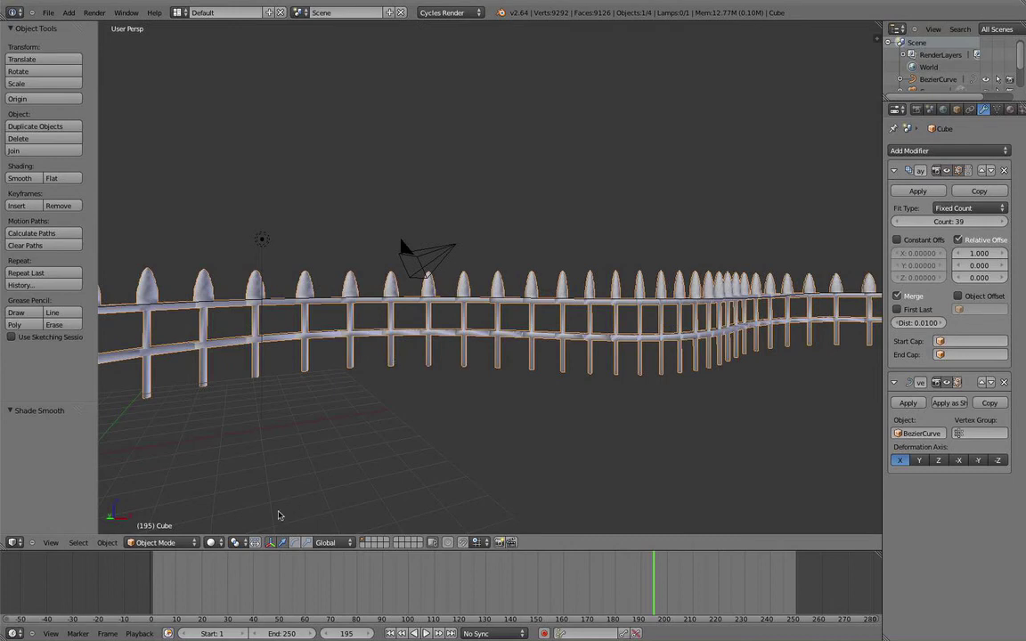
click(211, 542)
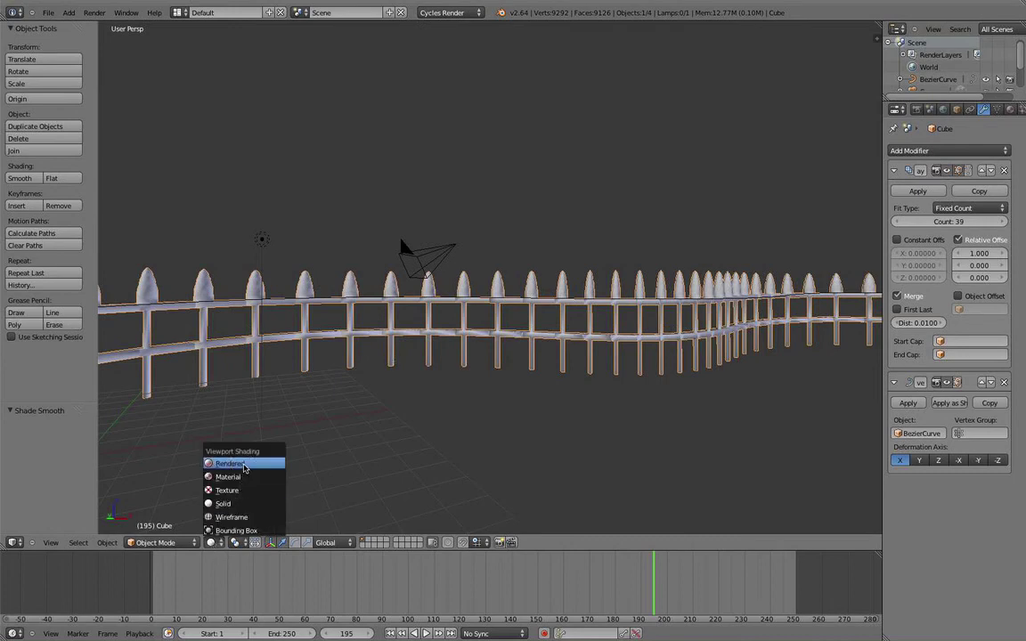
click(244, 468)
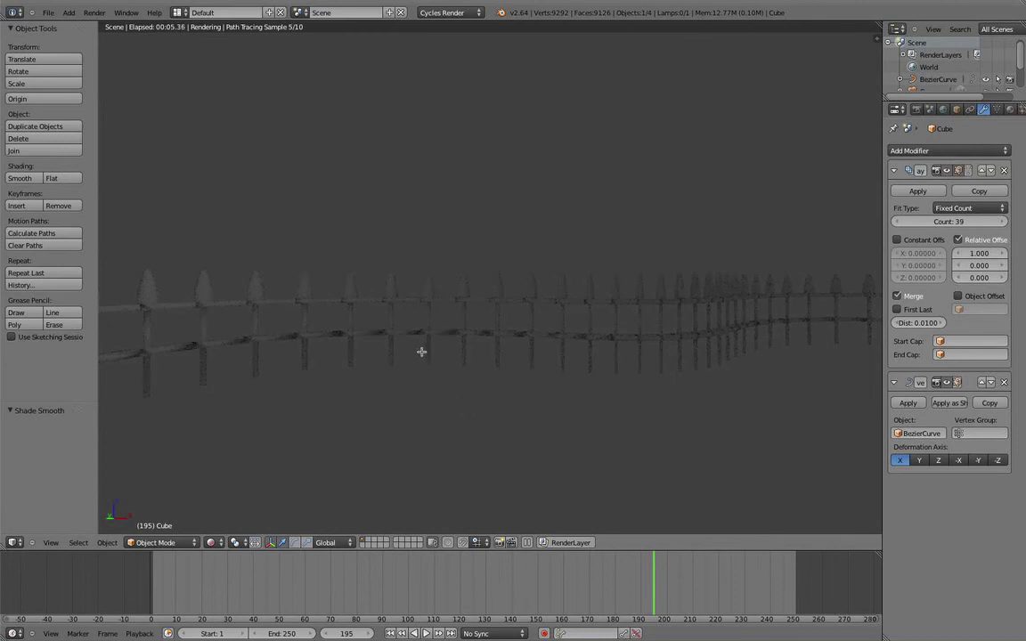
Recalculate the normals of the fence's entire mesh in wireframe, then return to object mode
key(z)
key(Tab)
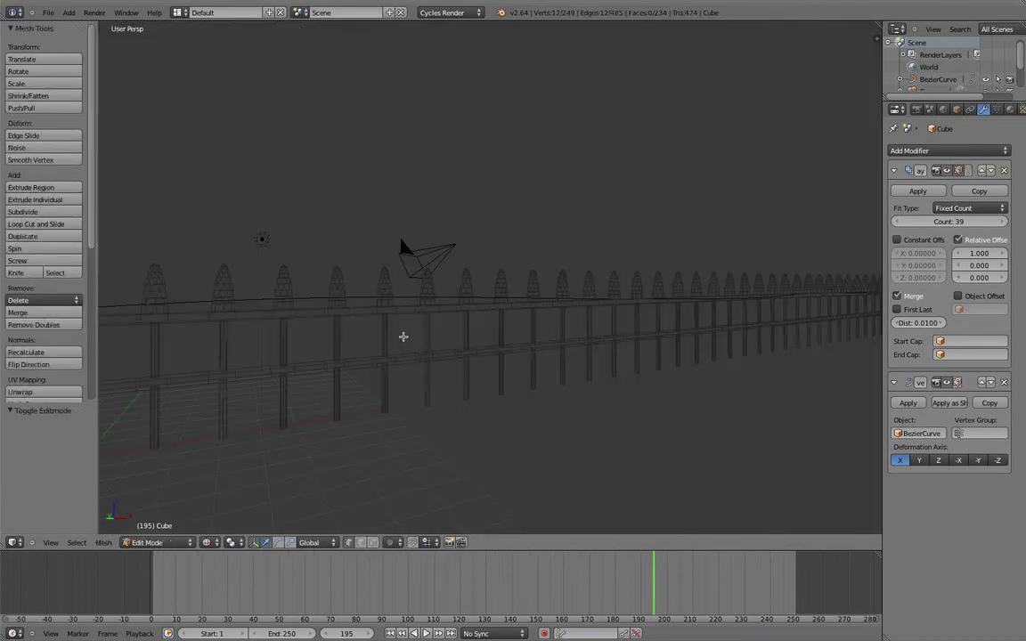
key(Tab)
scroll(403, 337, down, 4)
middle_drag(401, 332, 393, 362)
key(Tab)
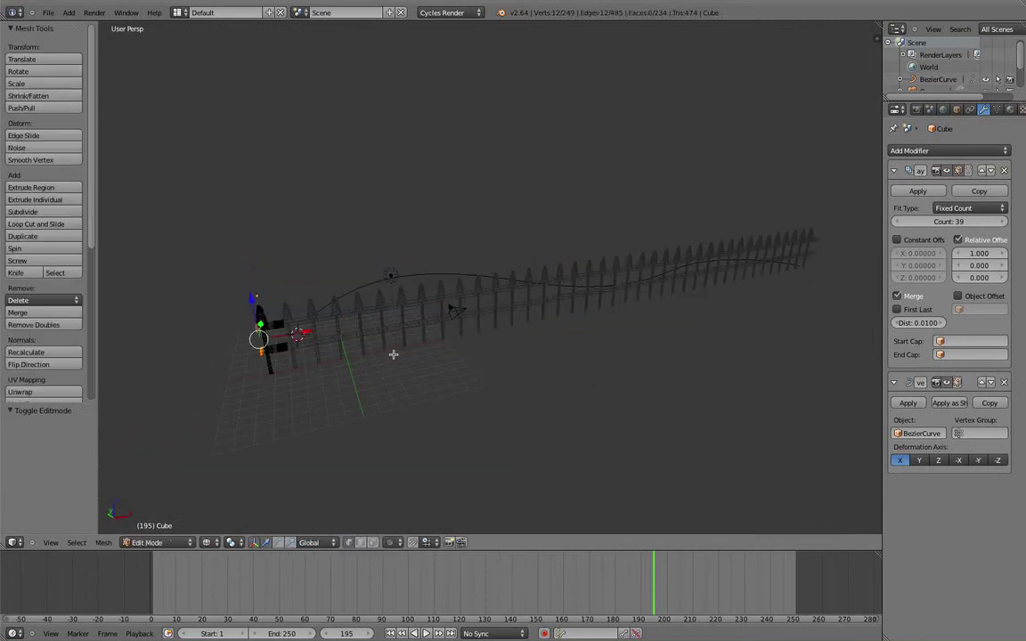
key(a)
key(a)
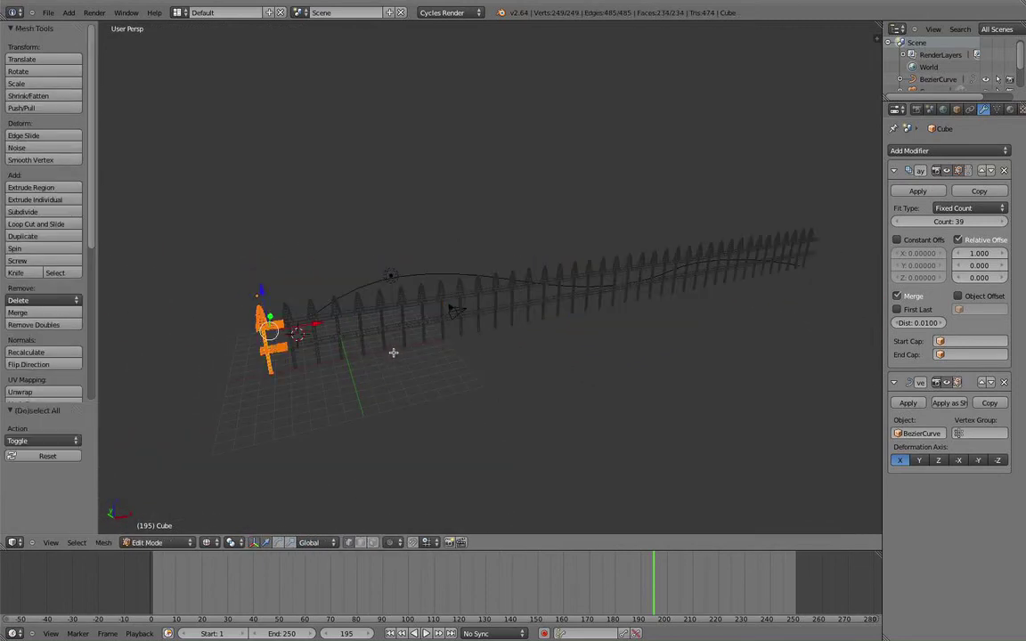
key(ctrl+n)
key(ctrl+n)
key(Tab)
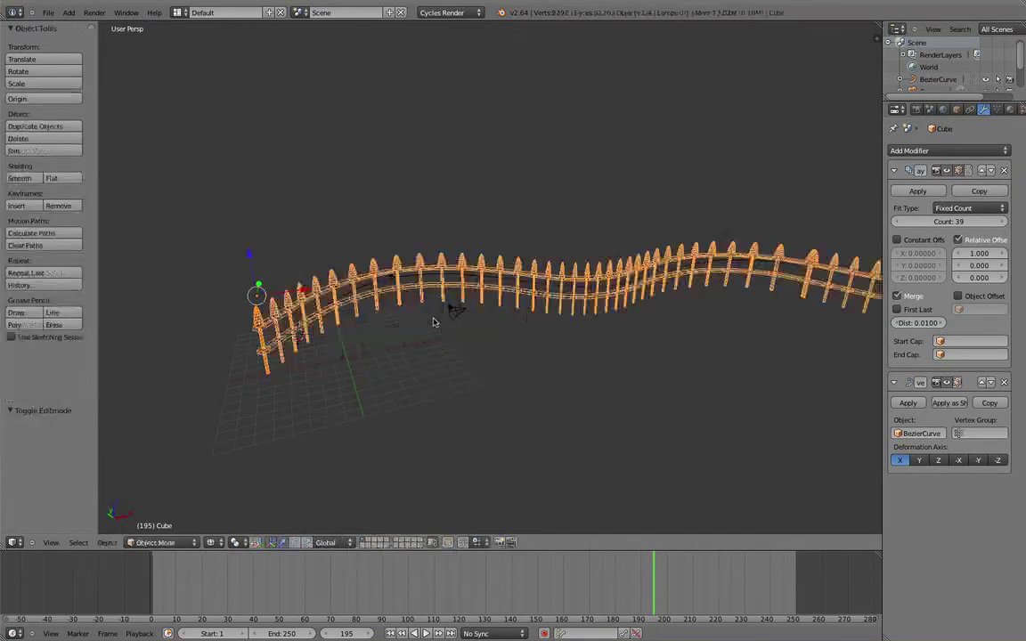
Preview the fence again with Rendered viewport shading and examine the slab joints from another angle
scroll(433, 322, up, 4)
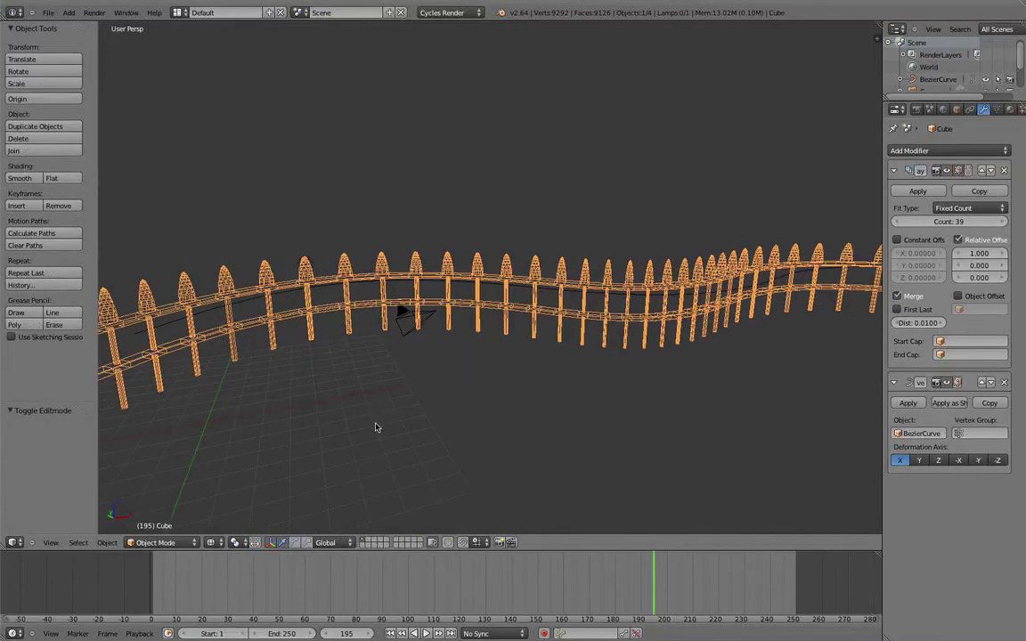
click(210, 542)
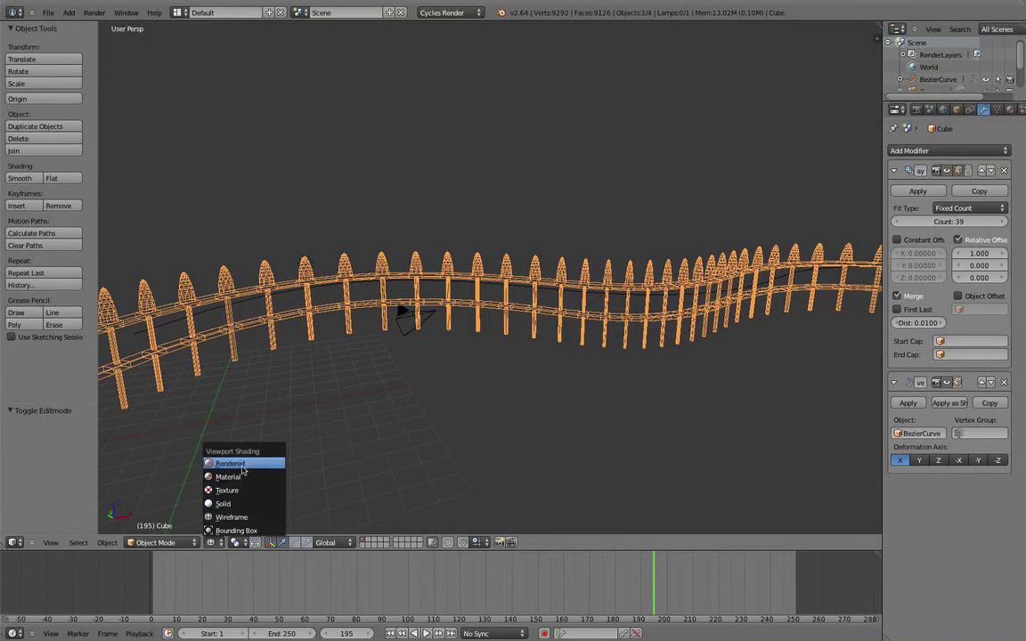
click(214, 430)
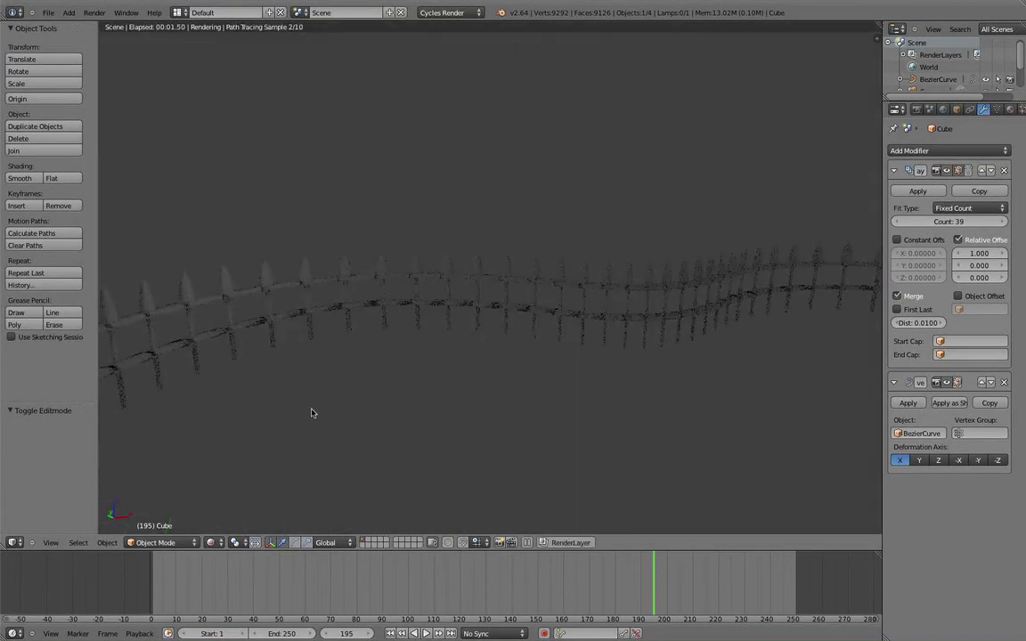
middle_drag(258, 381, 438, 363)
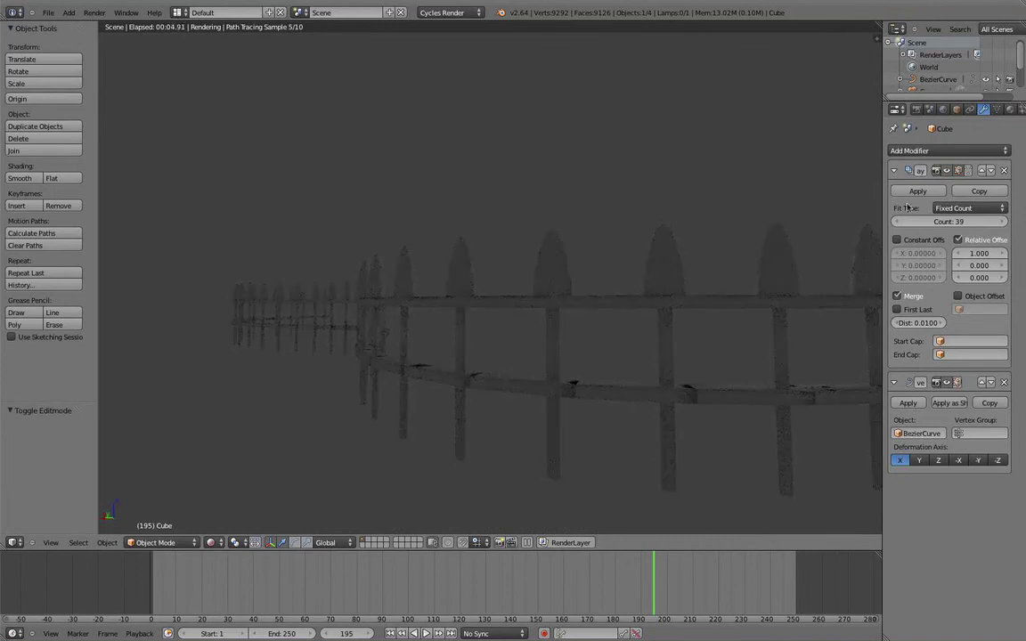
Add a Subdivision Surface modifier to the fence and set the viewport back to solid shading
click(910, 151)
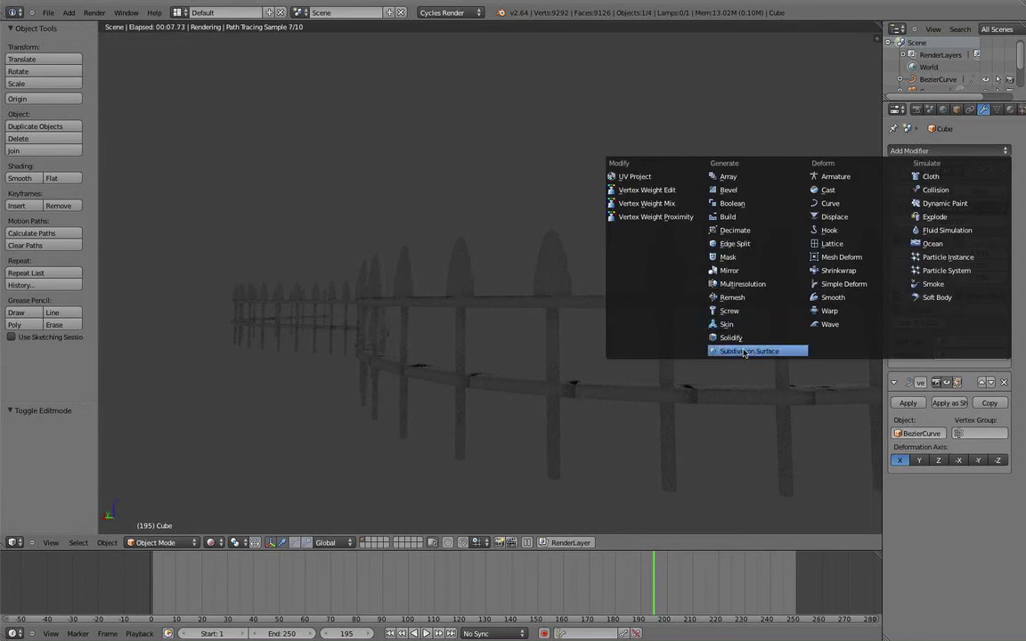
key(Return)
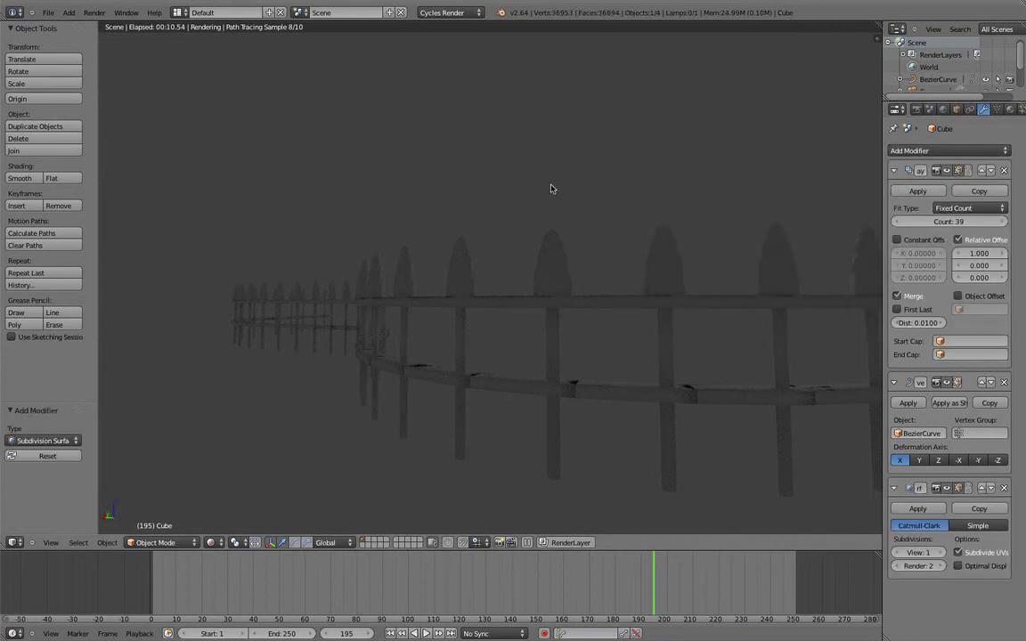
key(z)
mouse_move(554, 180)
middle_down()
mouse_move(509, 201)
mouse_move(413, 195)
middle_up()
key(z)
Examine the subdivided poles, tips and slab joints along the curved fence
scroll(508, 202, up, 5)
scroll(428, 197, up, 4)
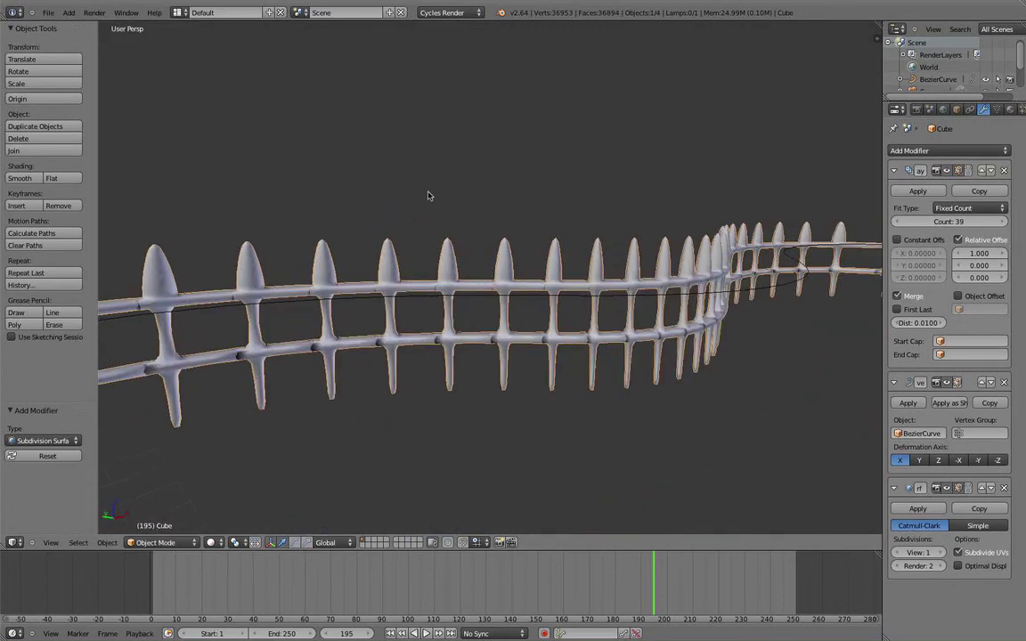
scroll(428, 197, up, 1)
shift+middle_drag(472, 223, 472, 171)
scroll(474, 170, up, 2)
middle_drag(398, 176, 350, 184)
scroll(352, 184, down, 4)
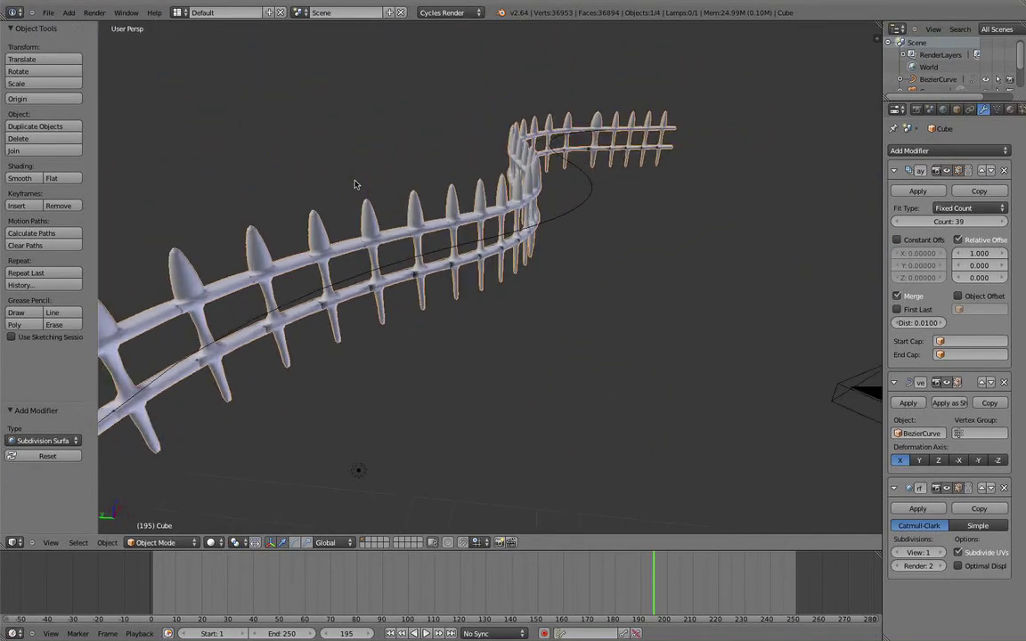